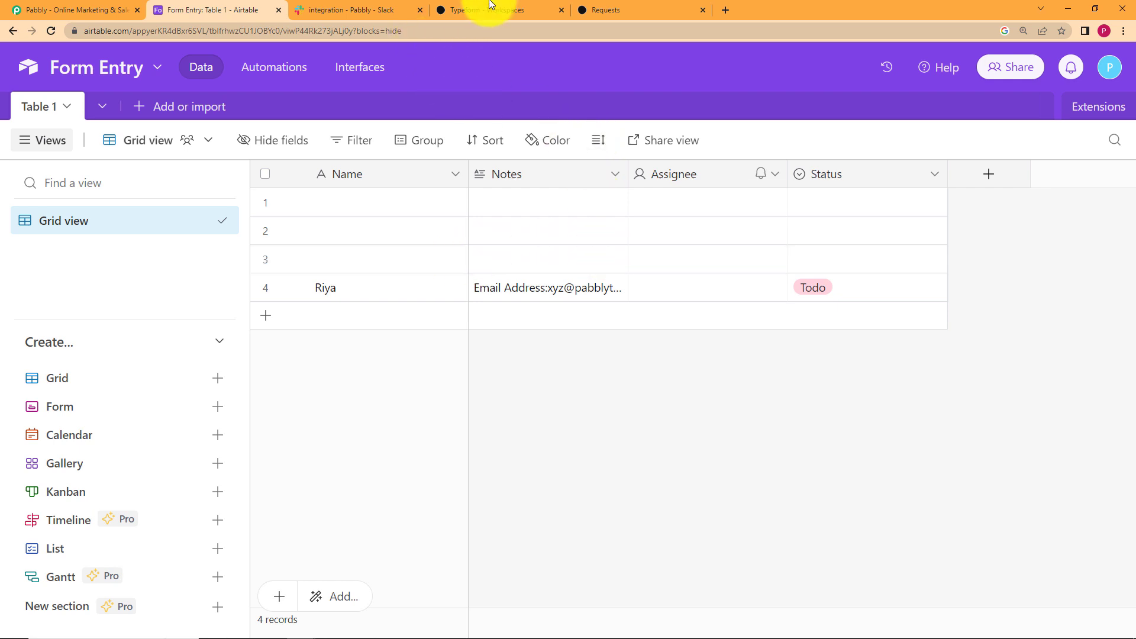
# Step: Look over the Typeform workspace and the live Requests form in the browser
pyautogui.click(491, 7)
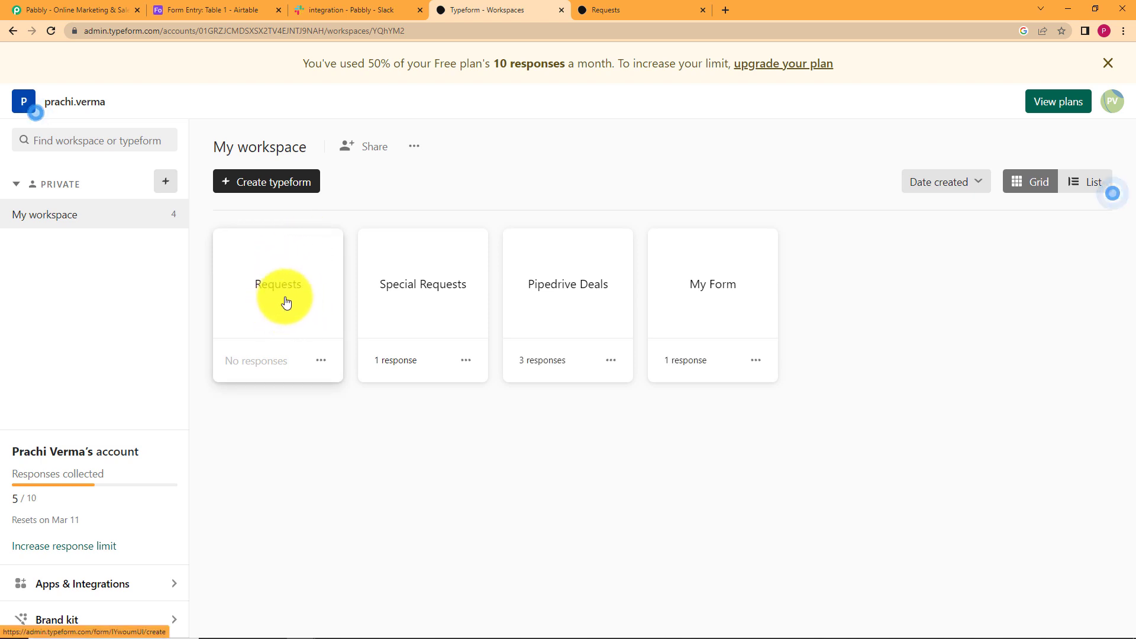
pyautogui.click(650, 9)
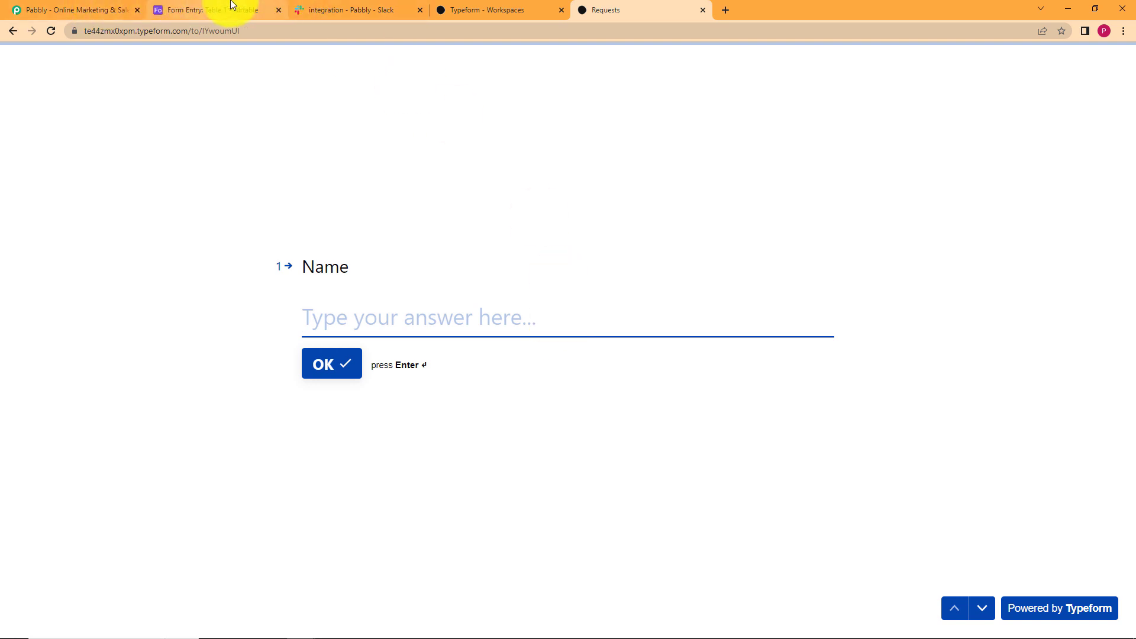
# Step: Switch to the Pabbly website, sign in with Google and open Pabbly Connect
pyautogui.click(86, 5)
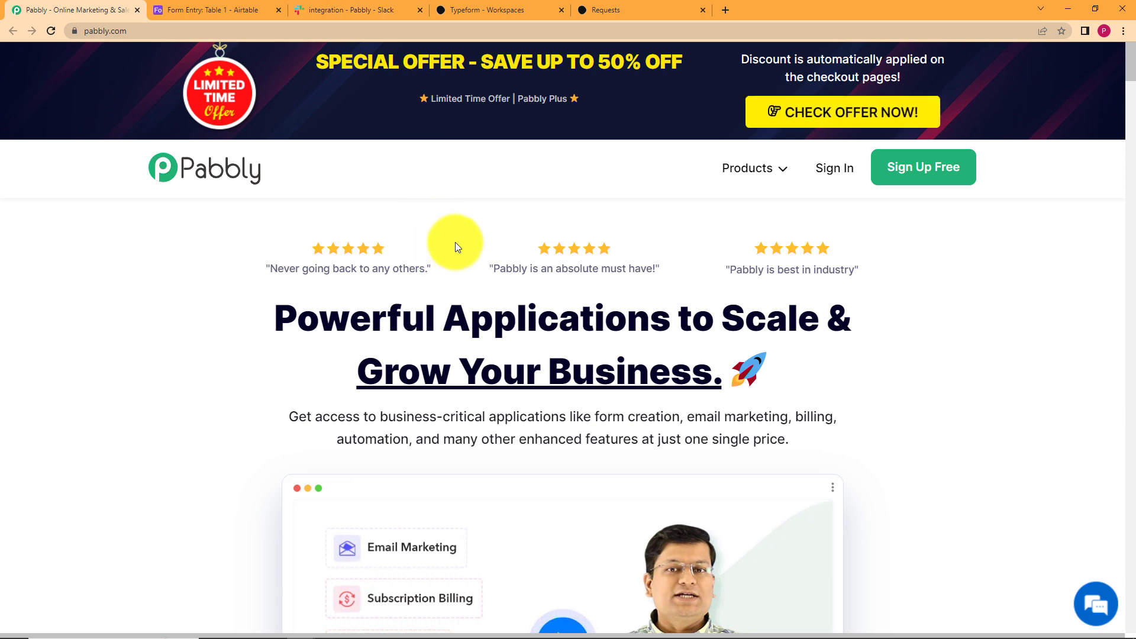
pyautogui.click(842, 177)
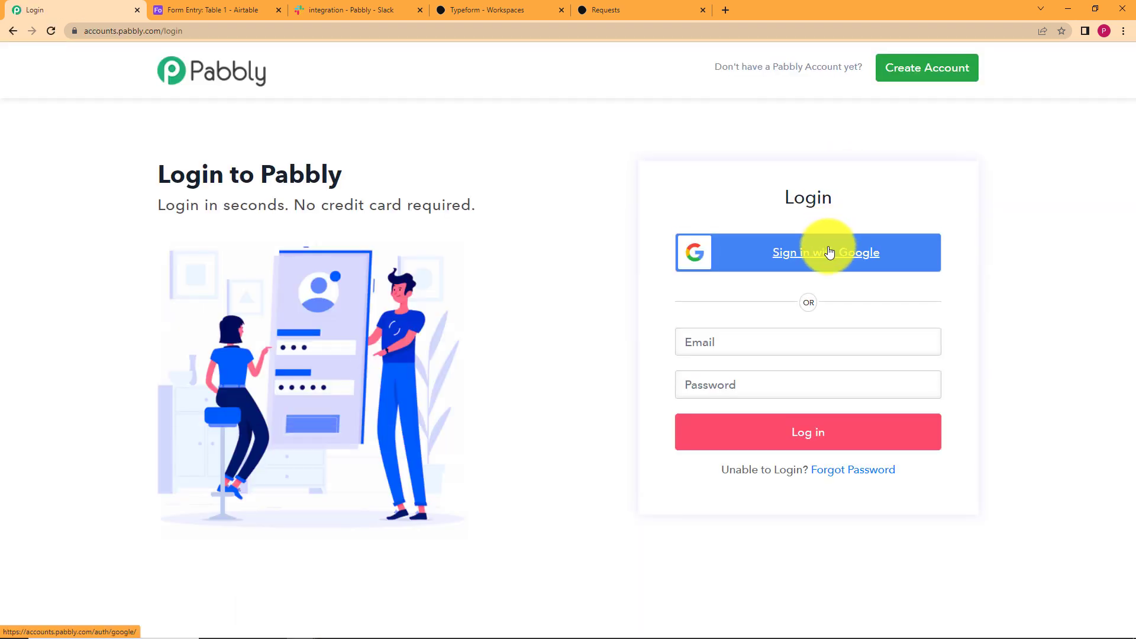
pyautogui.click(832, 253)
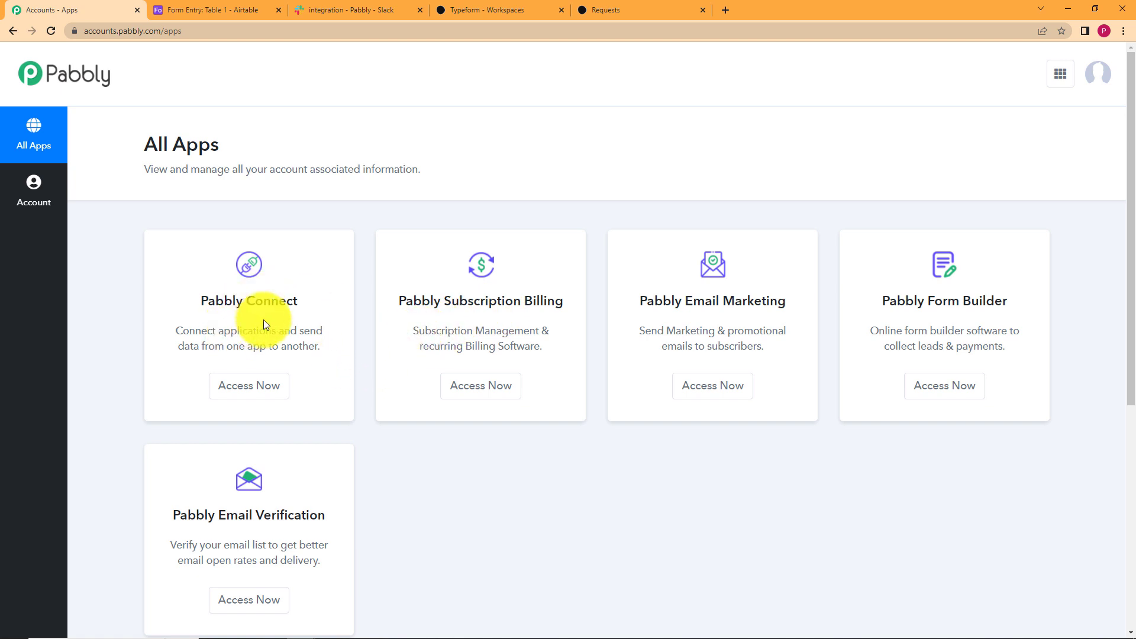
pyautogui.moveTo(315, 301); pyautogui.dragTo(166, 290)
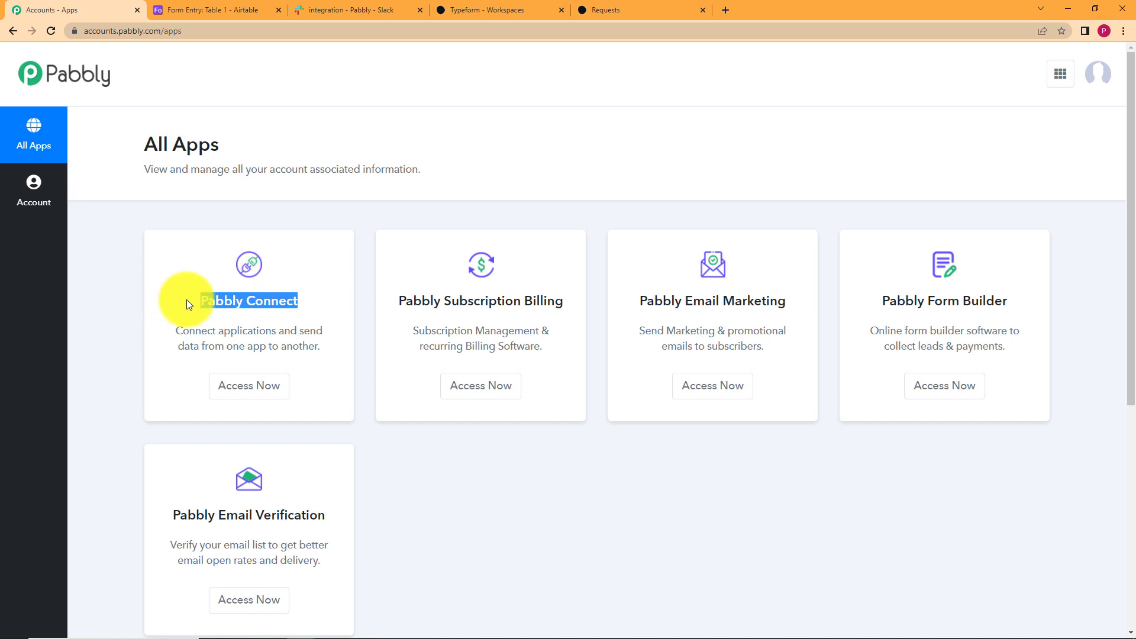
pyautogui.click(187, 297)
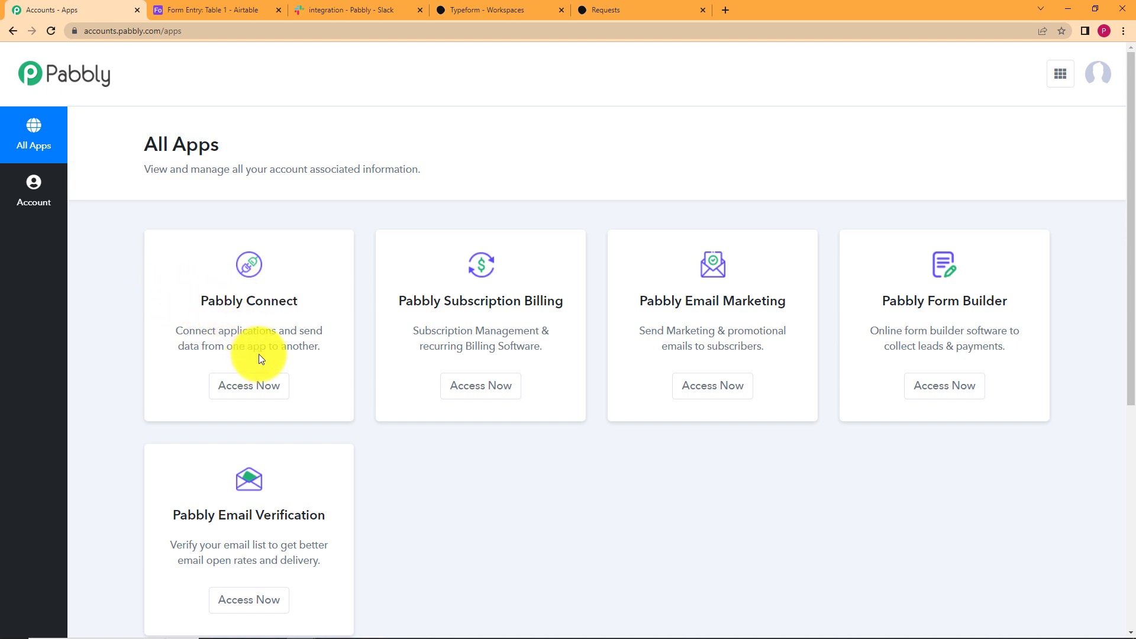
pyautogui.click(284, 386)
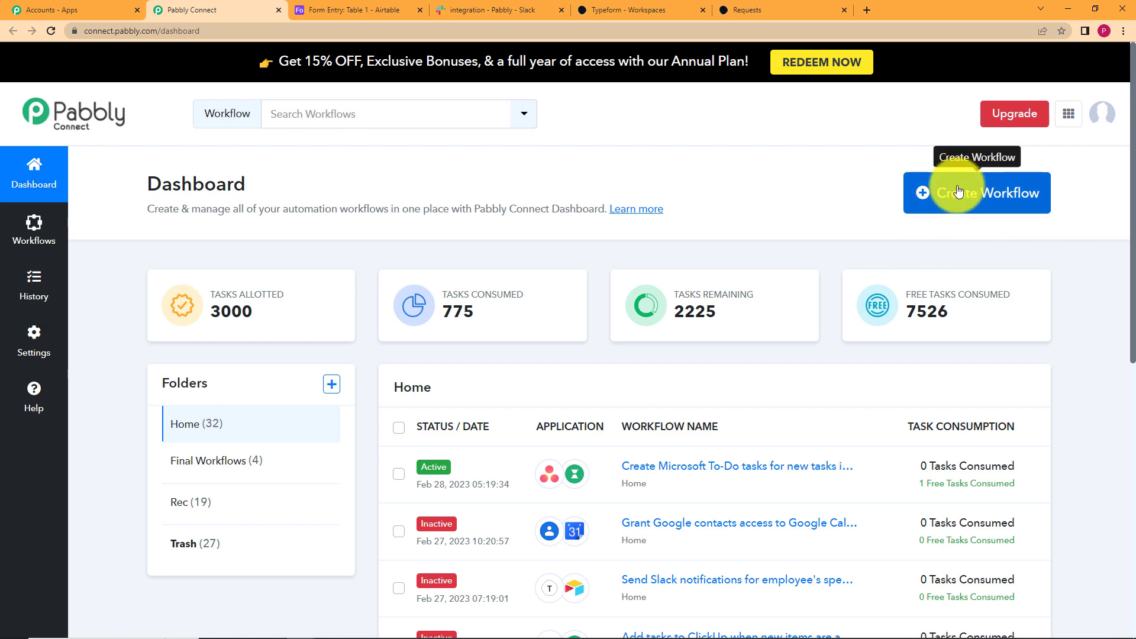
# Step: Create a new workflow named "Airtable Requests to Slack Notifications"
pyautogui.click(1005, 205)
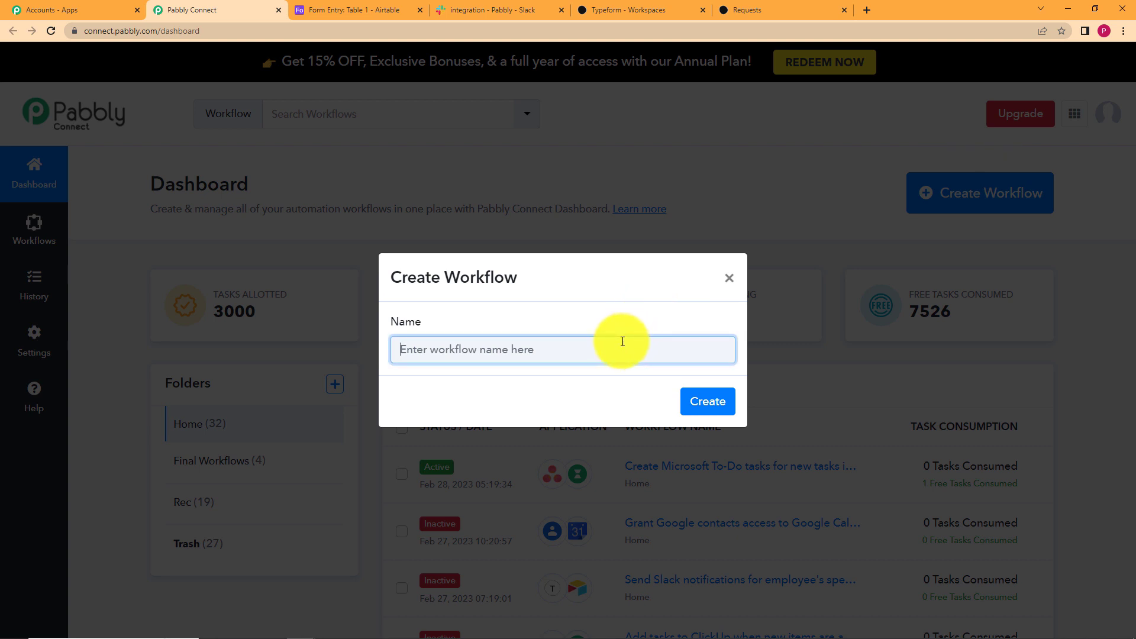
pyautogui.write('A')
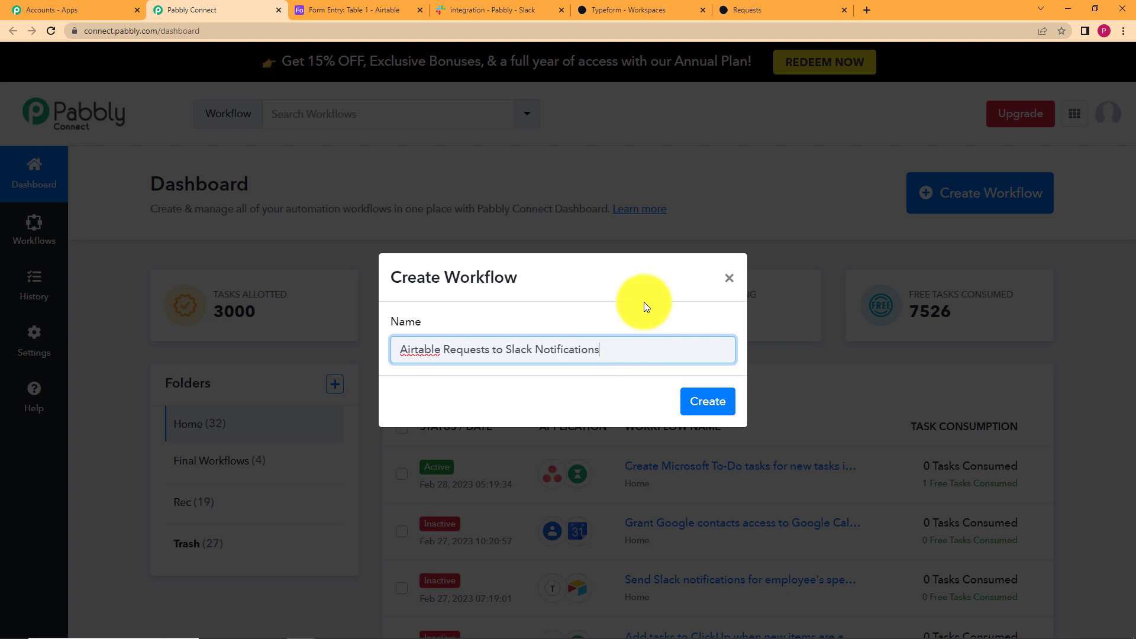
pyautogui.click(726, 407)
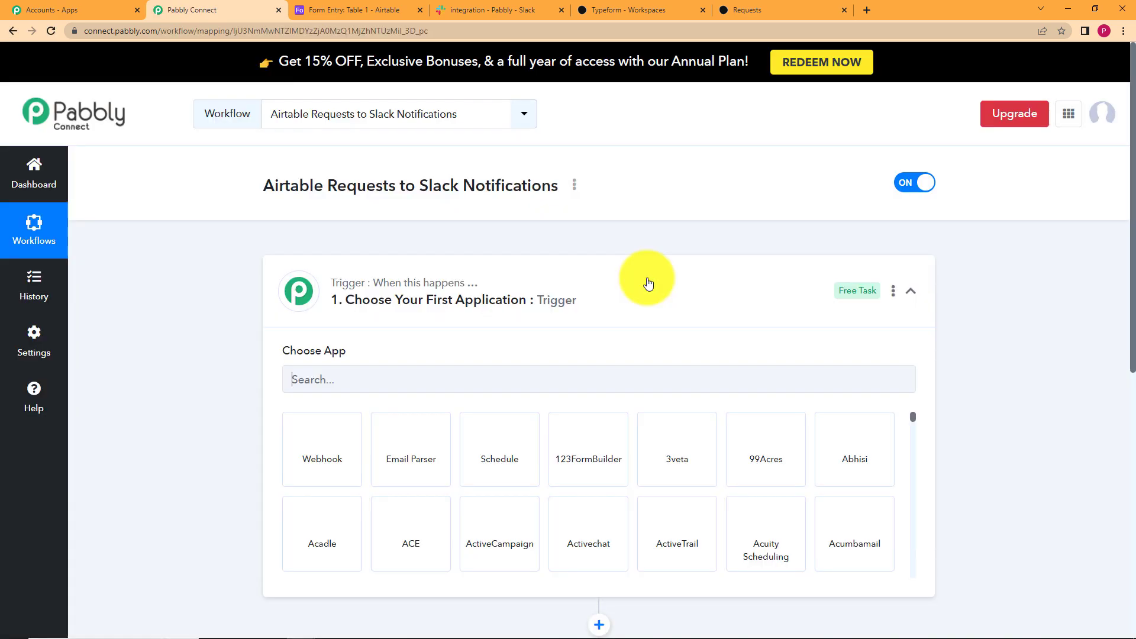
pyautogui.click(648, 284)
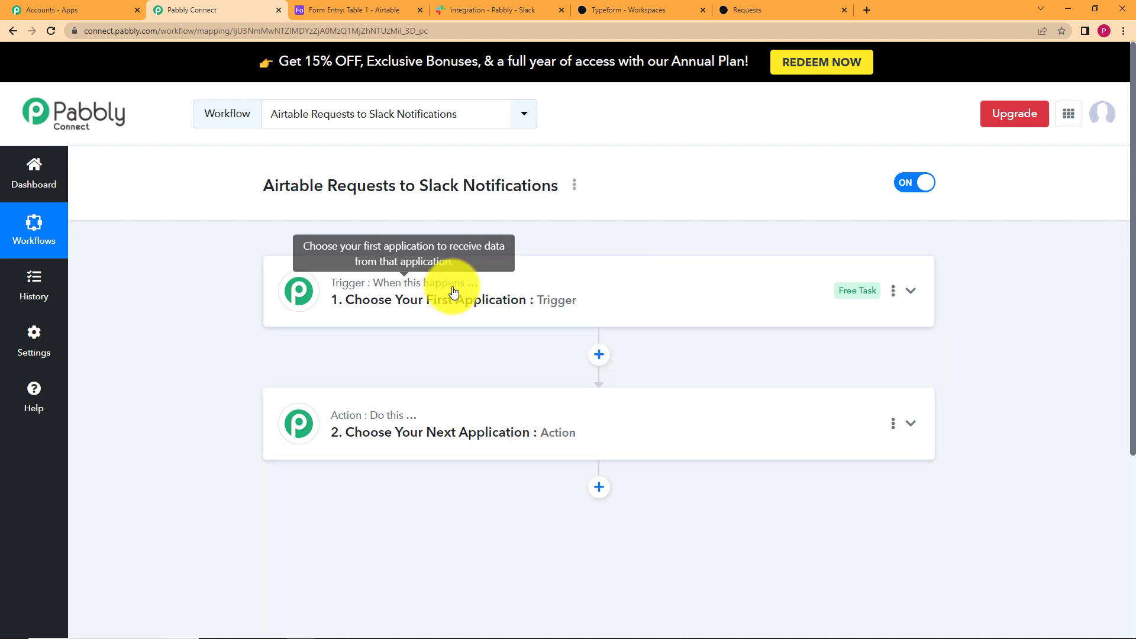
pyautogui.click(544, 290)
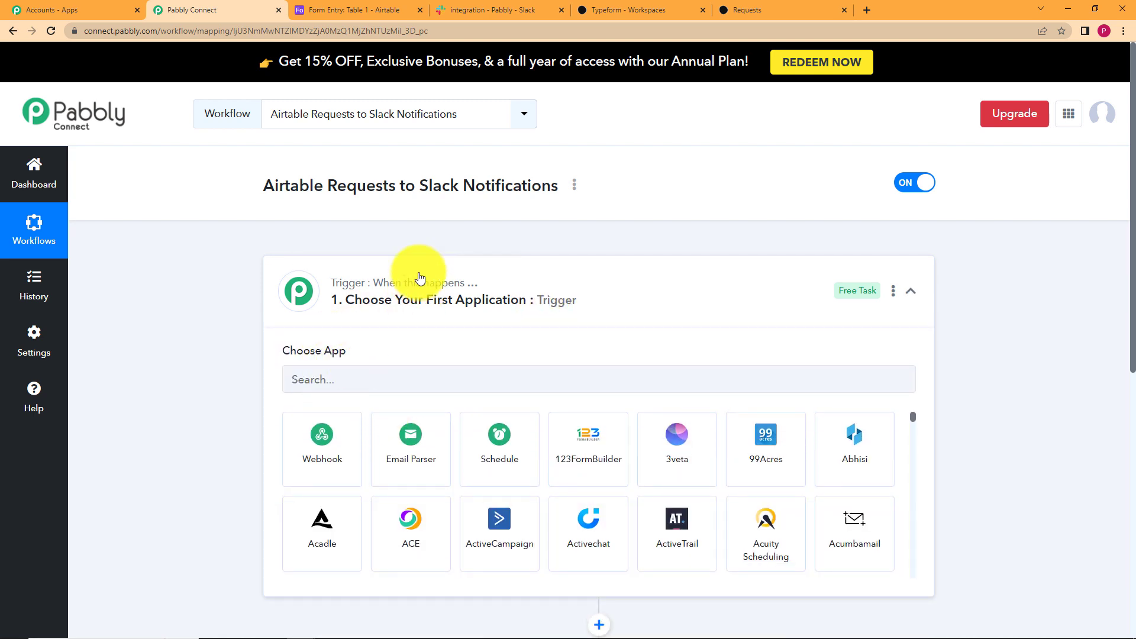
pyautogui.click(416, 276)
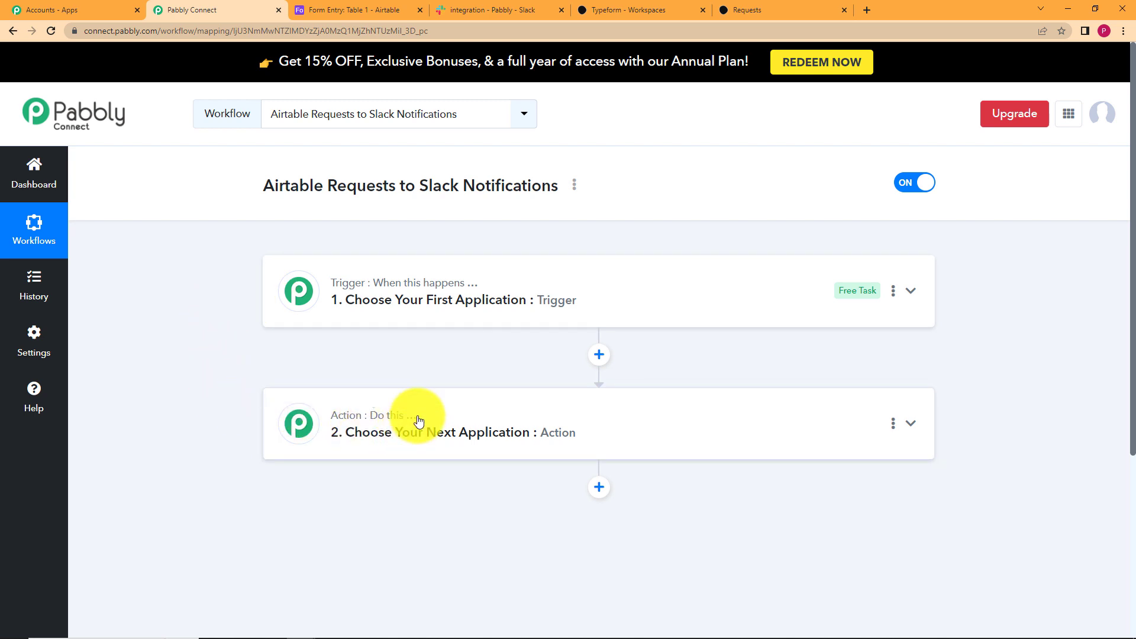
pyautogui.click(589, 300)
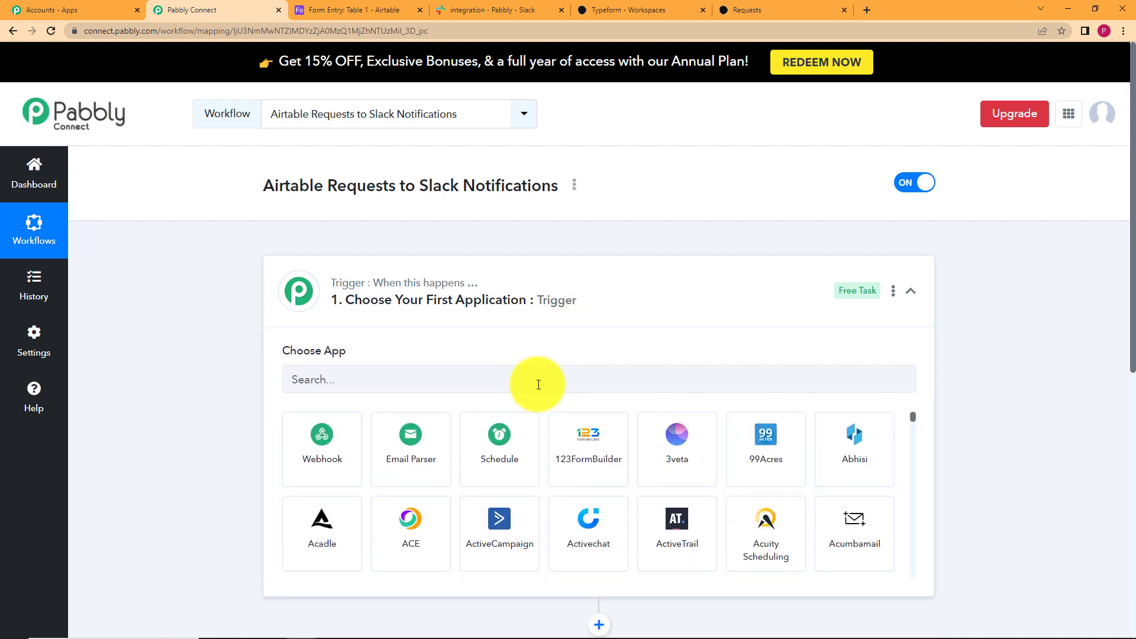
# Step: Set the workflow's trigger application to Typeform with New Entry as the trigger event
pyautogui.click(538, 385)
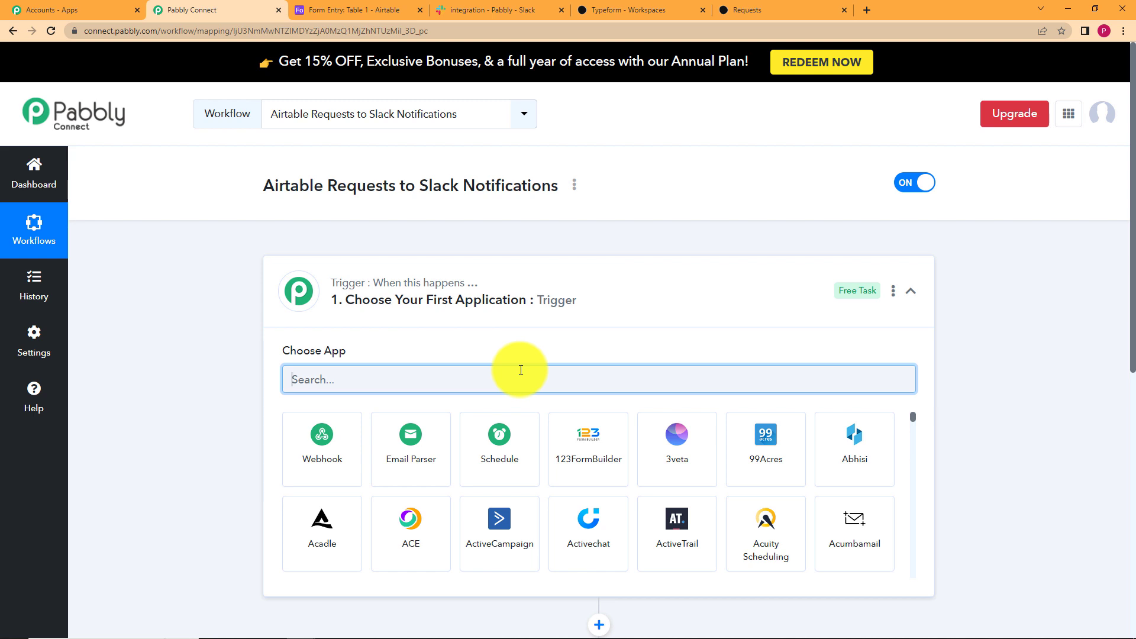
pyautogui.write('type')
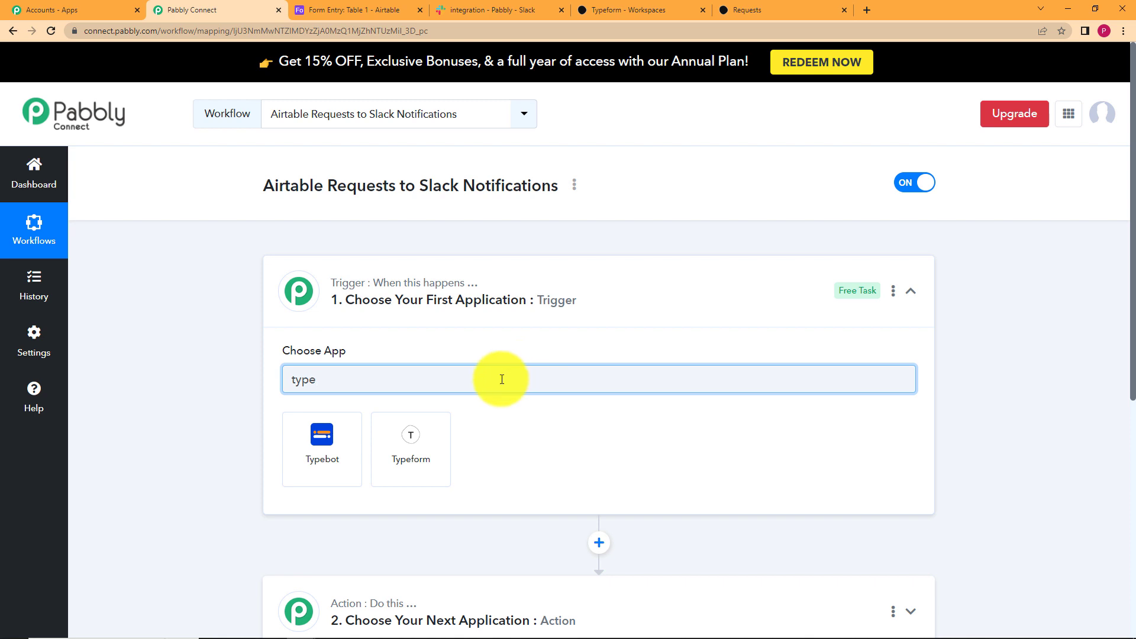
pyautogui.click(425, 444)
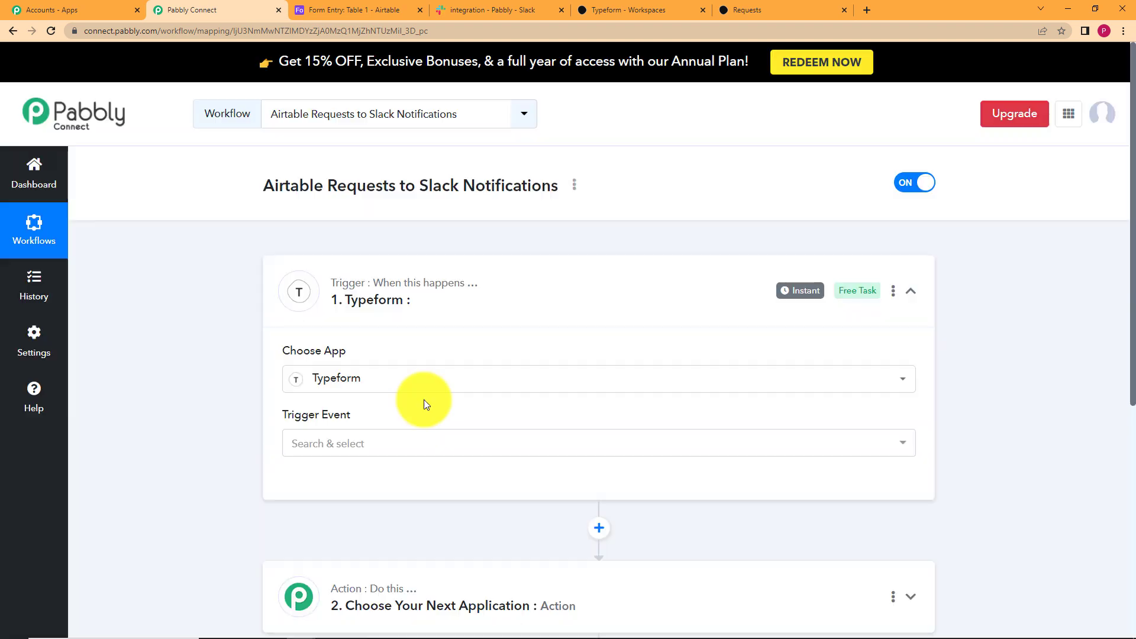
pyautogui.click(368, 444)
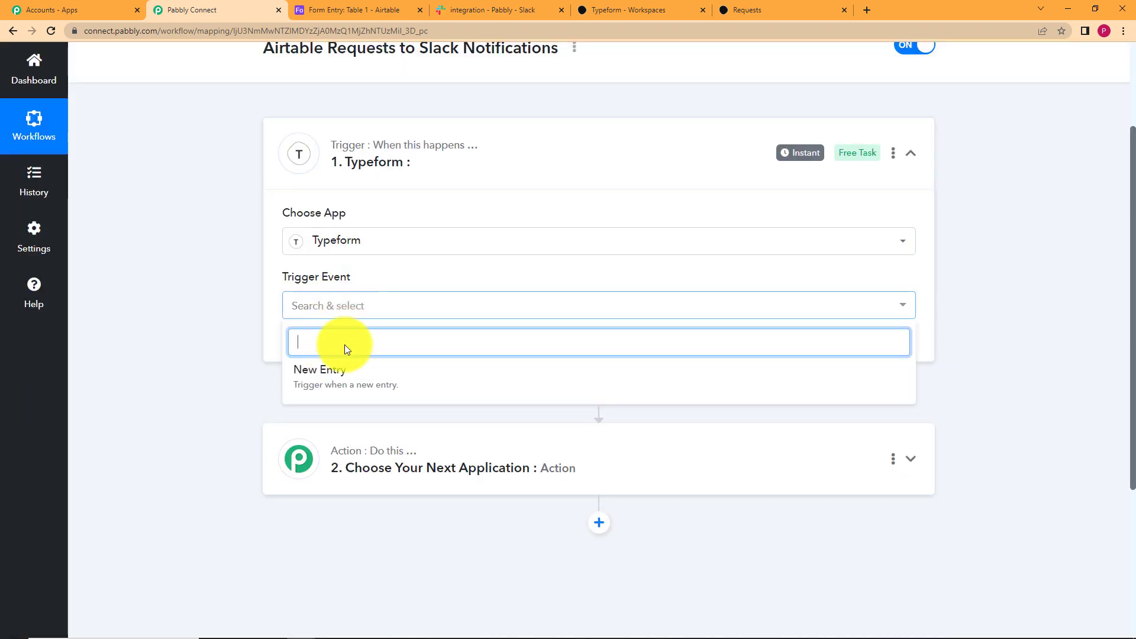
pyautogui.click(350, 380)
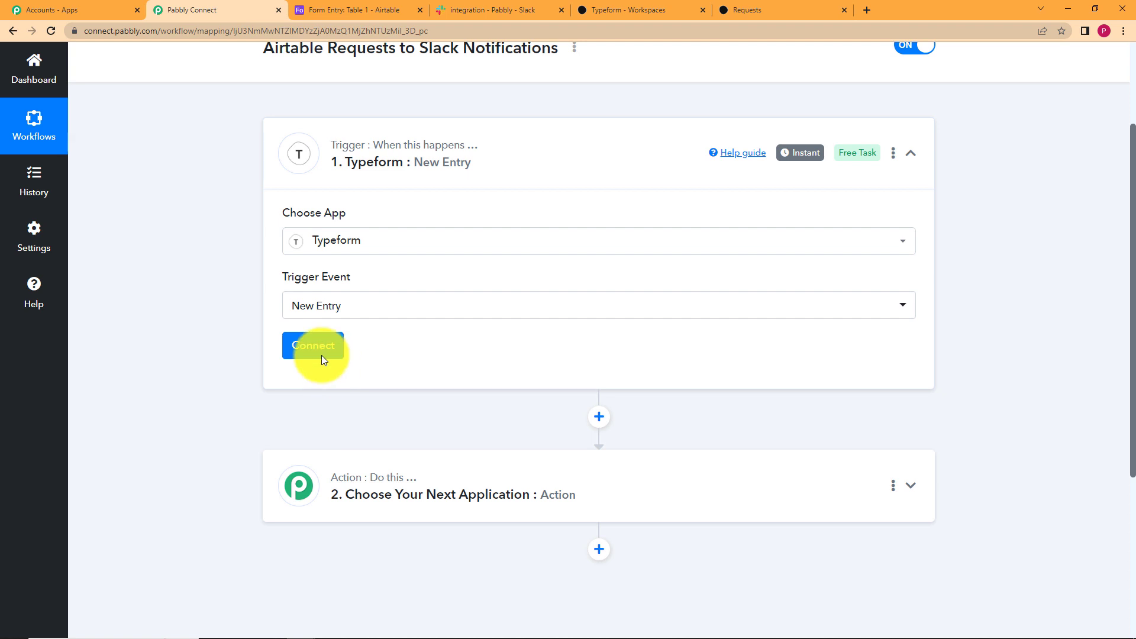
# Step: Add a new Typeform connection for the trigger and accept the requested account permissions
pyautogui.click(322, 358)
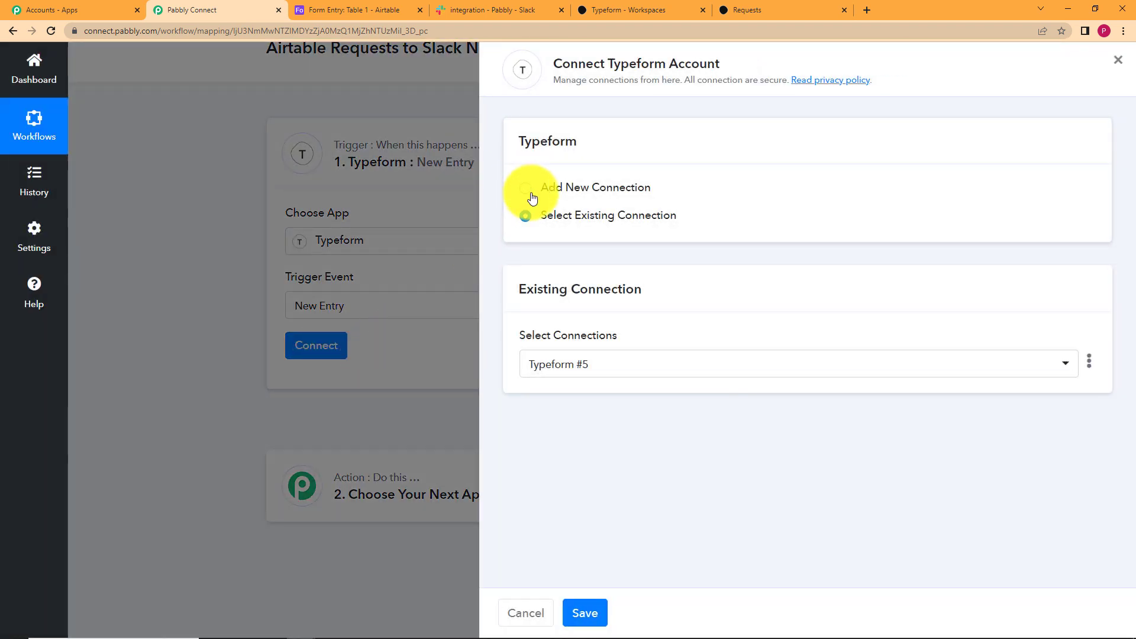
pyautogui.click(533, 195)
pyautogui.click(557, 352)
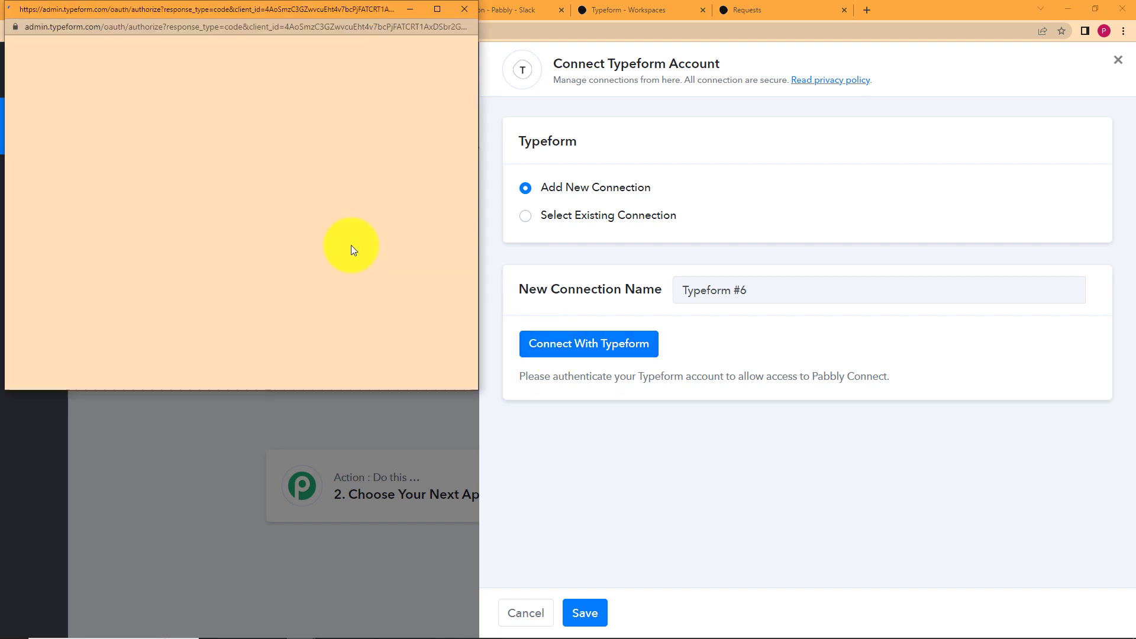
pyautogui.scroll(-10, 343, 217)
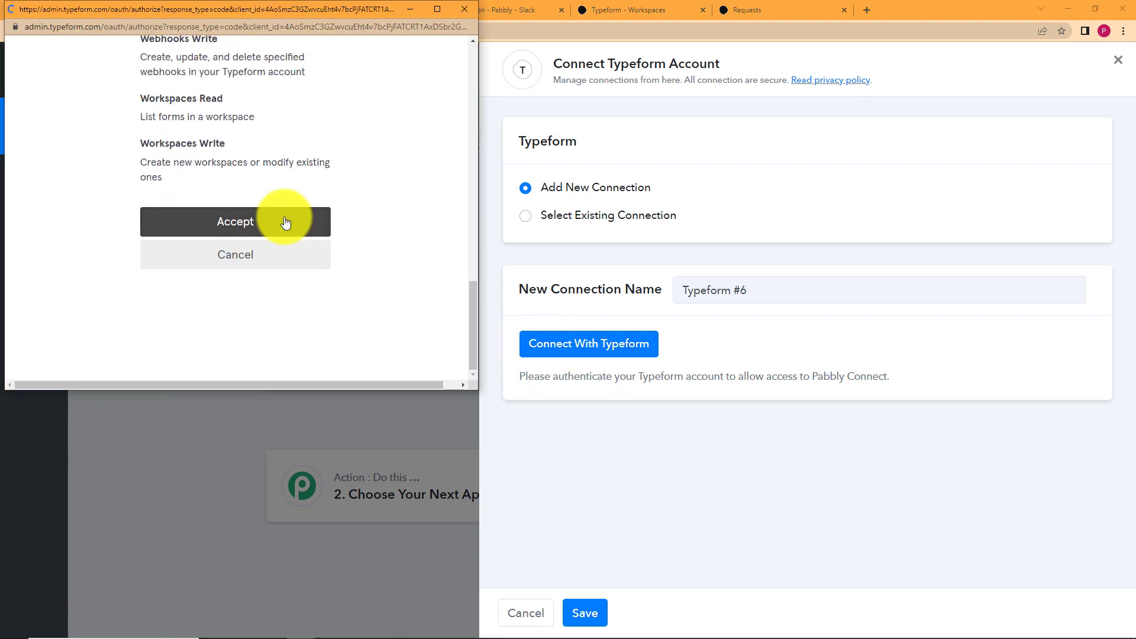
pyautogui.click(286, 222)
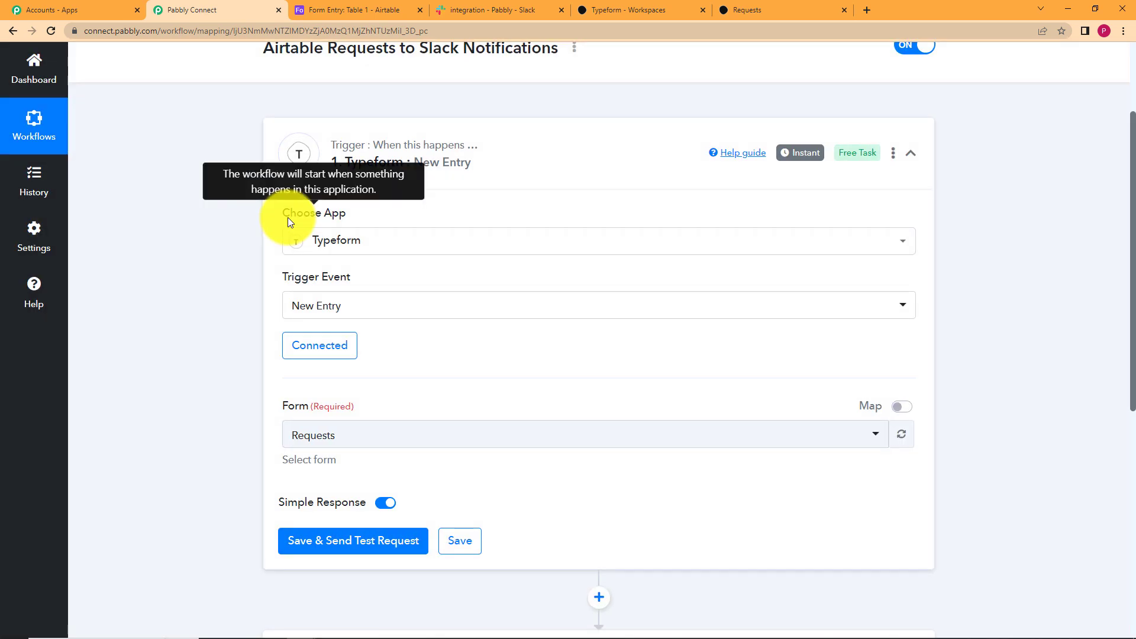
# Step: Compare the available forms with the Typeform workspace and select Requests as the trigger's form
pyautogui.scroll(-2, 191, 398)
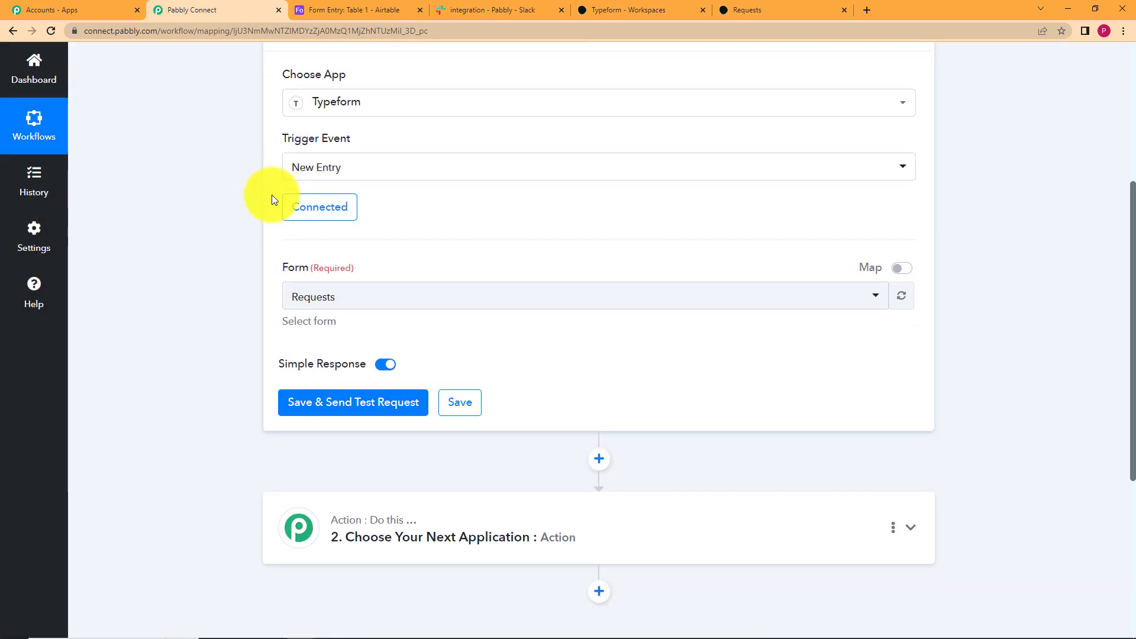
pyautogui.click(609, 10)
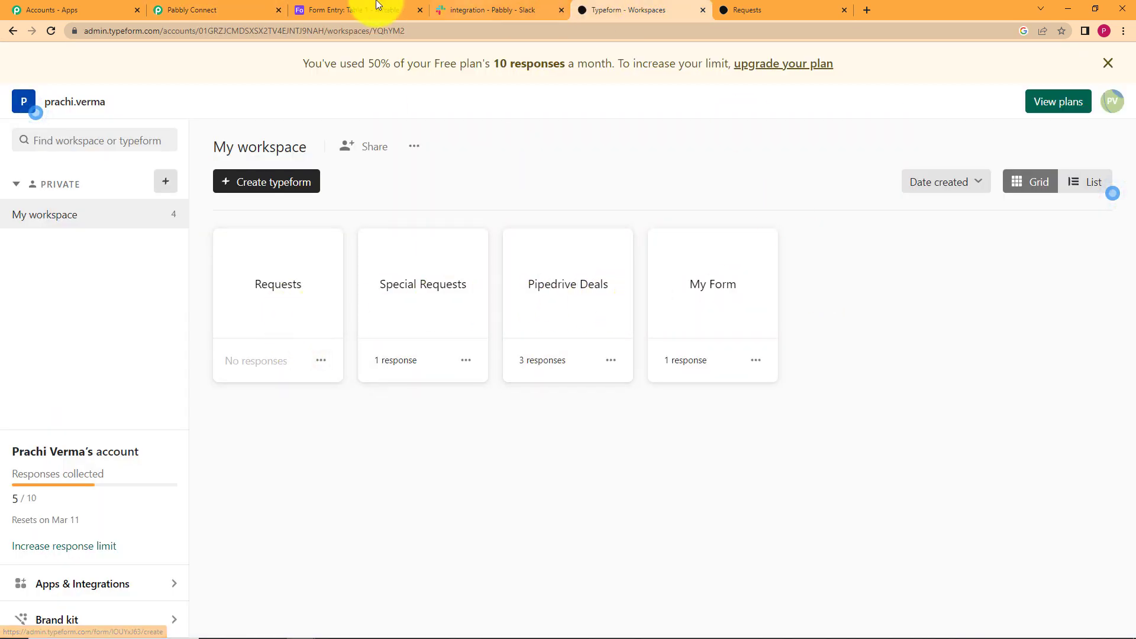
pyautogui.click(225, 10)
pyautogui.click(402, 296)
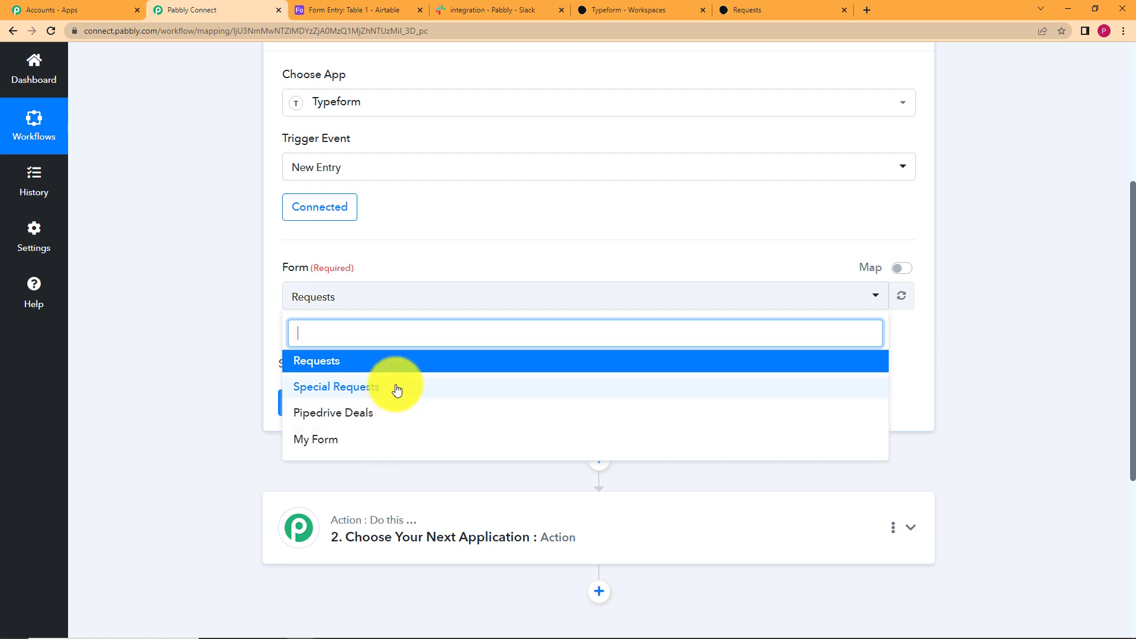
pyautogui.click(586, 10)
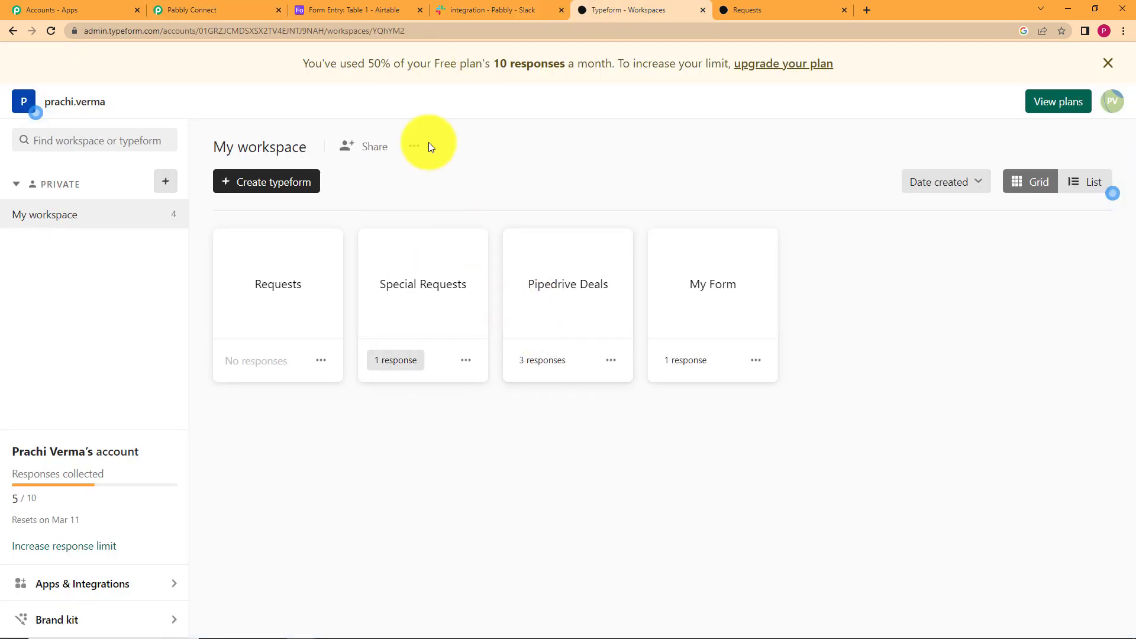
pyautogui.click(201, 10)
pyautogui.click(368, 362)
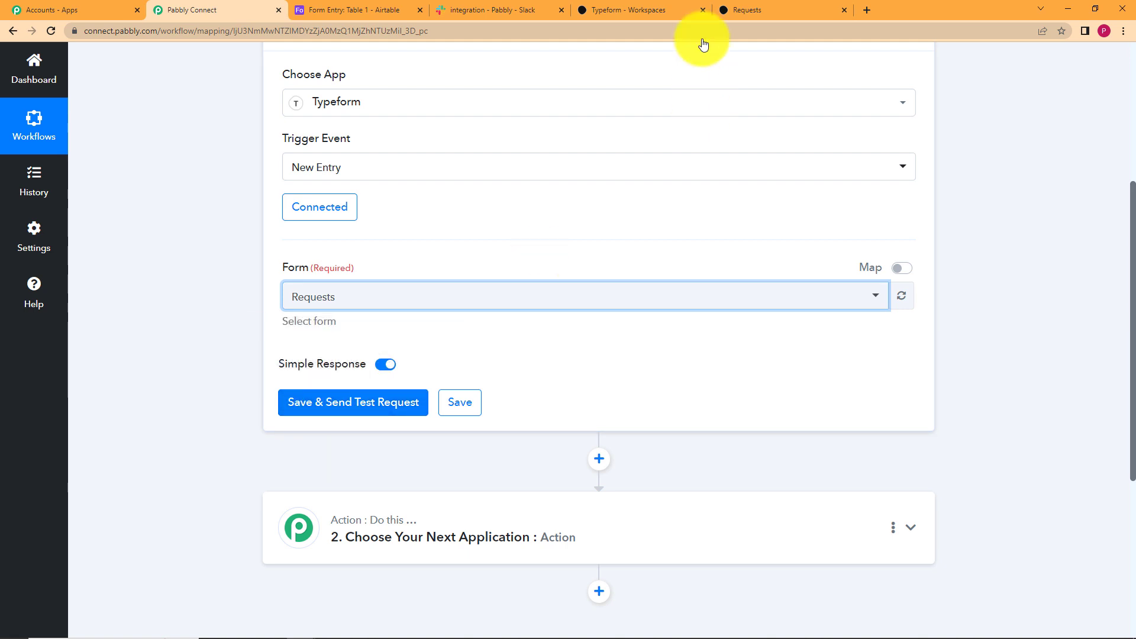
# Step: Check the live Requests form, return to the workflow, and save the trigger with a test request
pyautogui.click(742, 7)
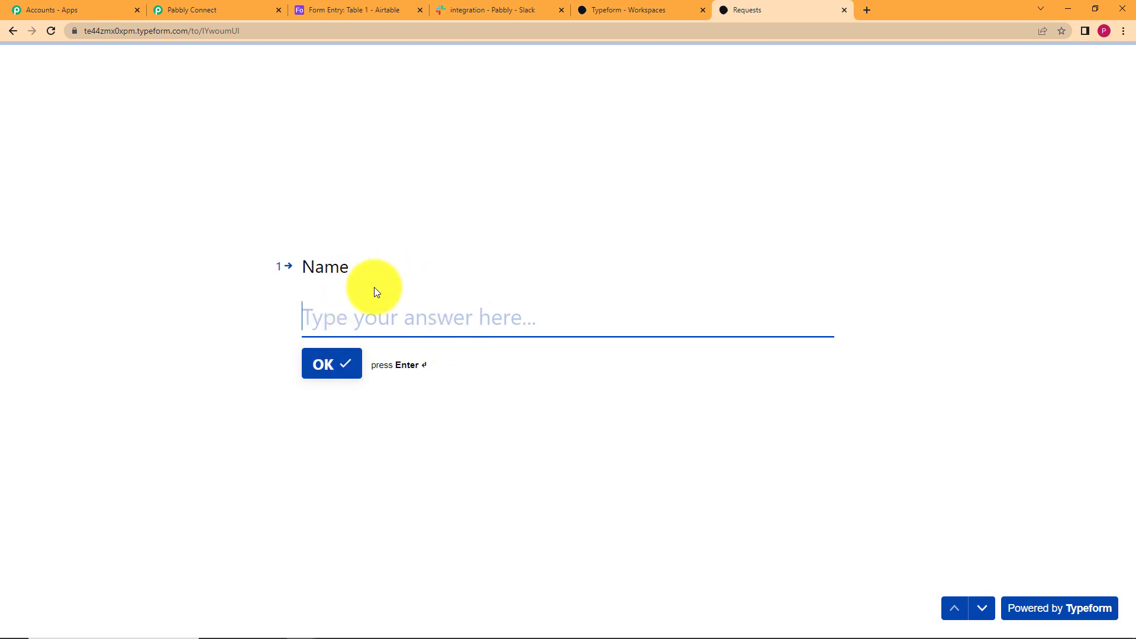
pyautogui.click(253, 8)
pyautogui.click(356, 404)
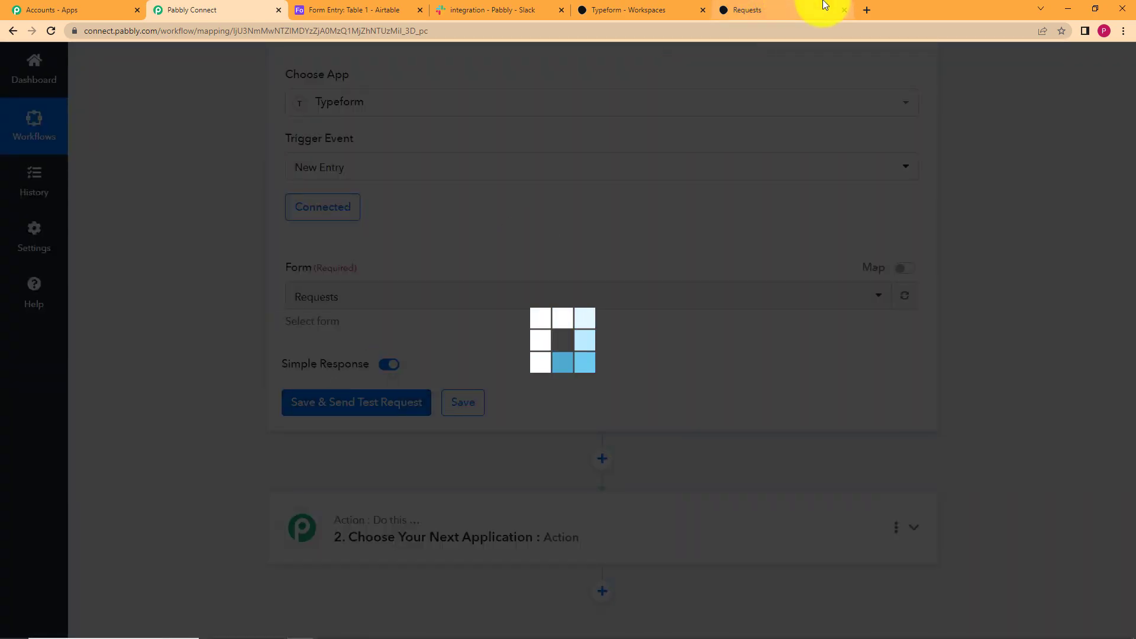
# Step: Switch to the live Requests form and answer its Name question with the requester's full name
pyautogui.click(823, 8)
pyautogui.click(487, 328)
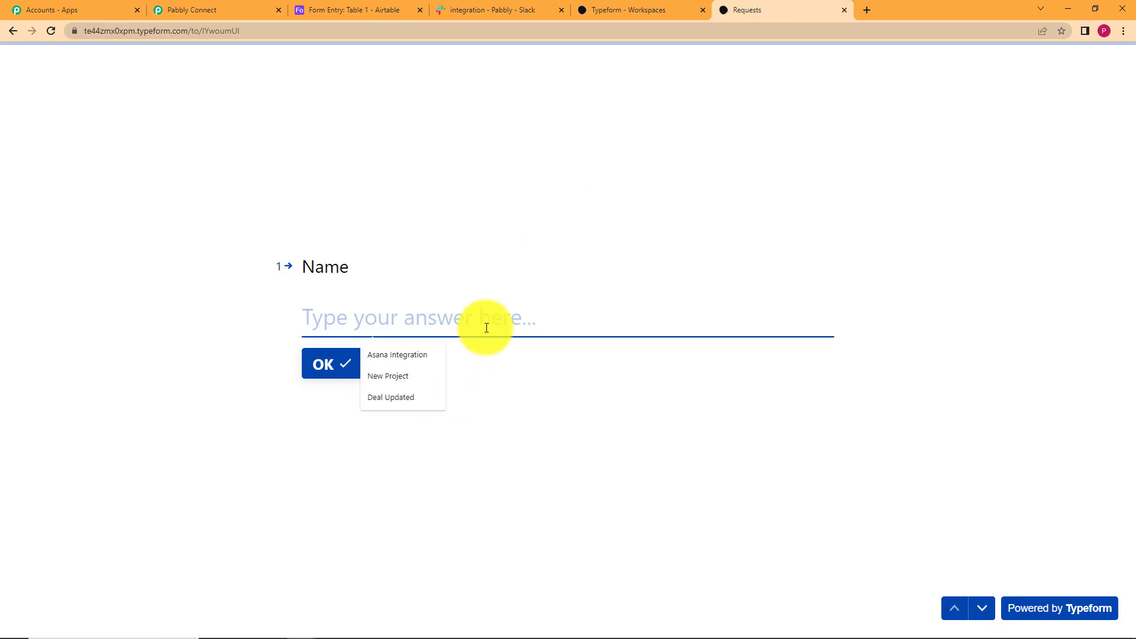
pyautogui.write('J')
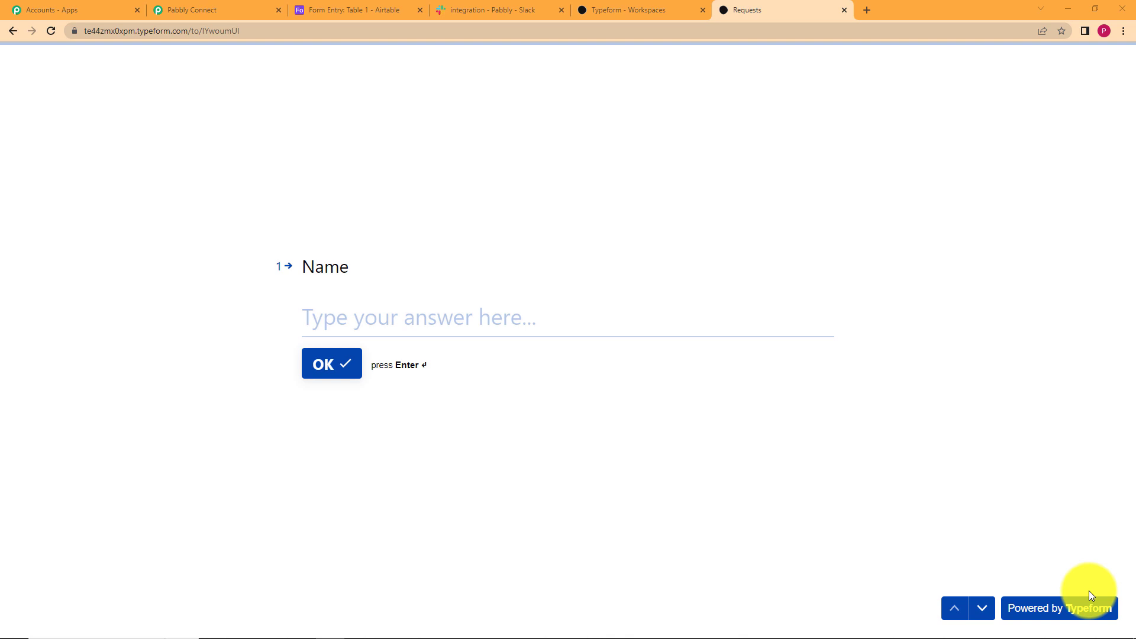
pyautogui.click(616, 323)
pyautogui.write('Joh')
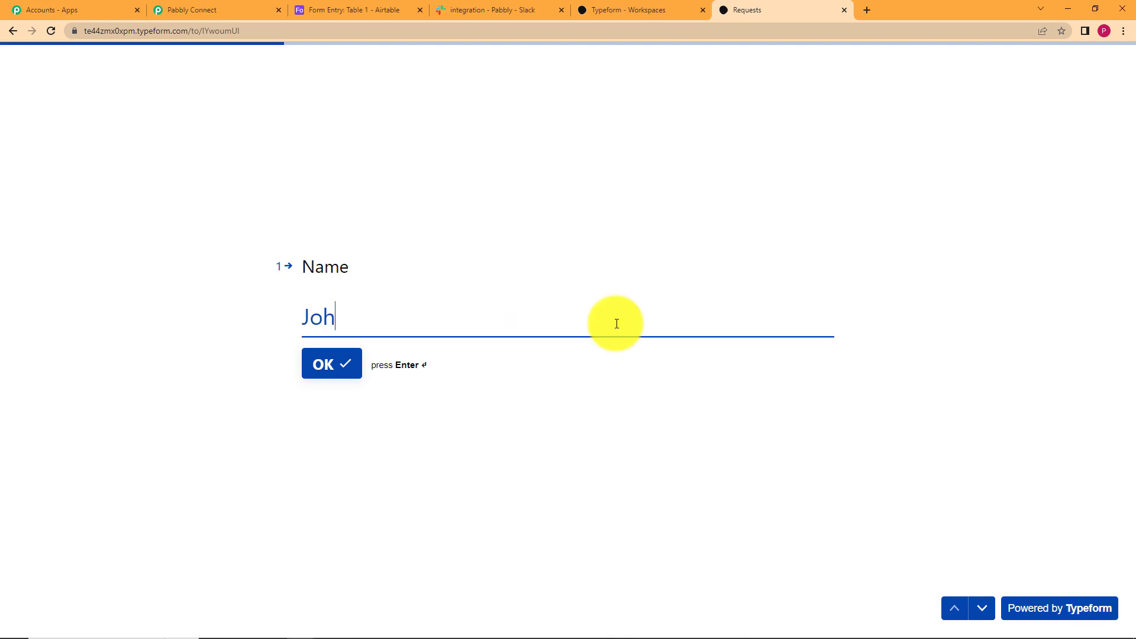
pyautogui.write('n Kent')
pyautogui.press('Return')
# Step: Answer the request description question with "Please grant me leave for 4 days." and continue to the next question
pyautogui.click(418, 325)
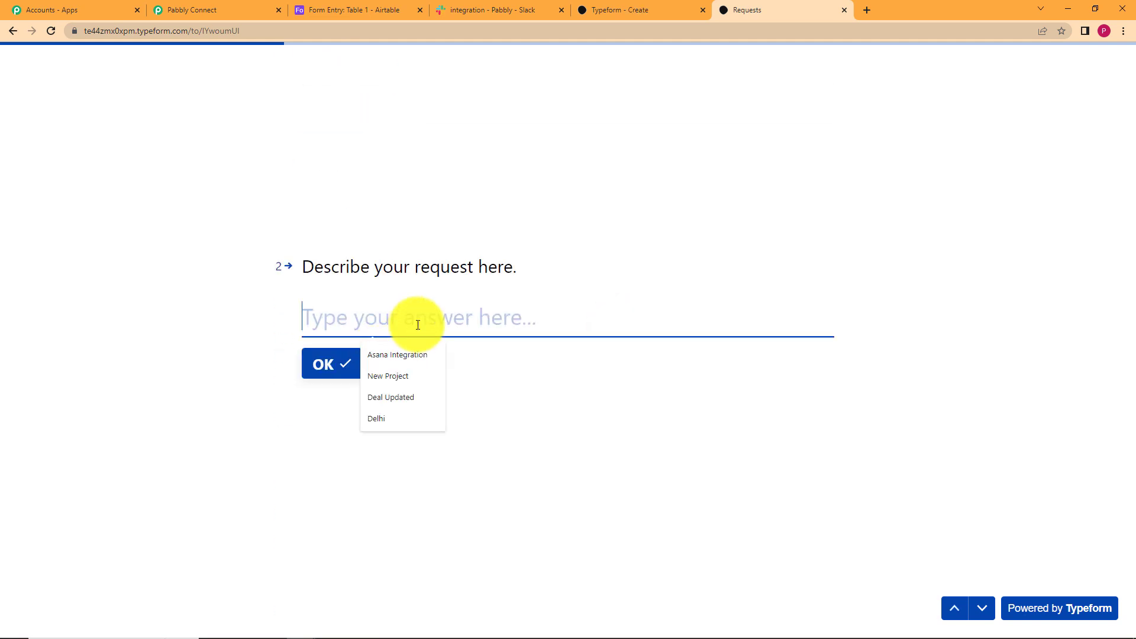
pyautogui.write('Please')
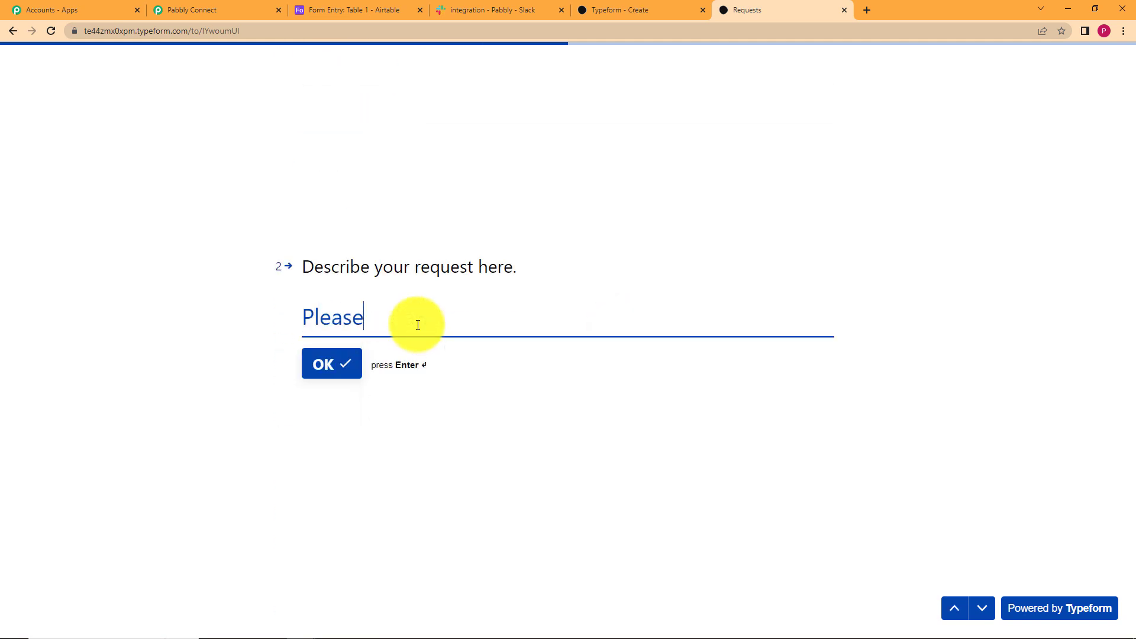
pyautogui.write(' grant me leave for 4 days.')
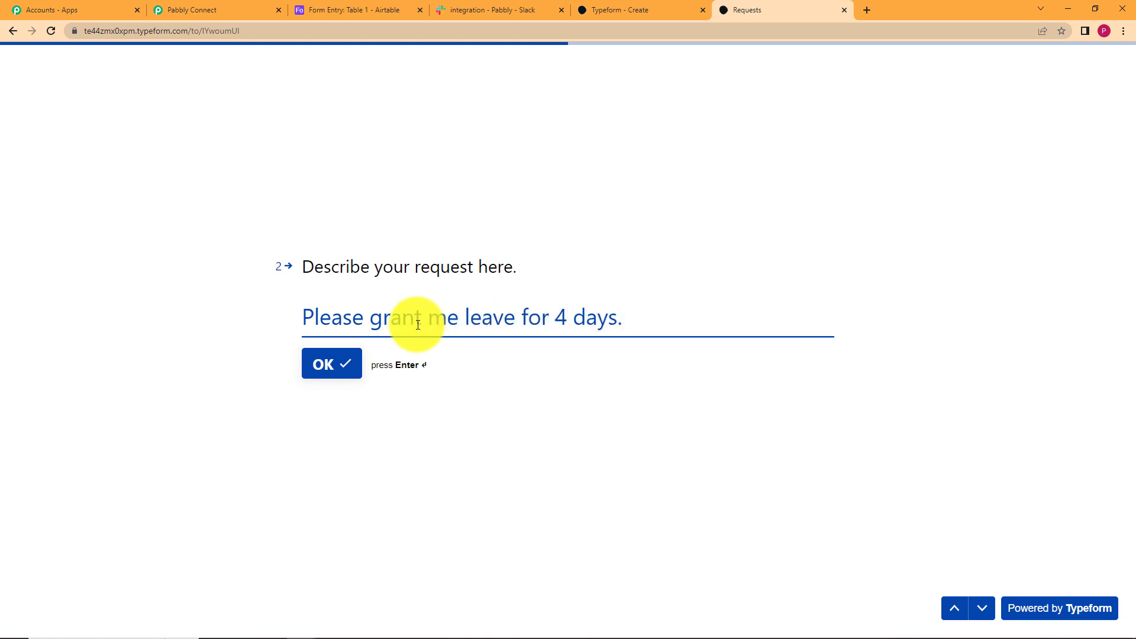
pyautogui.click(336, 366)
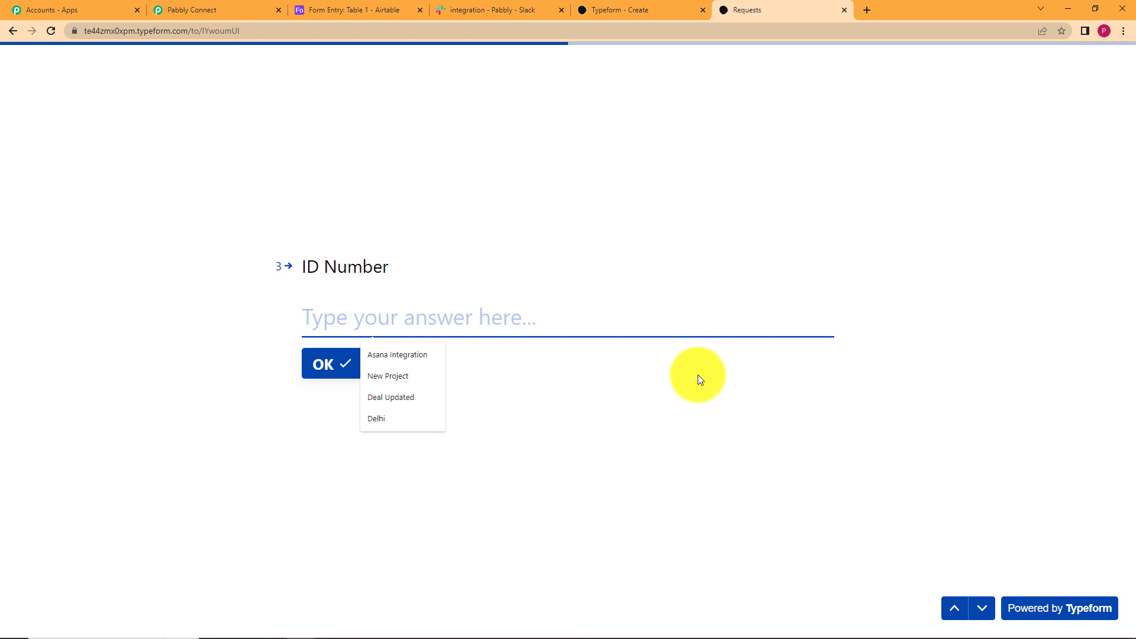
# Step: Fill in the ID number, enter "Software designer" as the designation, and submit the form
pyautogui.write('012')
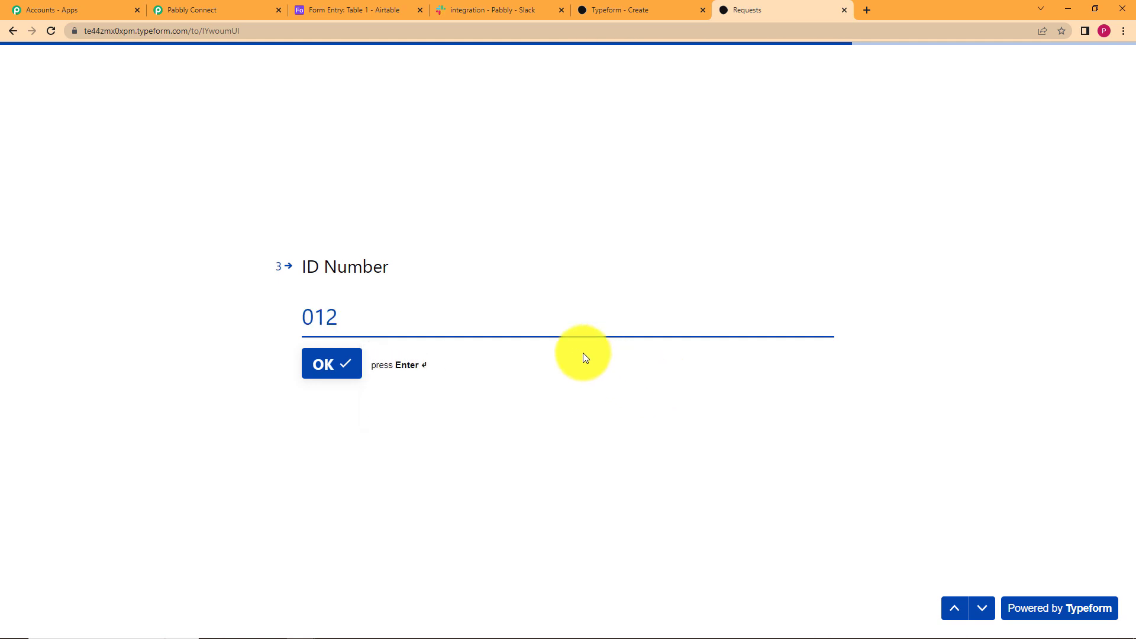
pyautogui.click(326, 359)
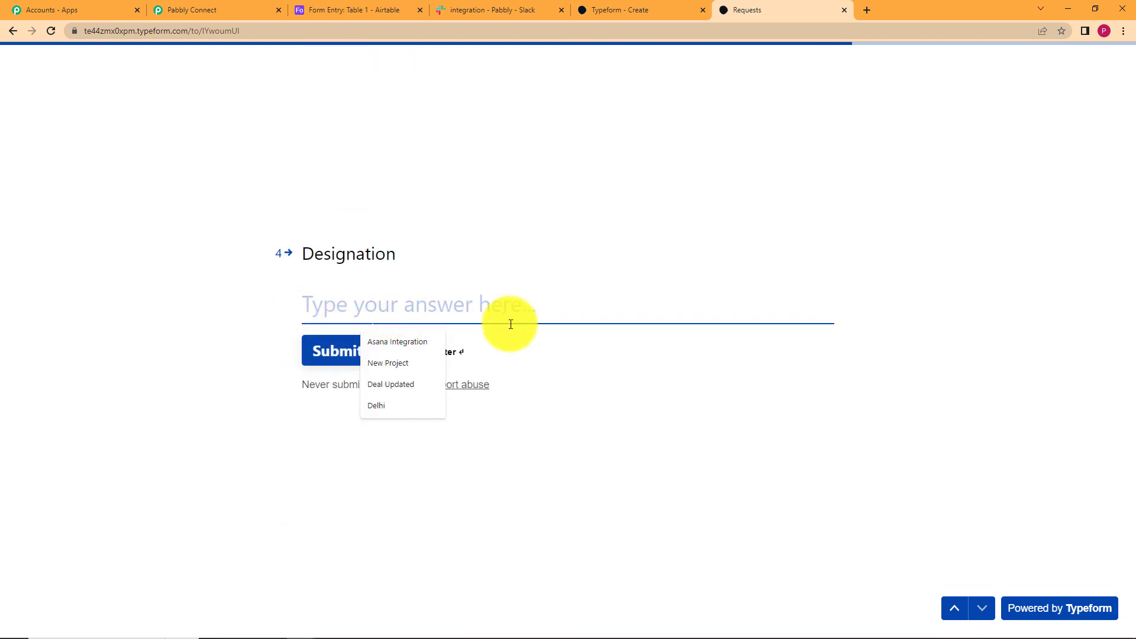
pyautogui.write('Software des')
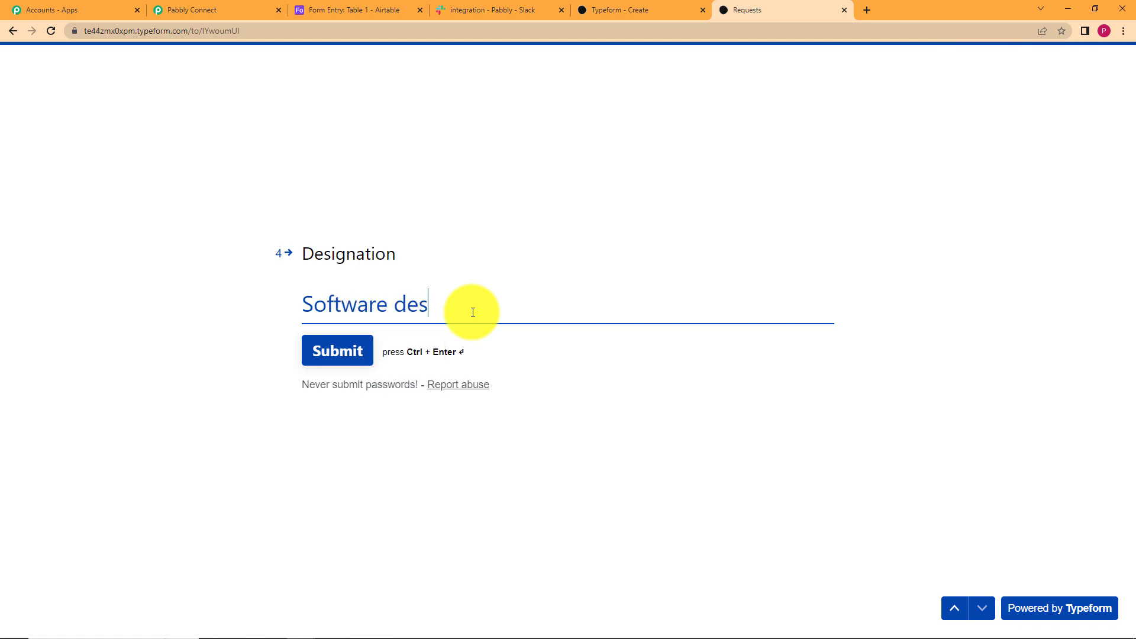
pyautogui.write('igner')
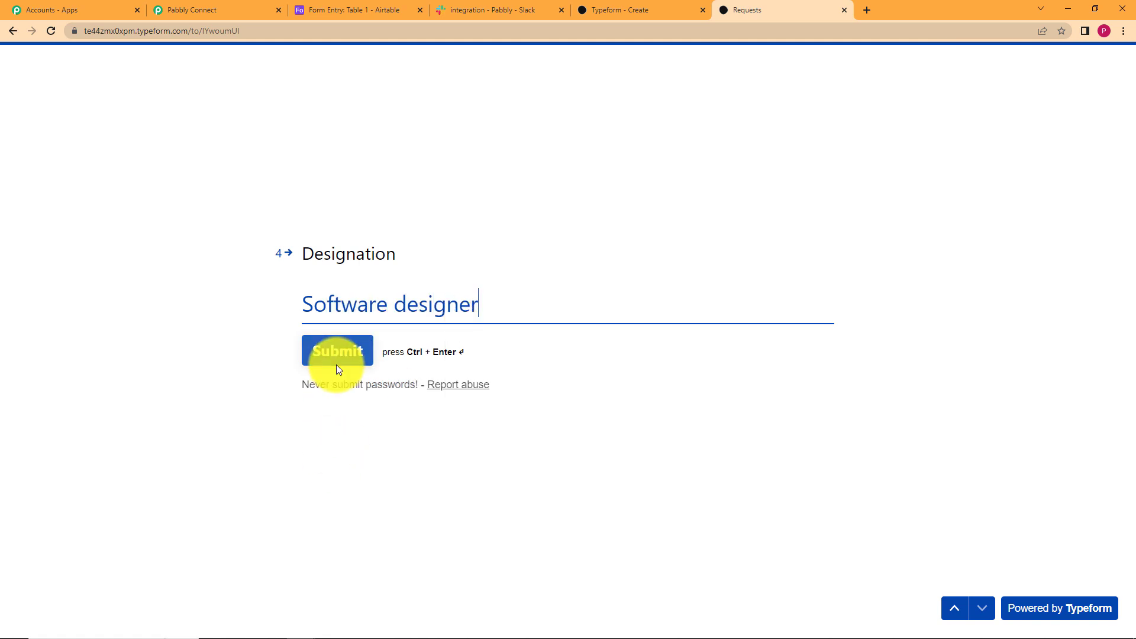
pyautogui.click(351, 354)
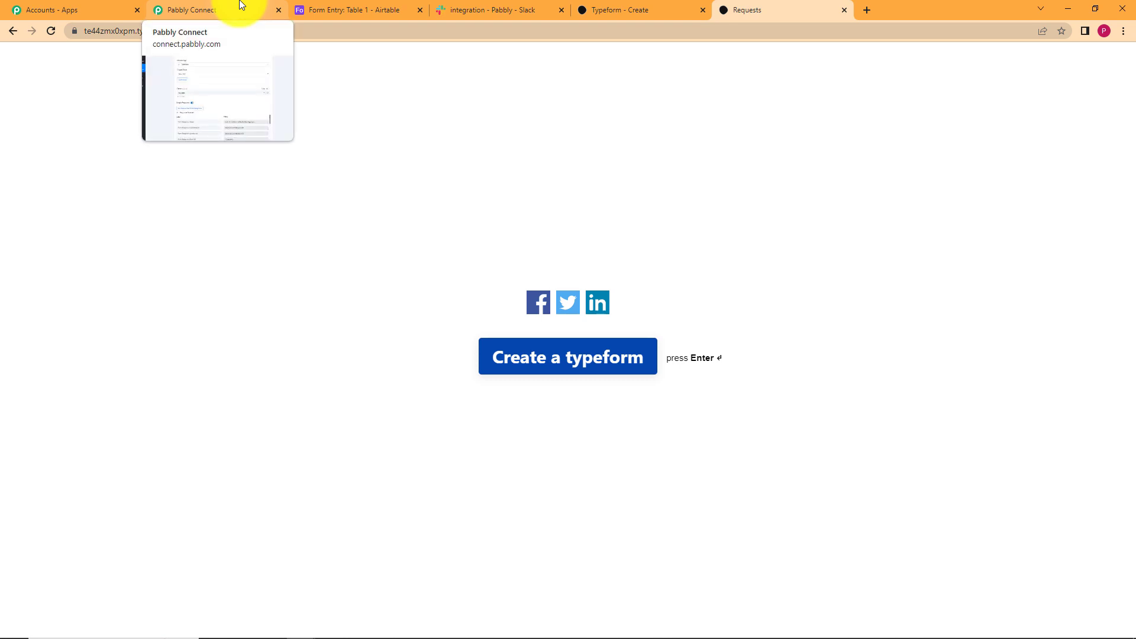
# Step: Return to the Pabbly Connect workflow and examine the form title and question titles in the trigger's captured response
pyautogui.click(241, 8)
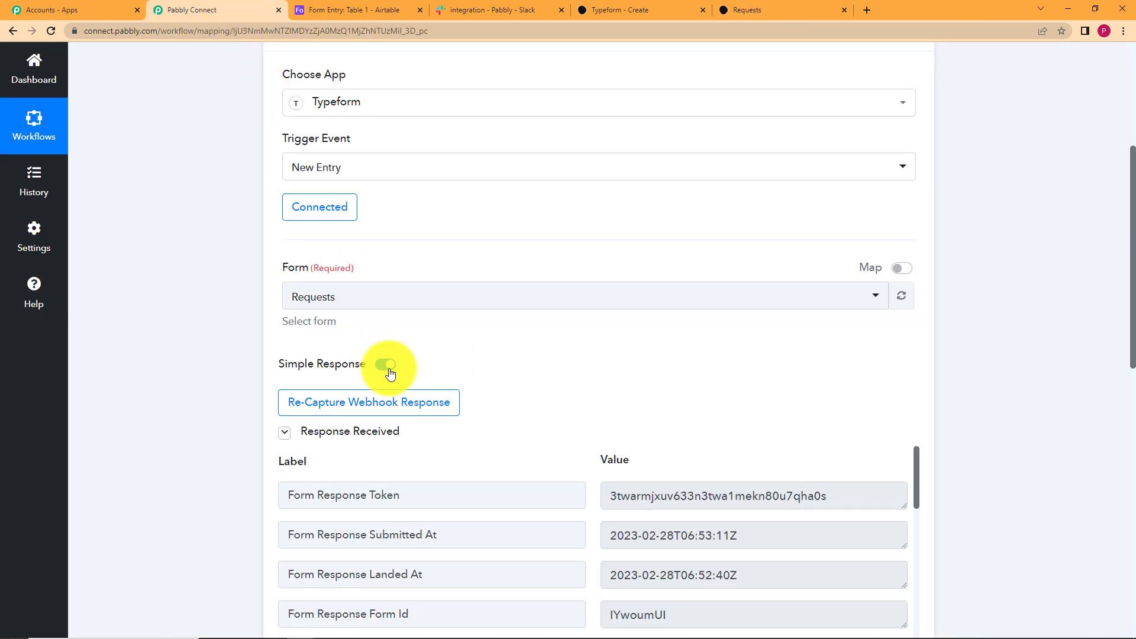
pyautogui.scroll(-5, 225, 364)
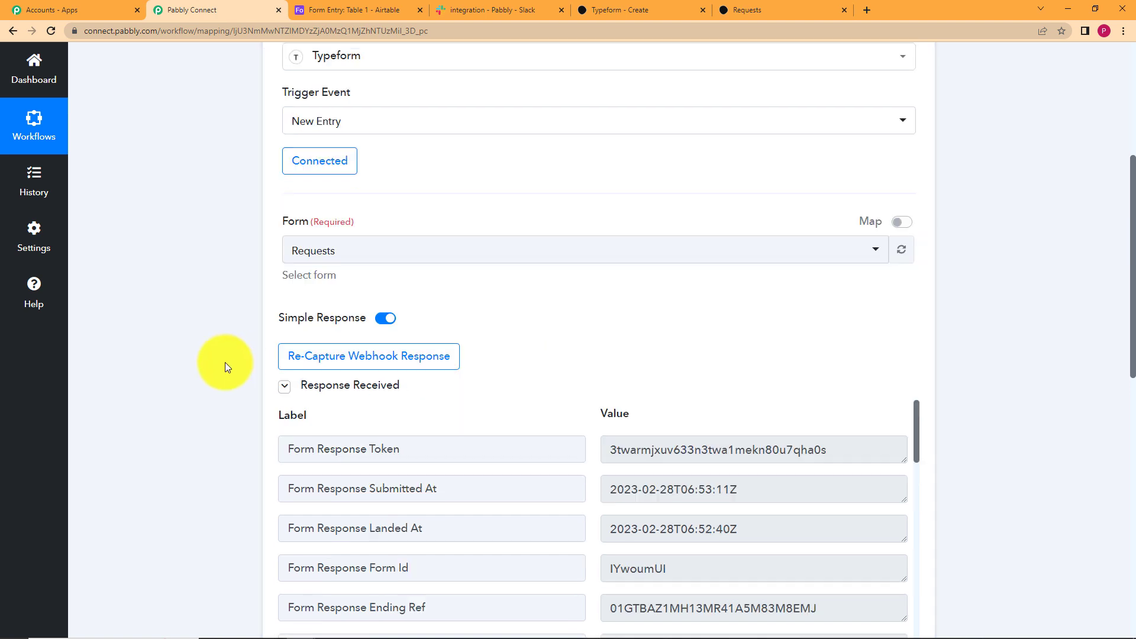
pyautogui.scroll(-2, 516, 299)
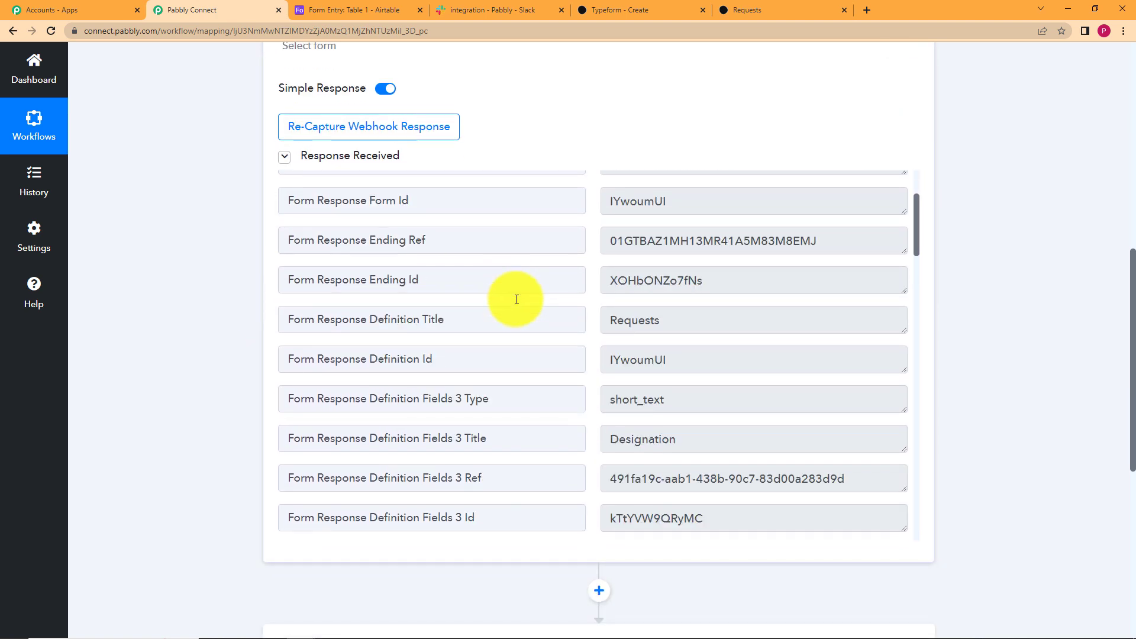
pyautogui.doubleClick(673, 319)
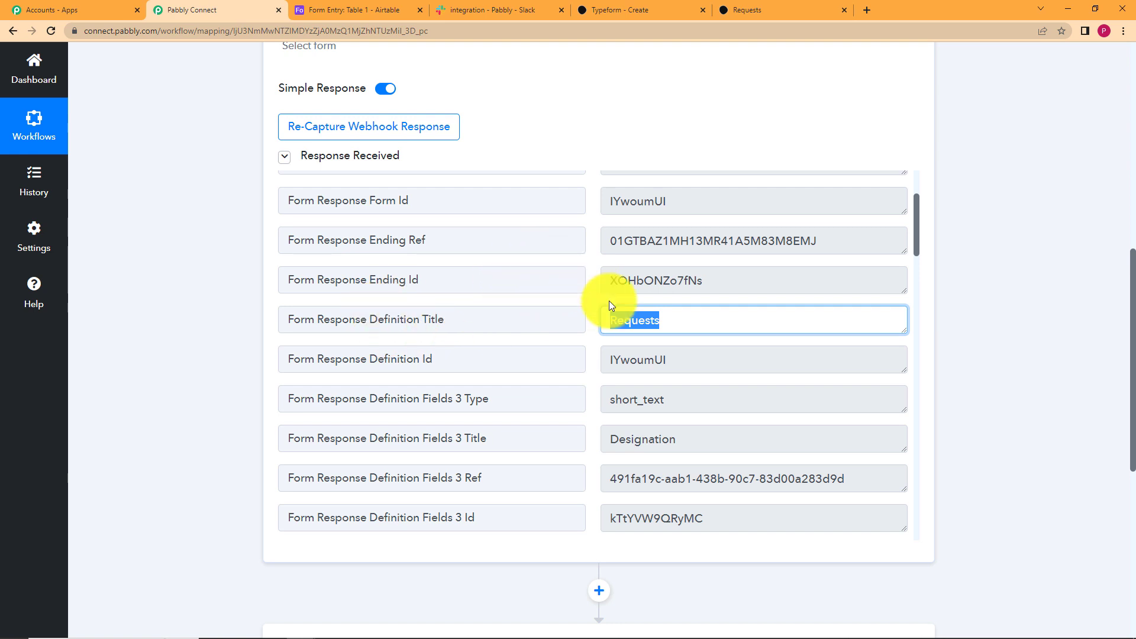
pyautogui.scroll(-2, 611, 305)
pyautogui.doubleClick(675, 301)
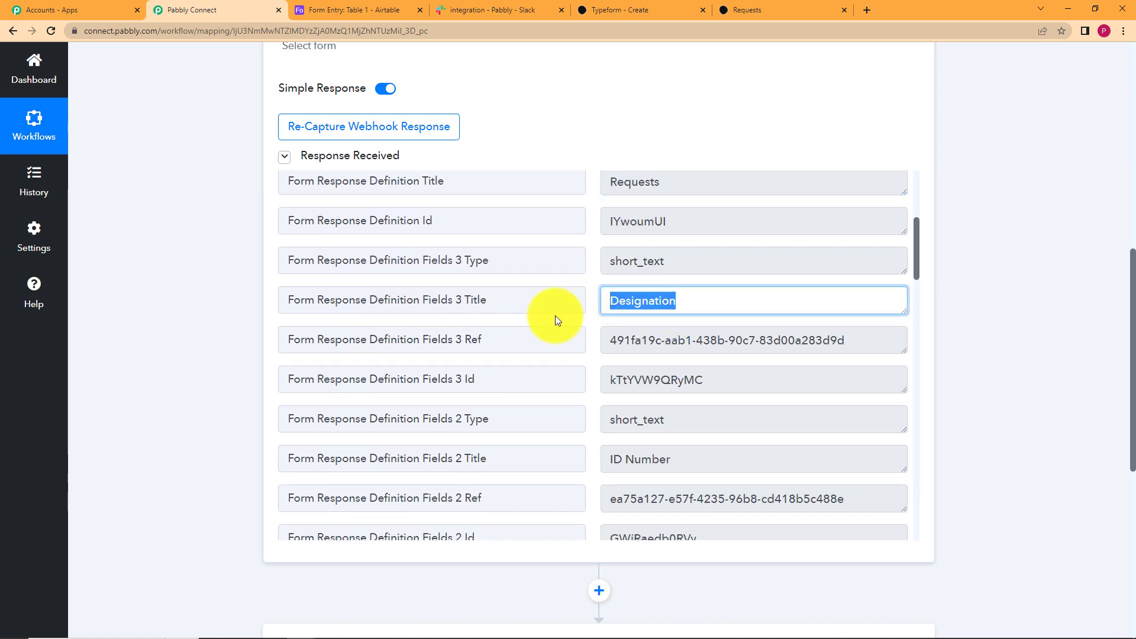
pyautogui.scroll(-2, 609, 317)
pyautogui.doubleClick(654, 318)
pyautogui.scroll(-2, 583, 317)
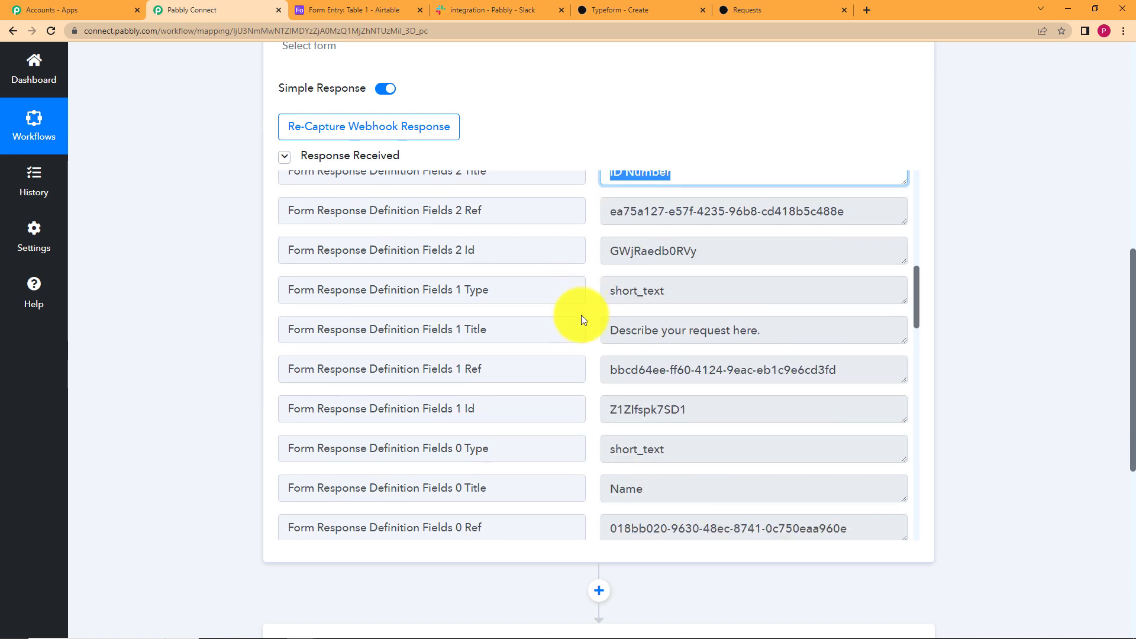
pyautogui.scroll(-4, 583, 319)
pyautogui.doubleClick(628, 225)
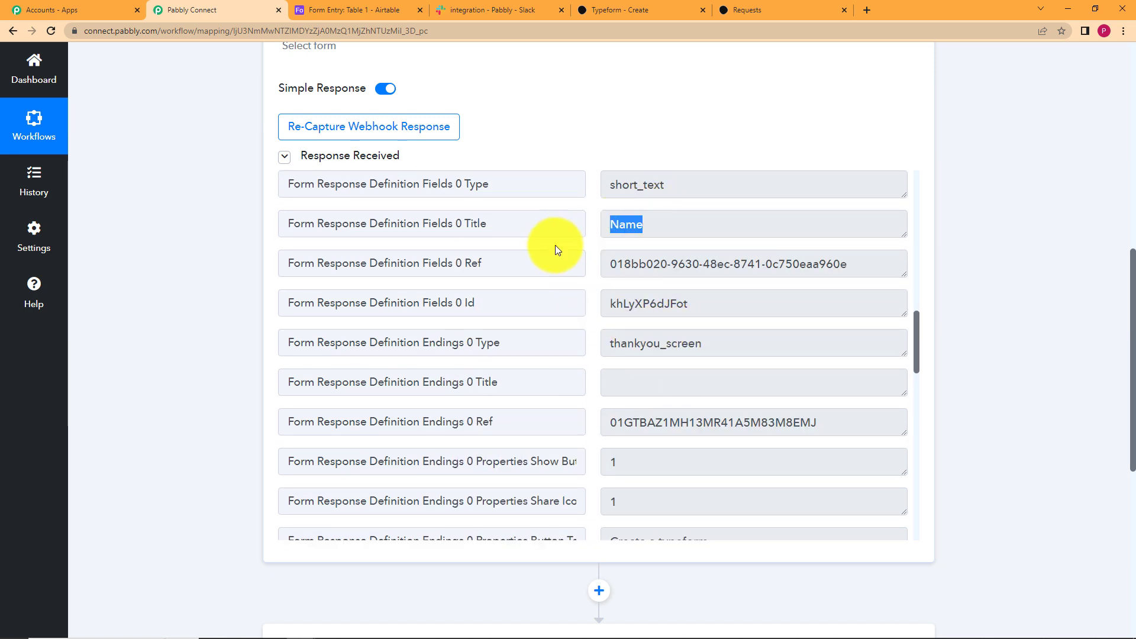
# Step: Review the submitted designation, ID number, request and name answers in the trigger's captured response
pyautogui.scroll(-8, 568, 302)
pyautogui.scroll(1, 634, 300)
pyautogui.scroll(4, 634, 300)
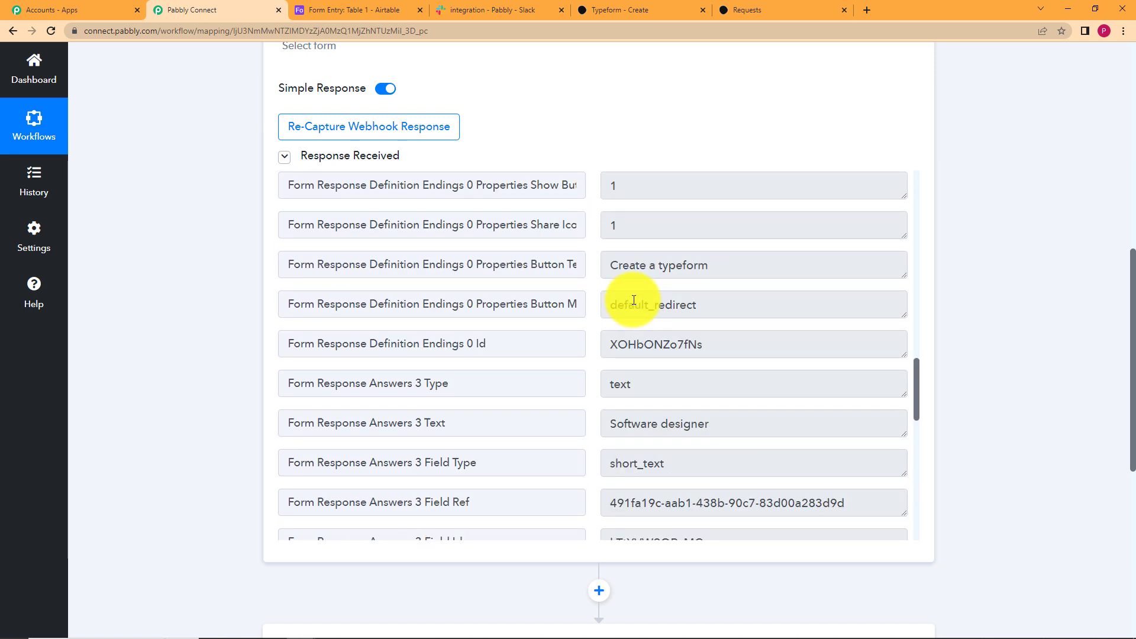
pyautogui.scroll(-2, 706, 299)
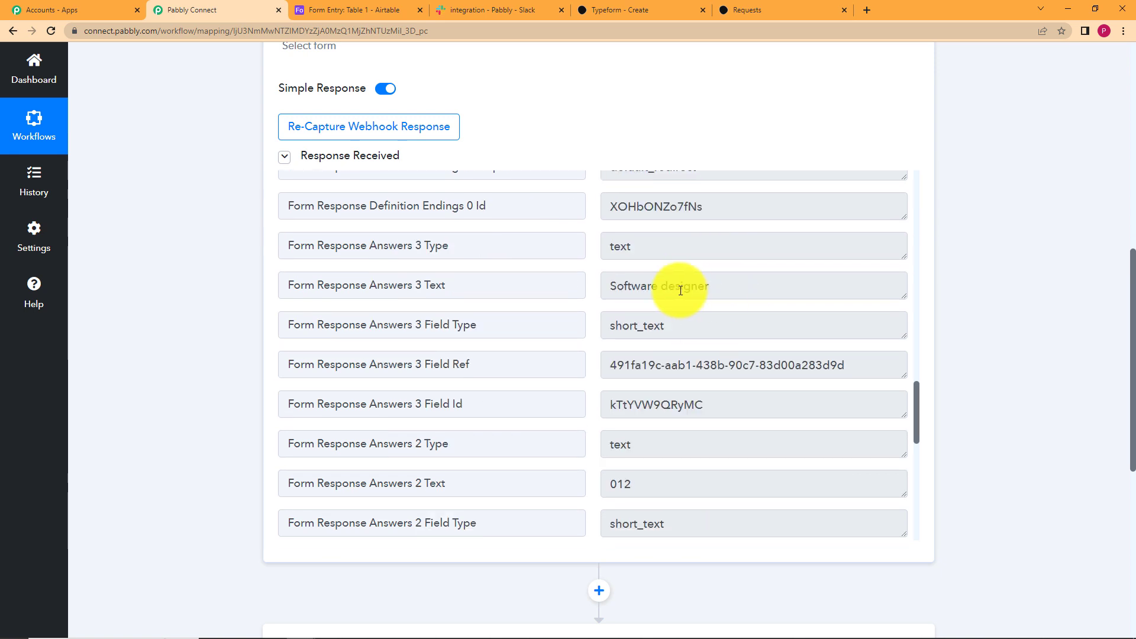
pyautogui.moveTo(715, 288); pyautogui.dragTo(584, 345)
pyautogui.click(572, 324)
pyautogui.scroll(-2, 591, 332)
pyautogui.scroll(-4, 586, 345)
pyautogui.moveTo(791, 271); pyautogui.dragTo(502, 297)
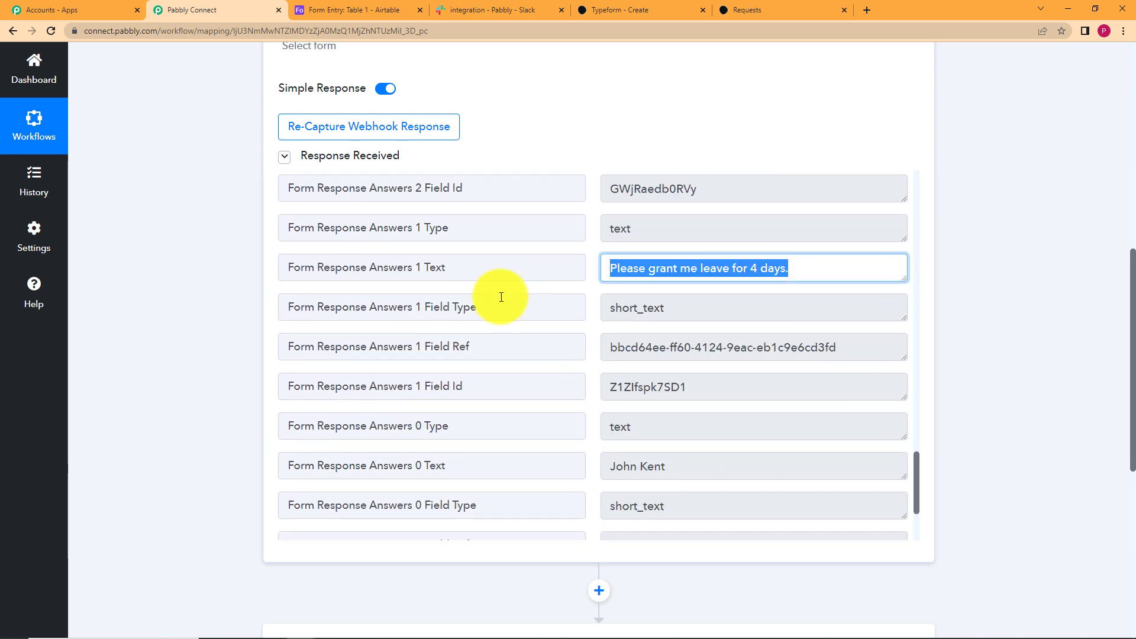
pyautogui.scroll(-2, 690, 384)
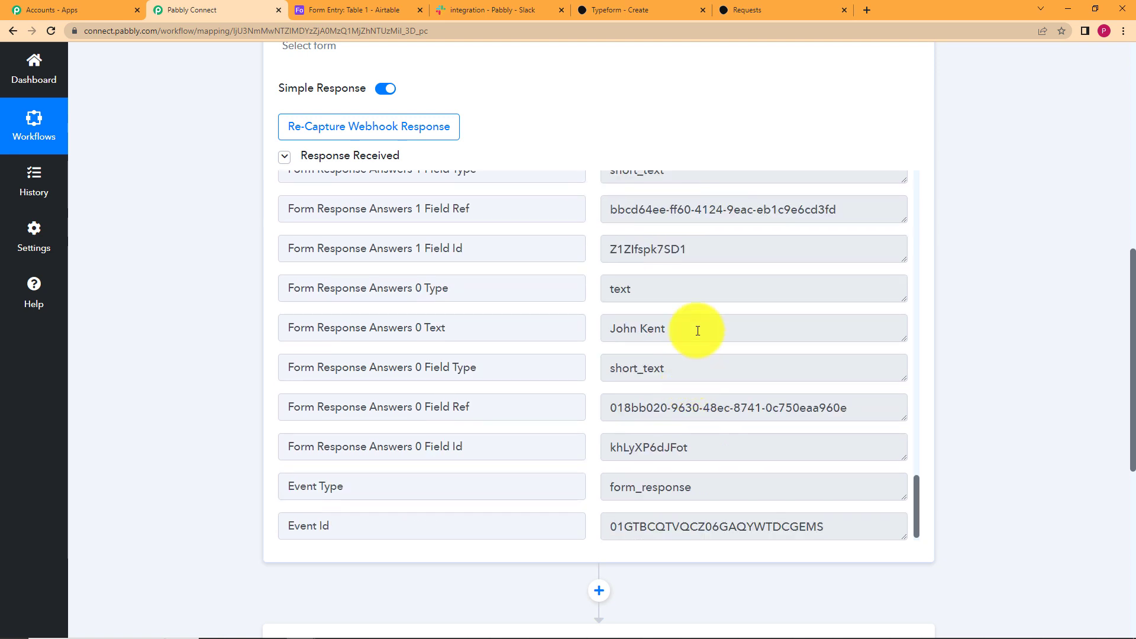
pyautogui.moveTo(698, 331); pyautogui.dragTo(551, 348)
pyautogui.scroll(-4, 631, 388)
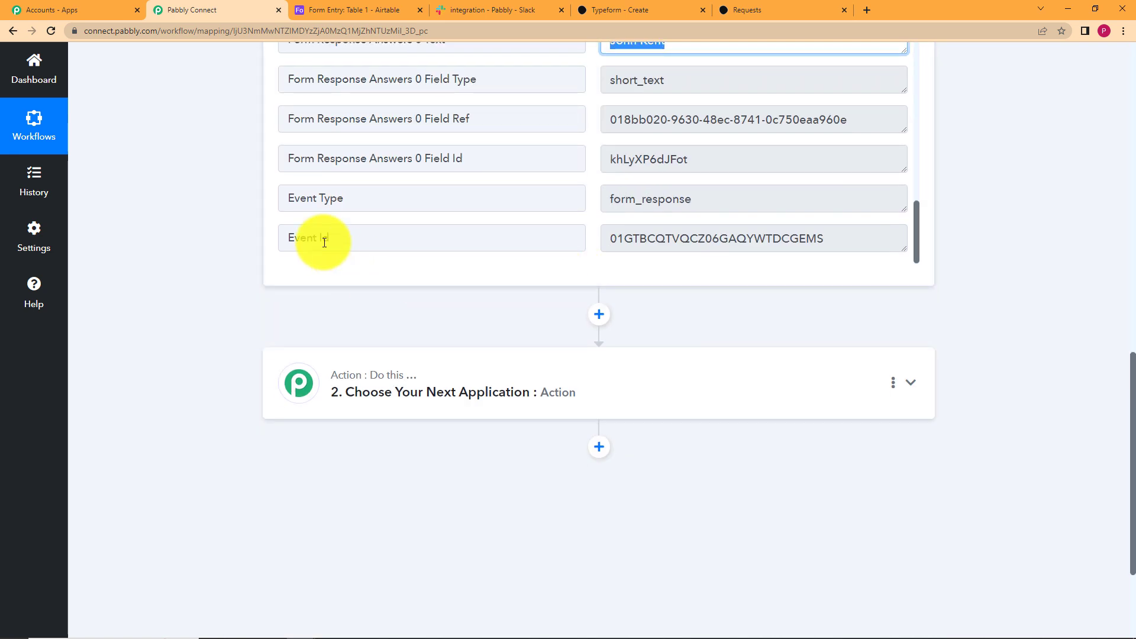
pyautogui.scroll(15, 325, 243)
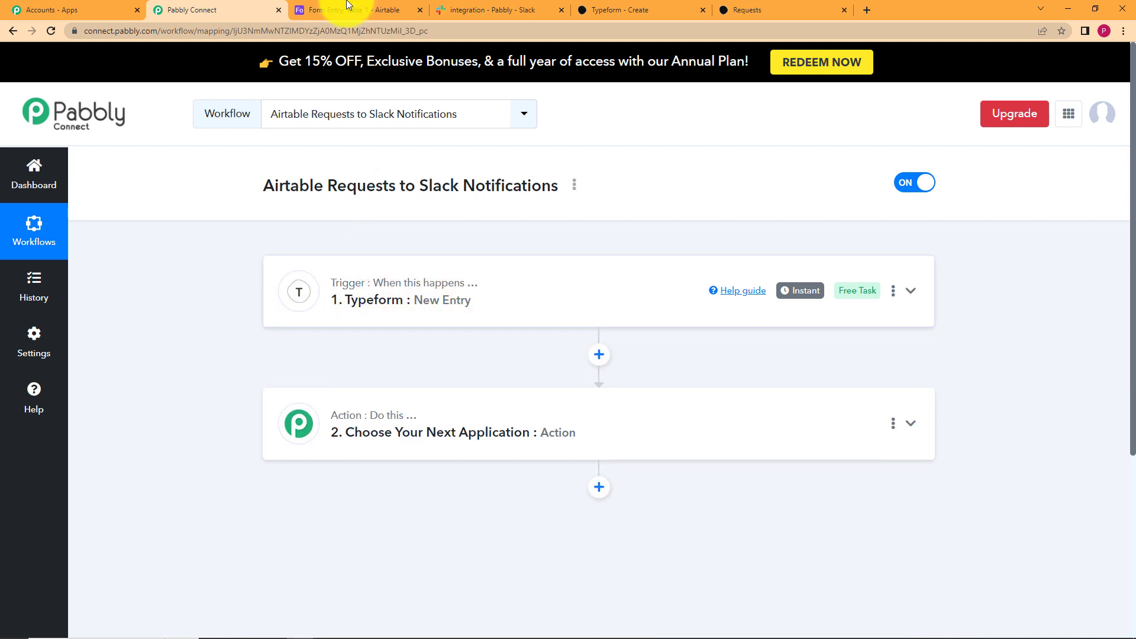
# Step: Set the workflow's action application to Airtable with Create Record as the action event
pyautogui.click(558, 436)
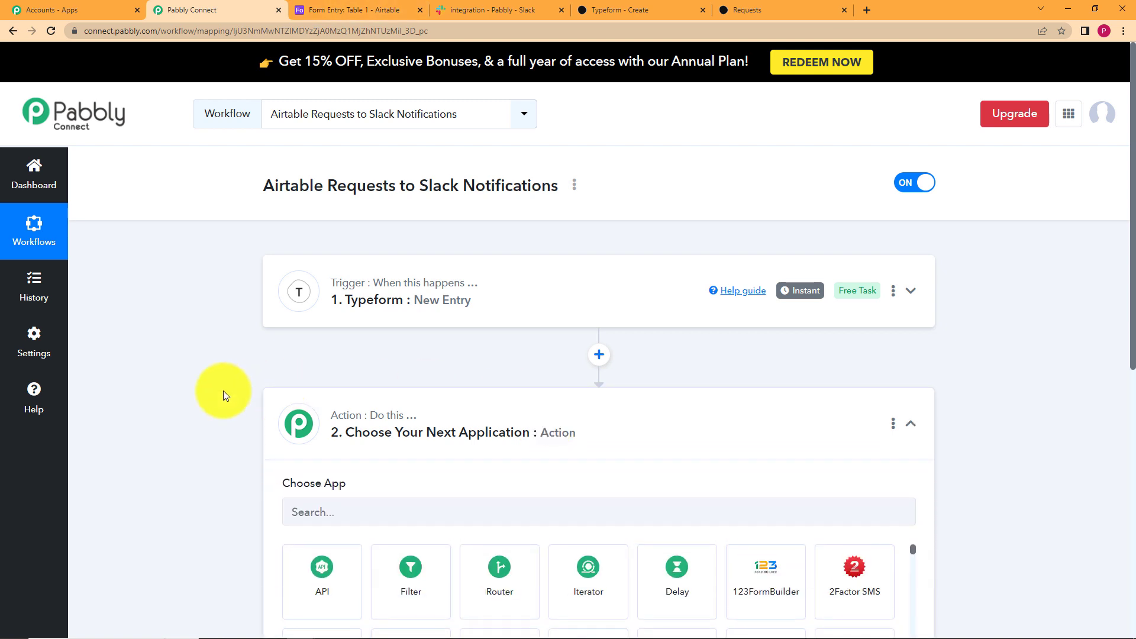
pyautogui.write('a')
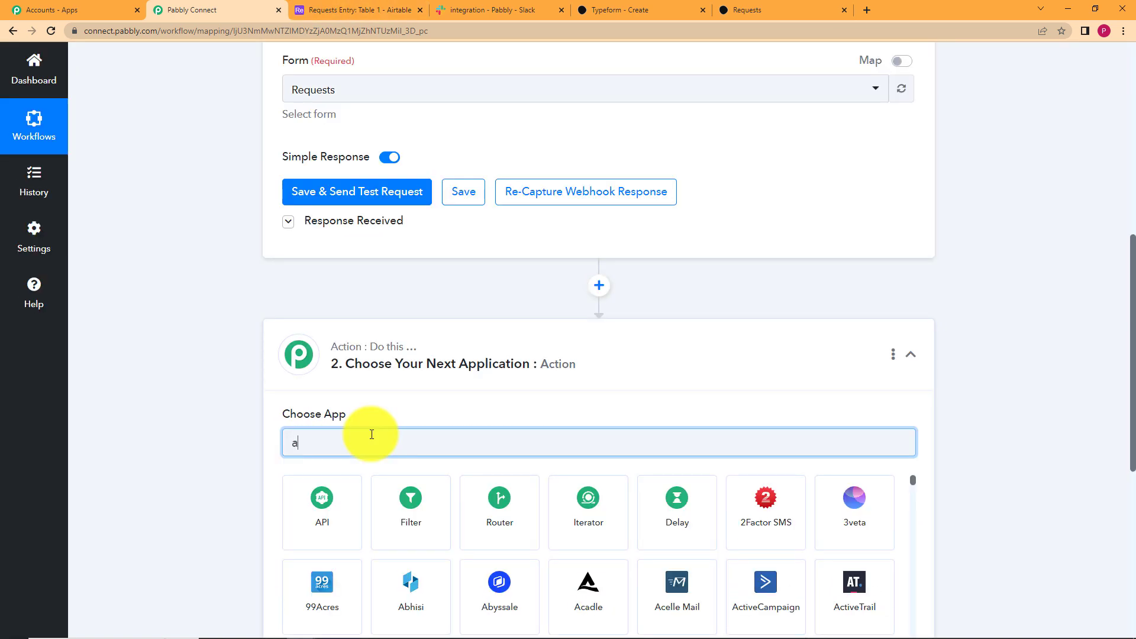
pyautogui.write('Airt')
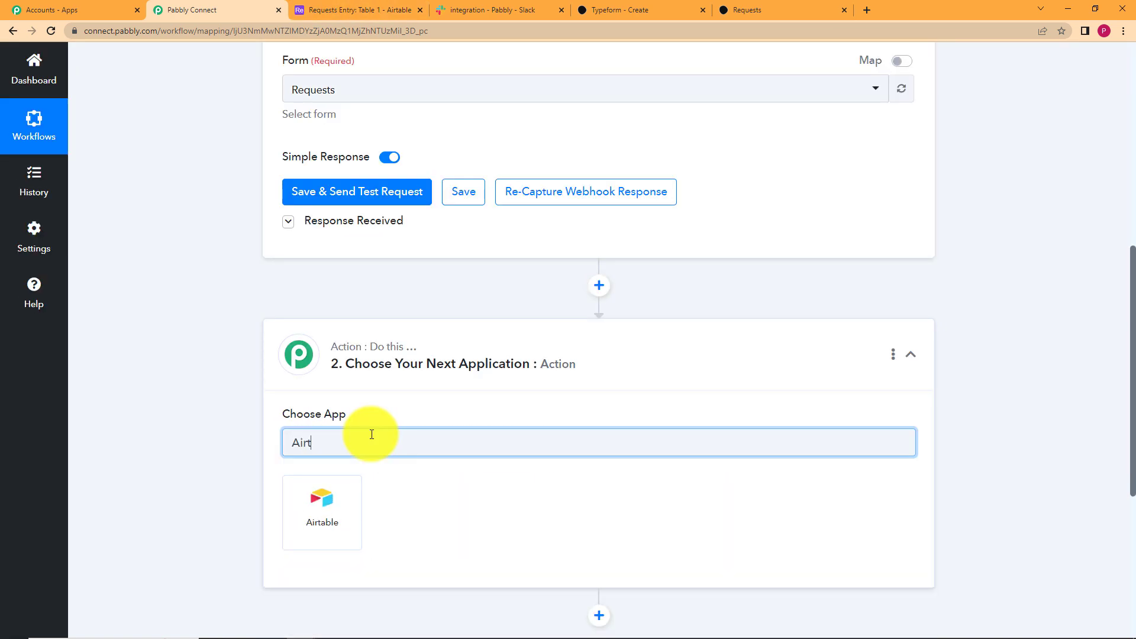
pyautogui.click(343, 513)
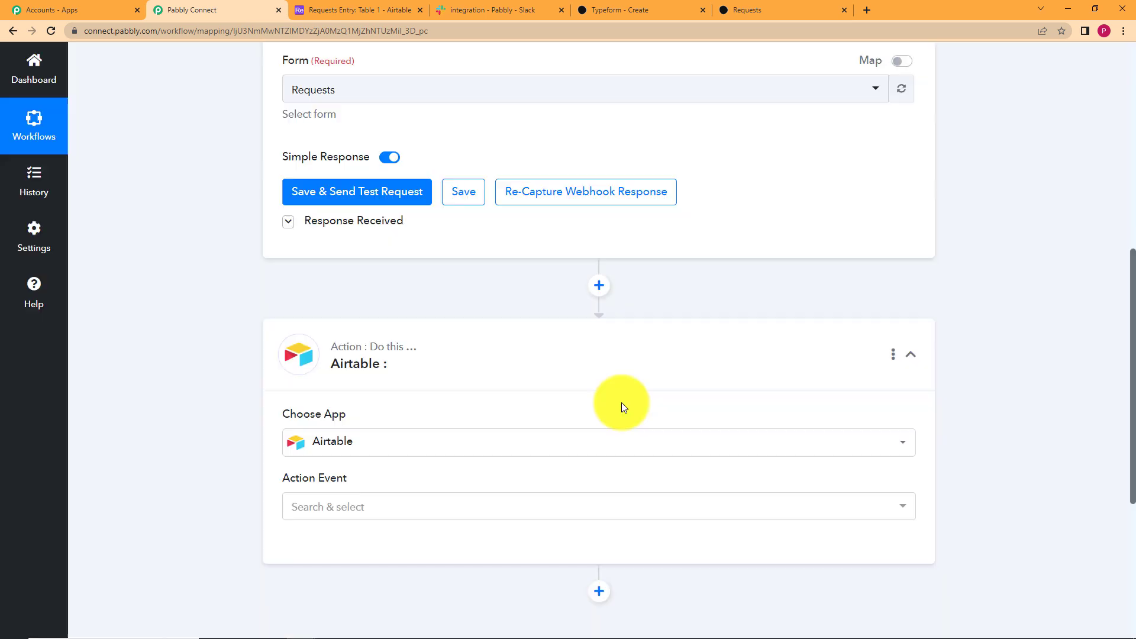
pyautogui.click(509, 500)
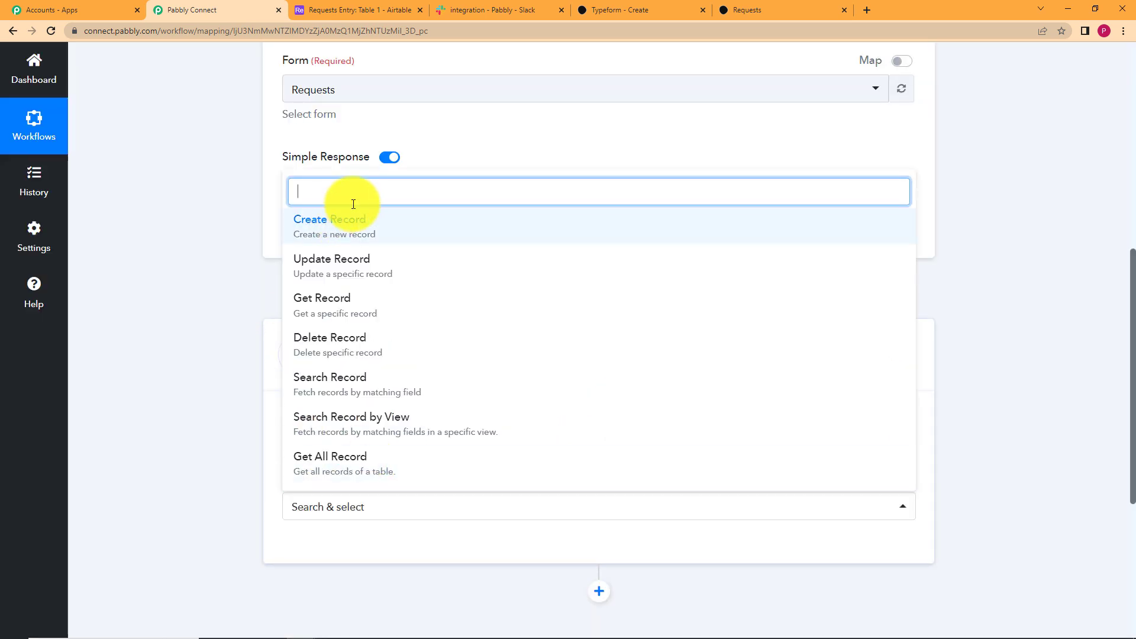
pyautogui.click(359, 242)
pyautogui.scroll(-5, 230, 350)
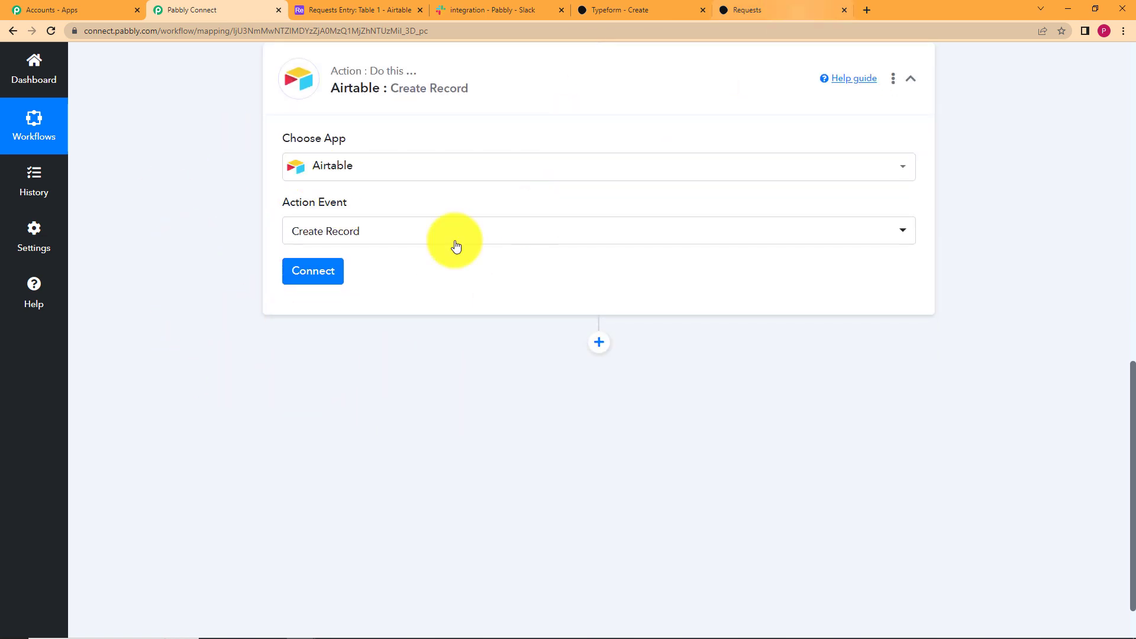
# Step: Switch to Airtable, check the Special Requests workspace, and open its Requests Entry base
pyautogui.hotkey('ctrl', 'Tab')
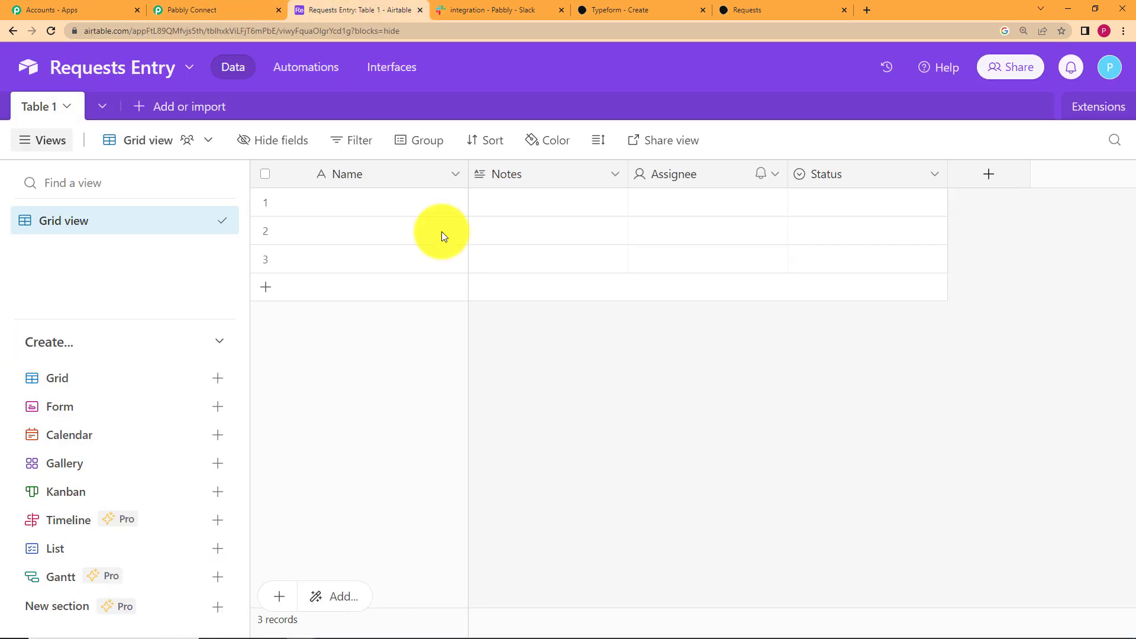
pyautogui.click(215, 11)
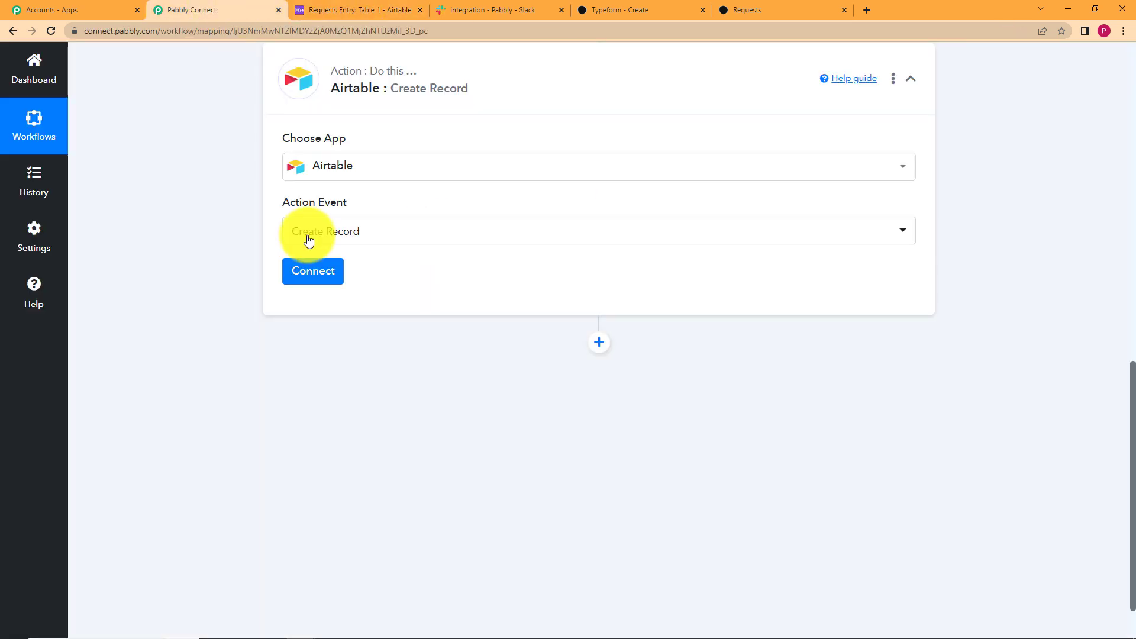
pyautogui.click(293, 11)
pyautogui.click(13, 30)
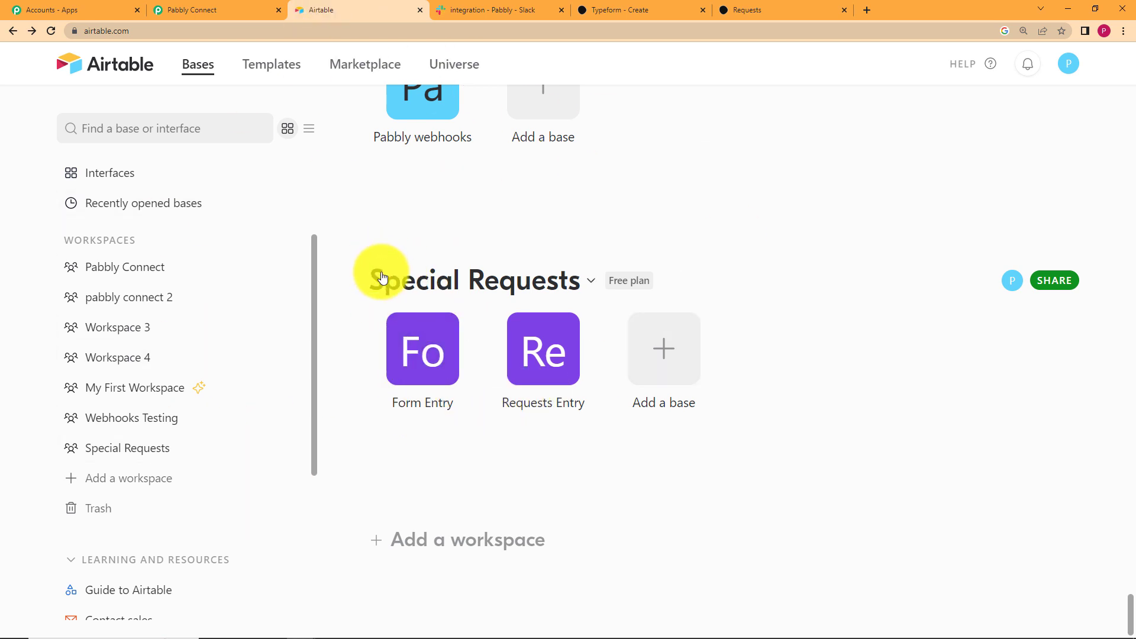
pyautogui.click(544, 362)
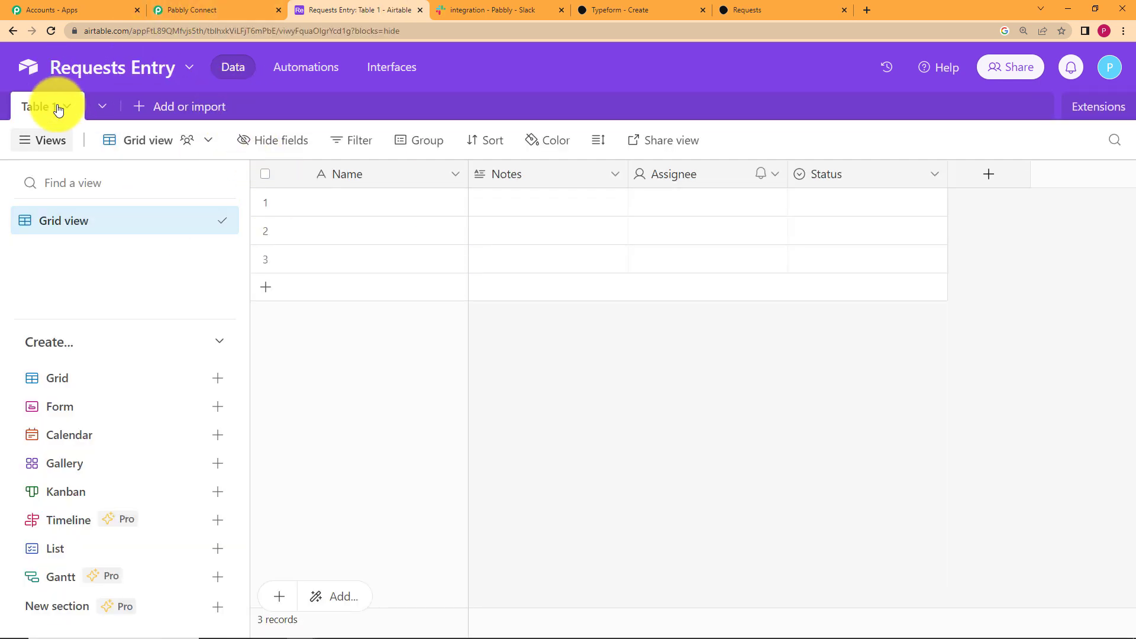
# Step: Return to the Pabbly Connect workflow, start a new Airtable connection and open Airtable's Developer Hub for personal access tokens
pyautogui.click(201, 9)
pyautogui.click(330, 272)
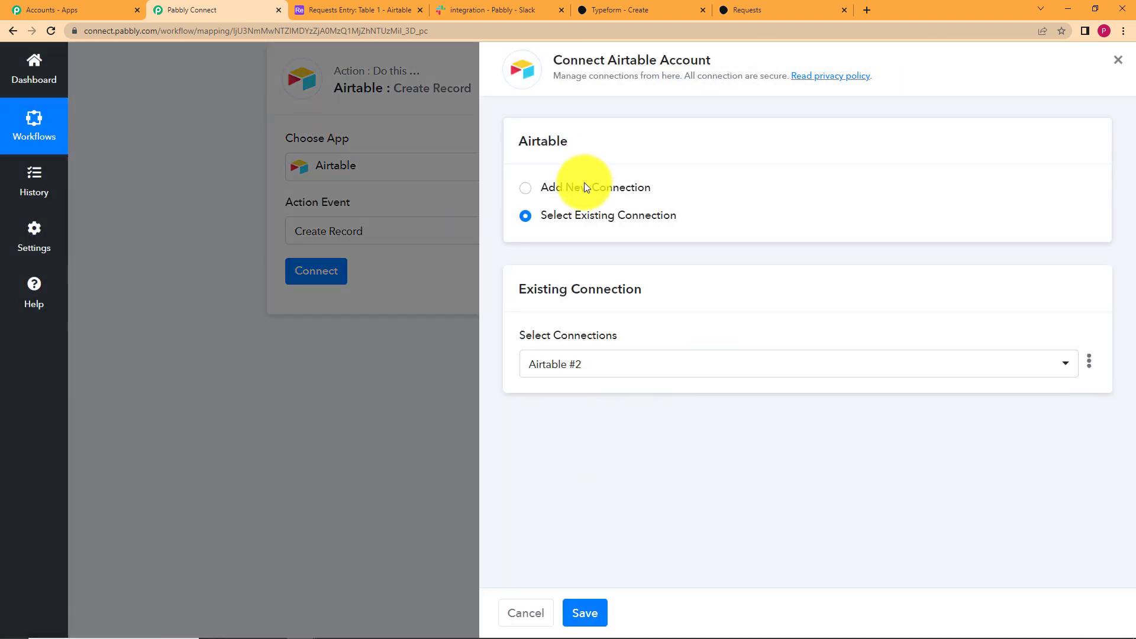
pyautogui.click(585, 183)
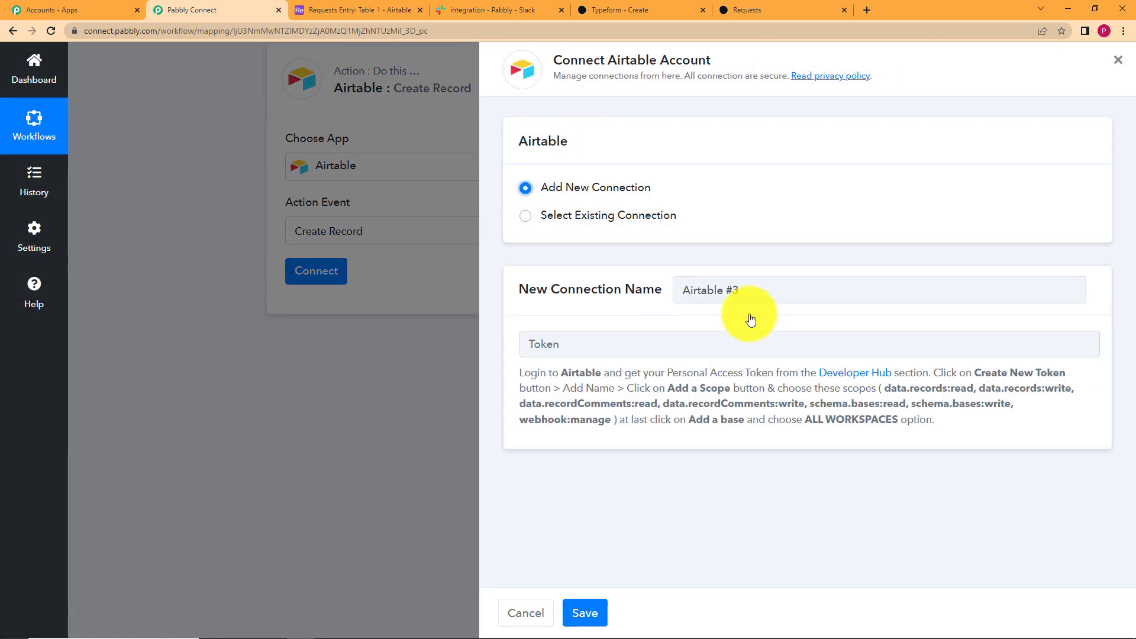
pyautogui.click(551, 334)
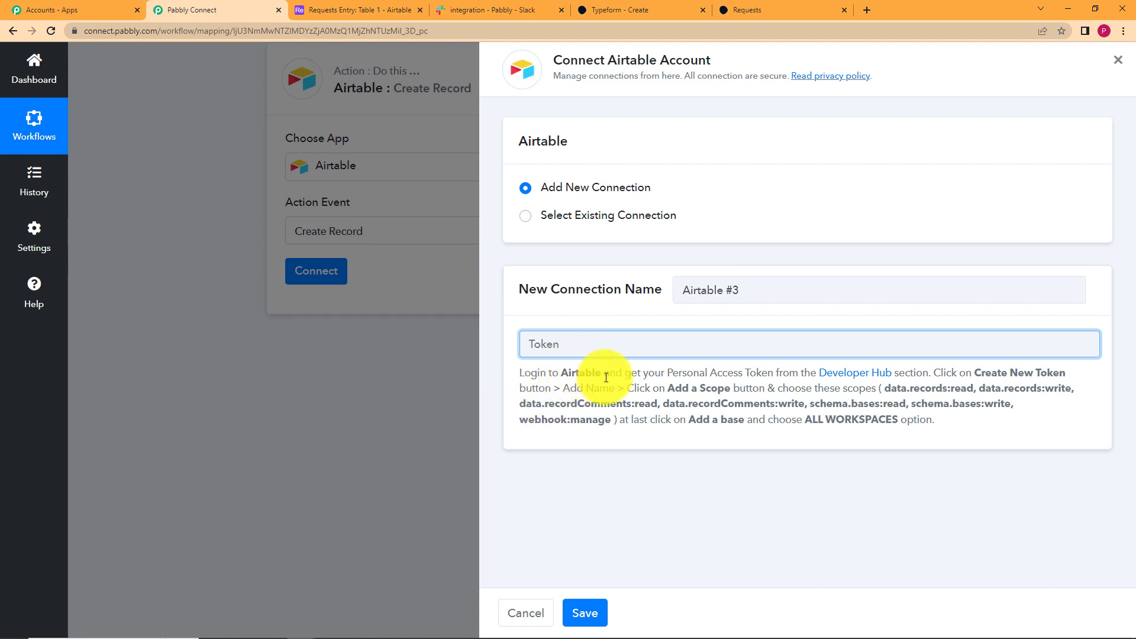
pyautogui.click(835, 374)
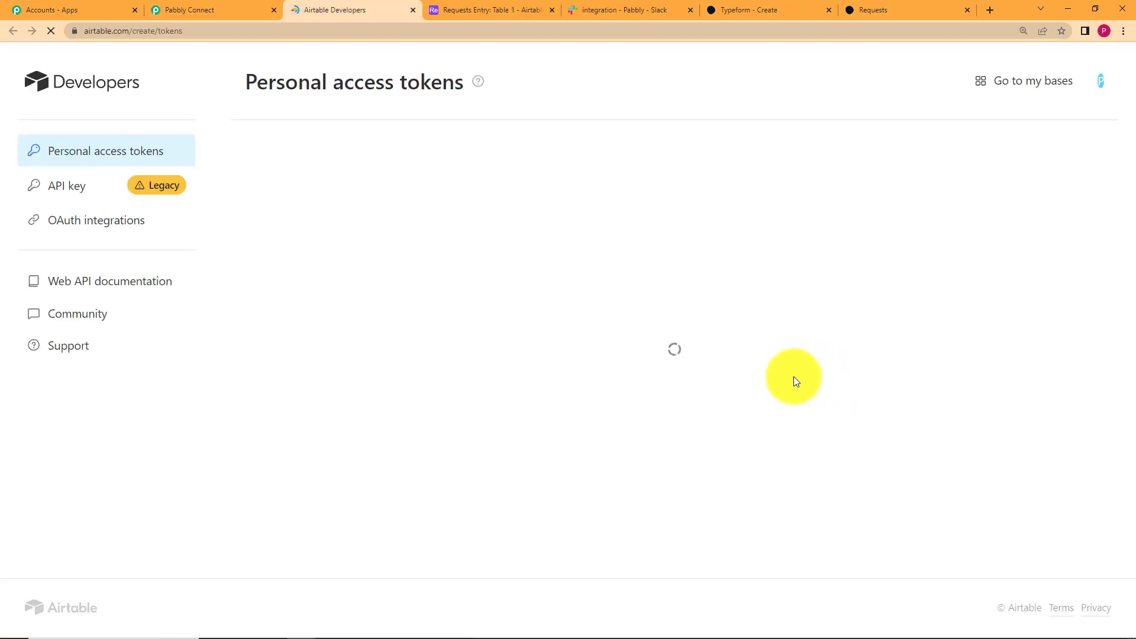
# Step: Start a new personal access token named Requests and check the required scopes in Pabbly Connect's connection instructions
pyautogui.click(1073, 164)
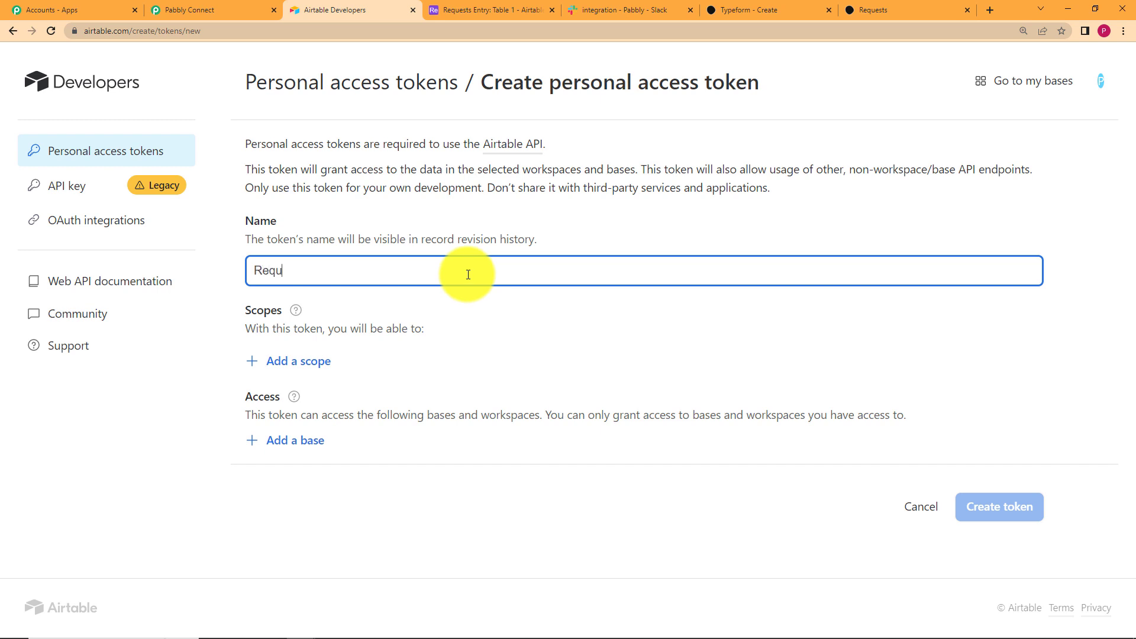
pyautogui.click(314, 363)
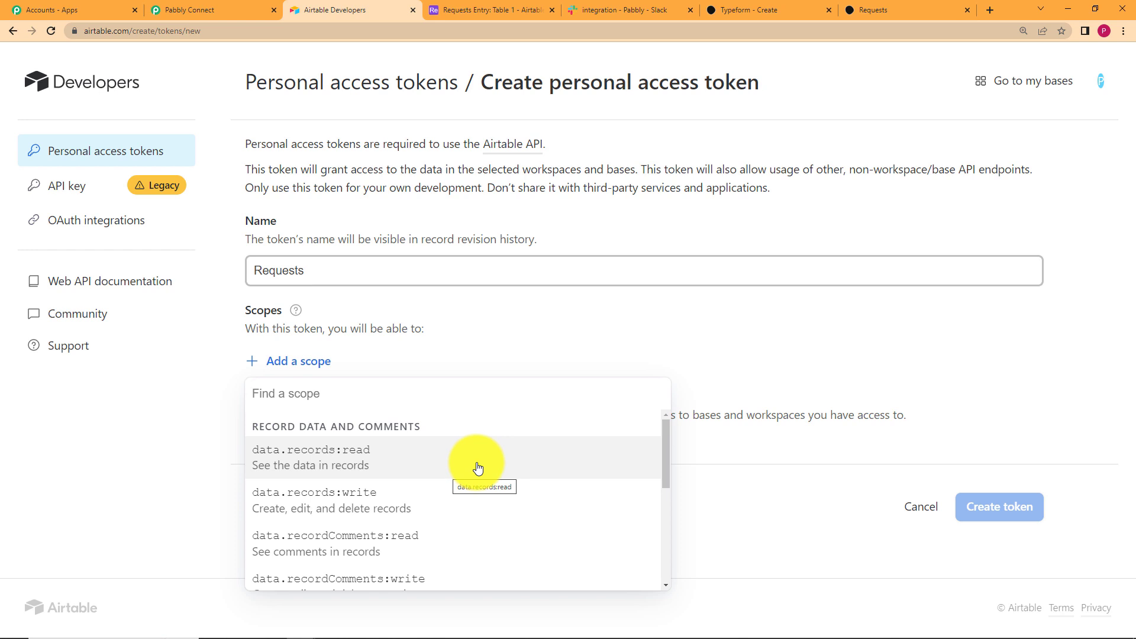
pyautogui.click(201, 10)
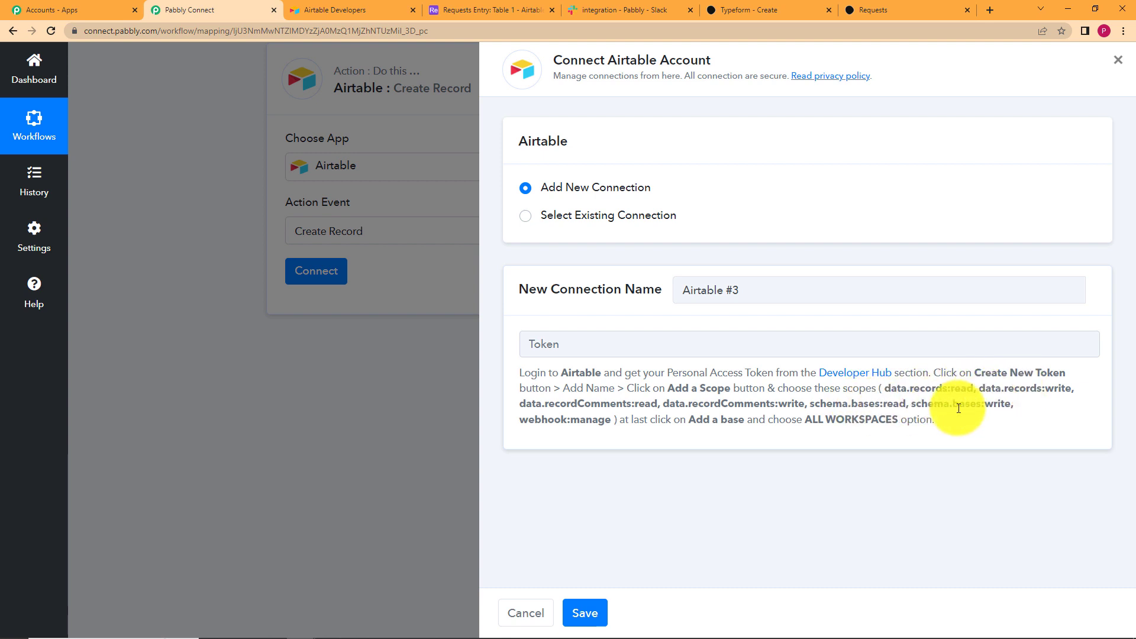
pyautogui.click(354, 12)
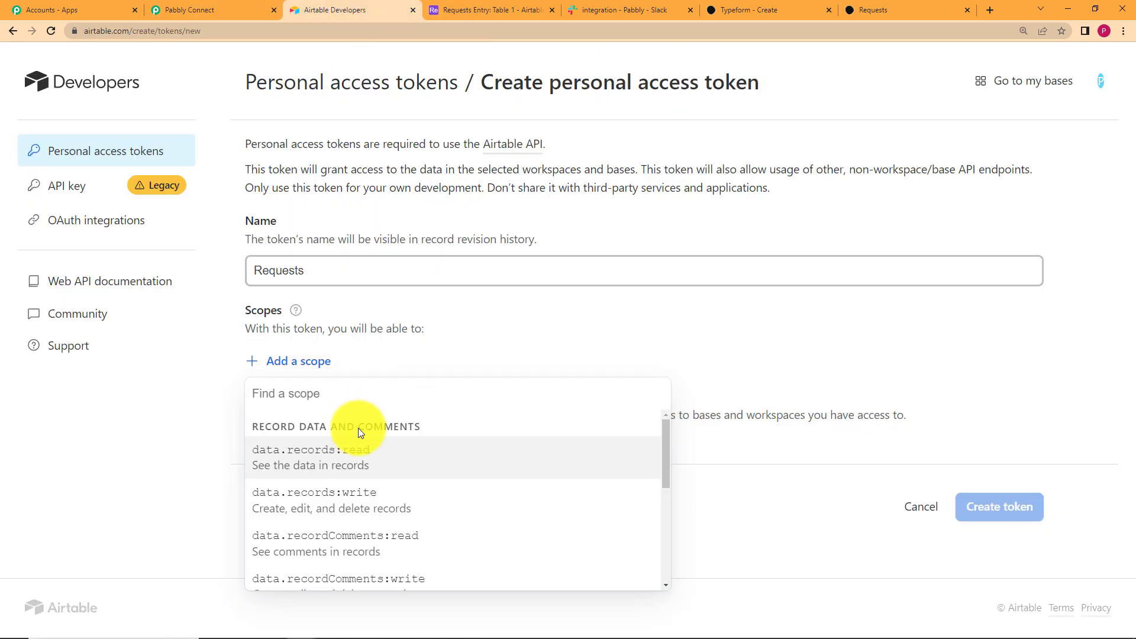
# Step: Add the scopes data.records:read, data.records:write, data.recordComments:read and data.recordComments:write to the Requests token
pyautogui.click(353, 458)
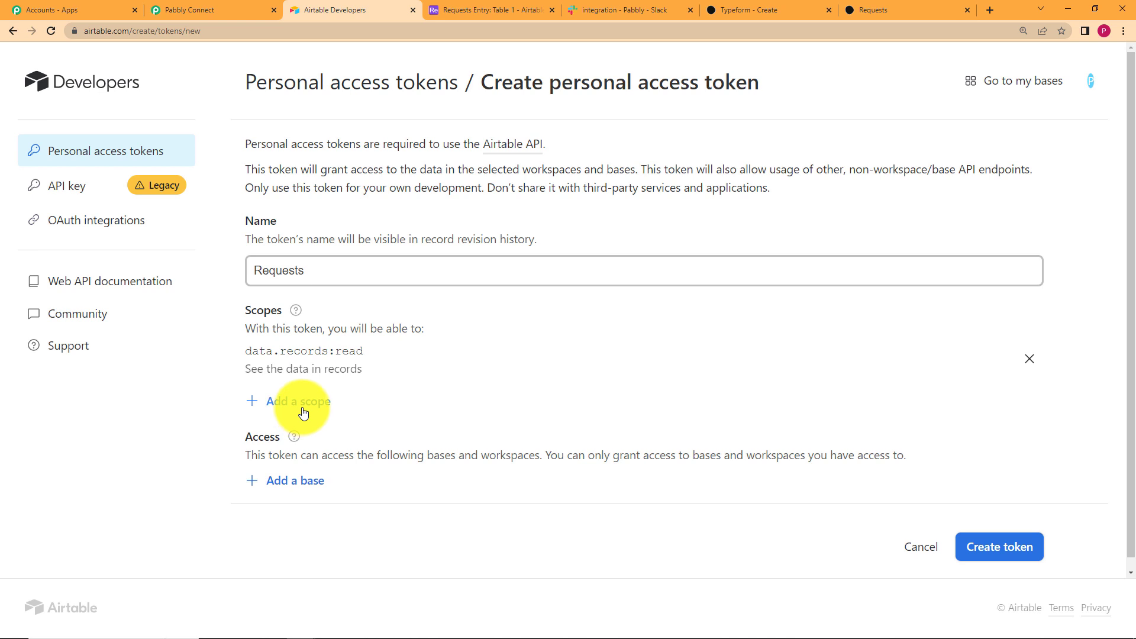
pyautogui.click(304, 412)
pyautogui.click(314, 506)
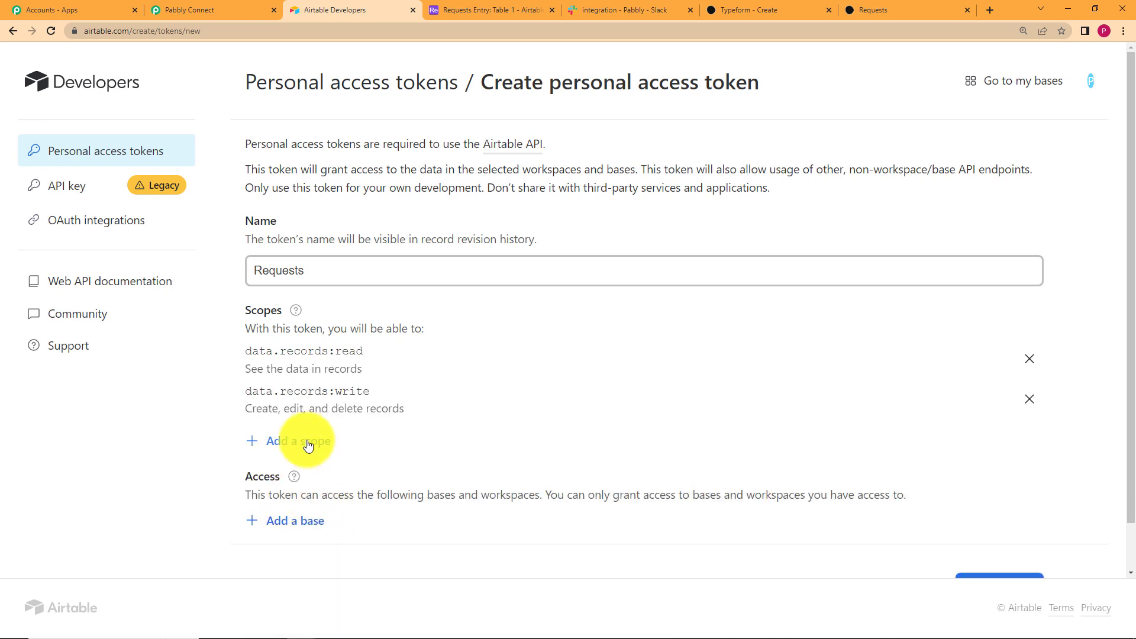
pyautogui.click(308, 445)
pyautogui.click(363, 353)
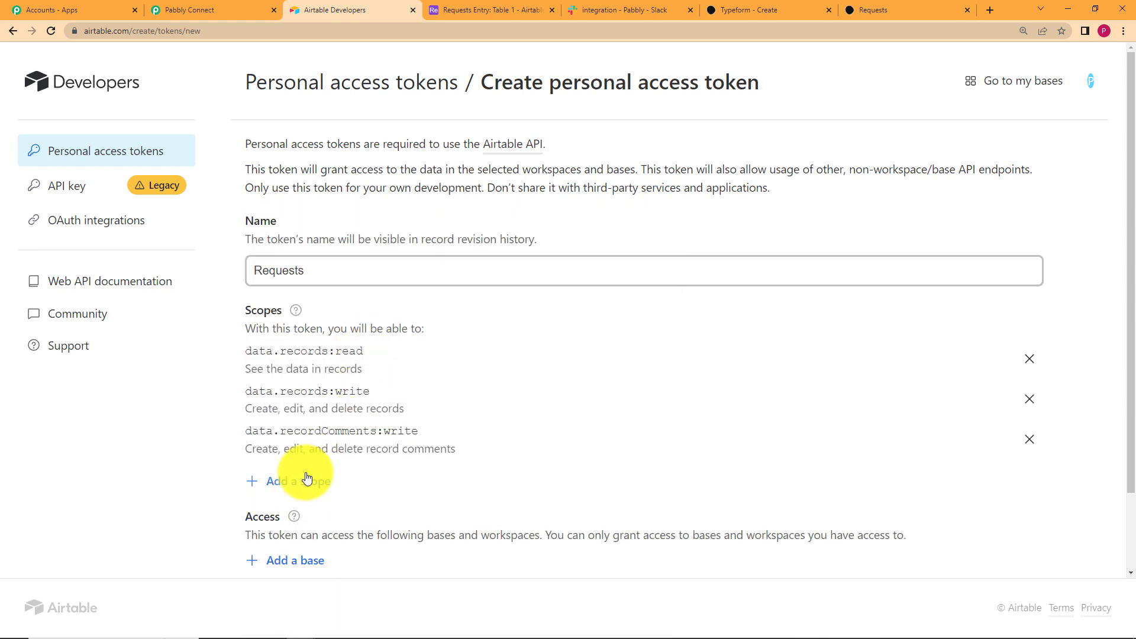
pyautogui.click(306, 478)
pyautogui.click(360, 335)
# Step: Add the base schema scopes schema.bases:read and schema.bases:write to the Requests token
pyautogui.click(305, 521)
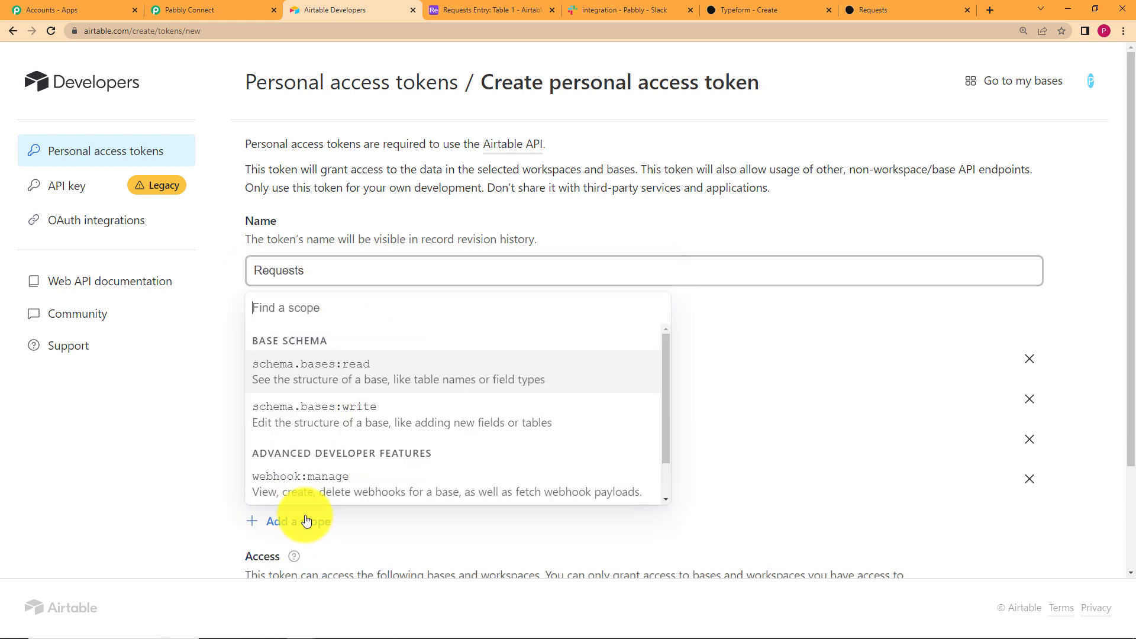
pyautogui.click(372, 371)
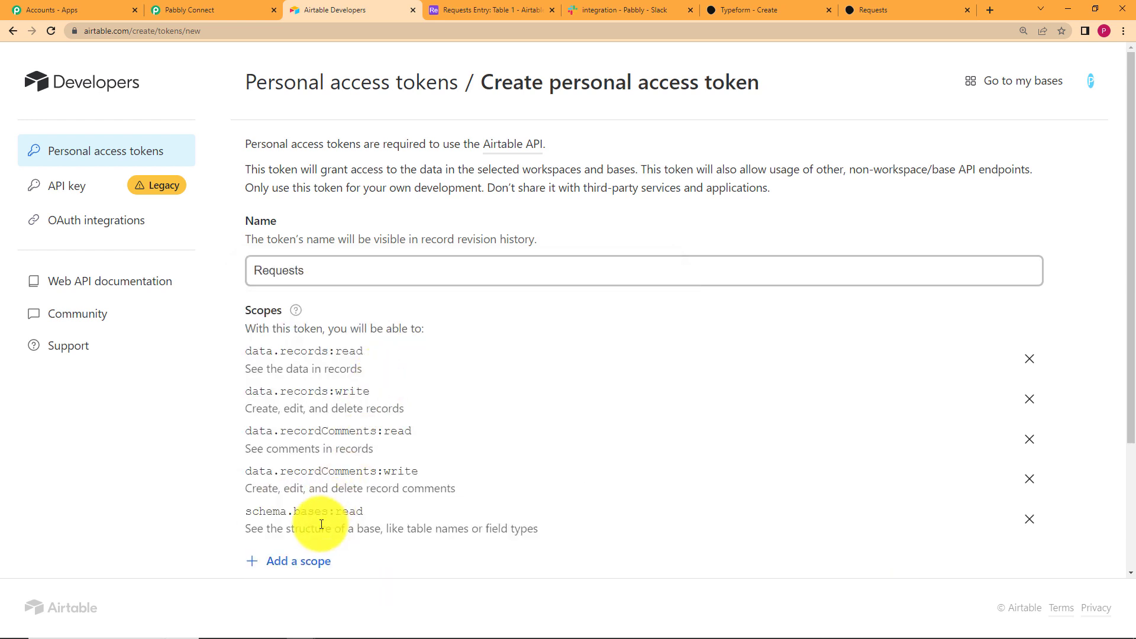
pyautogui.click(313, 567)
pyautogui.click(367, 432)
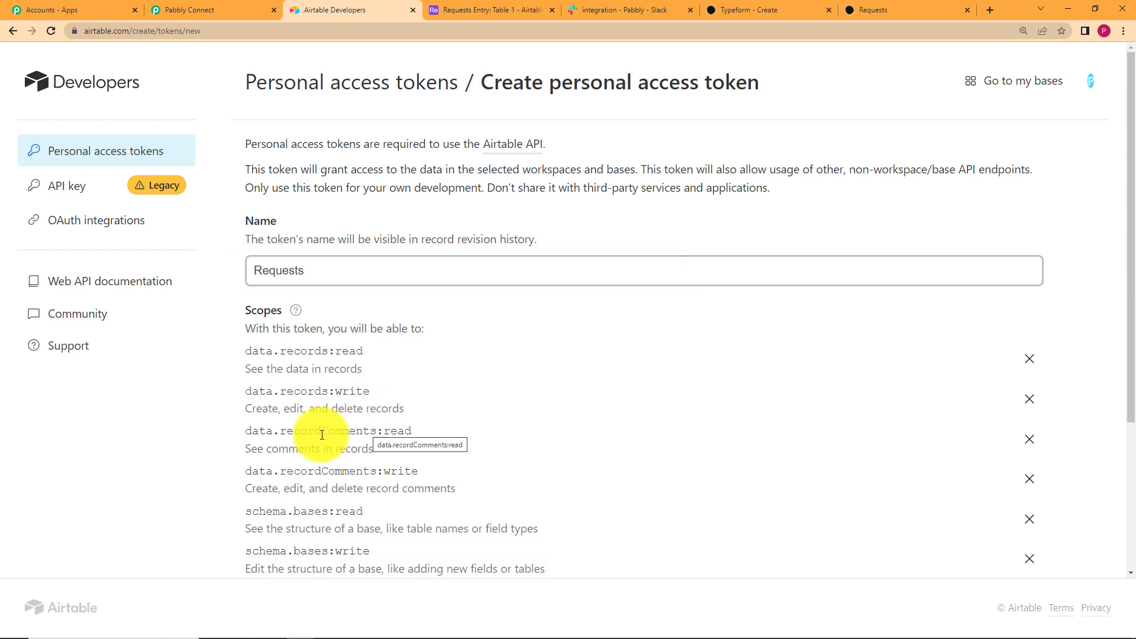
# Step: Grant the token access to all current and future bases in all current and future workspaces, and create it
pyautogui.scroll(-3, 237, 431)
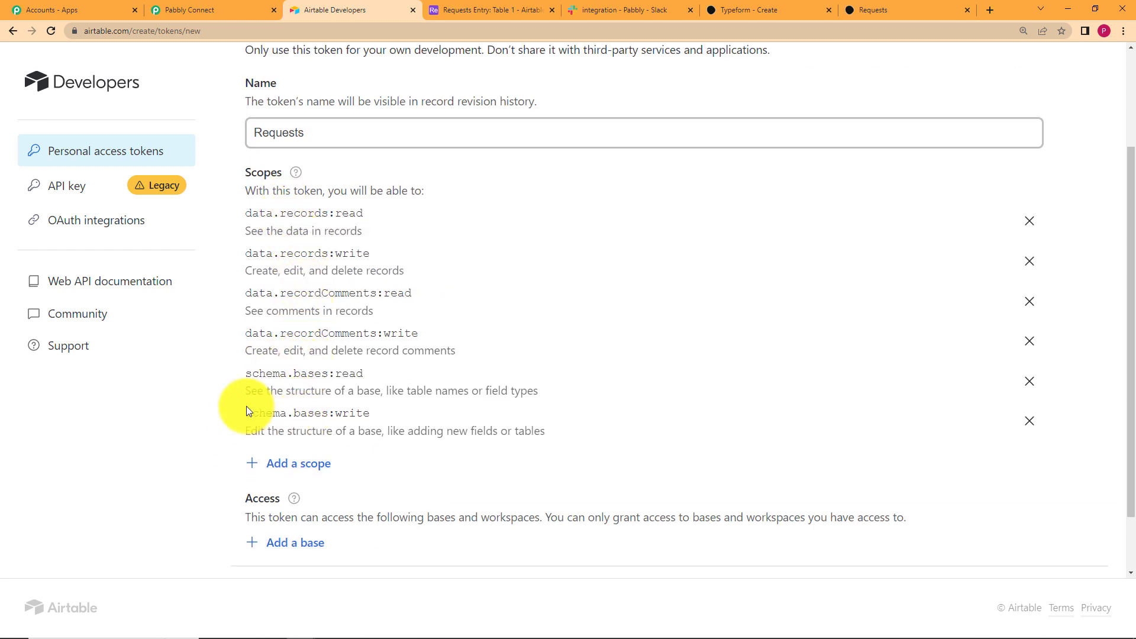
pyautogui.scroll(-2, 246, 406)
pyautogui.click(275, 470)
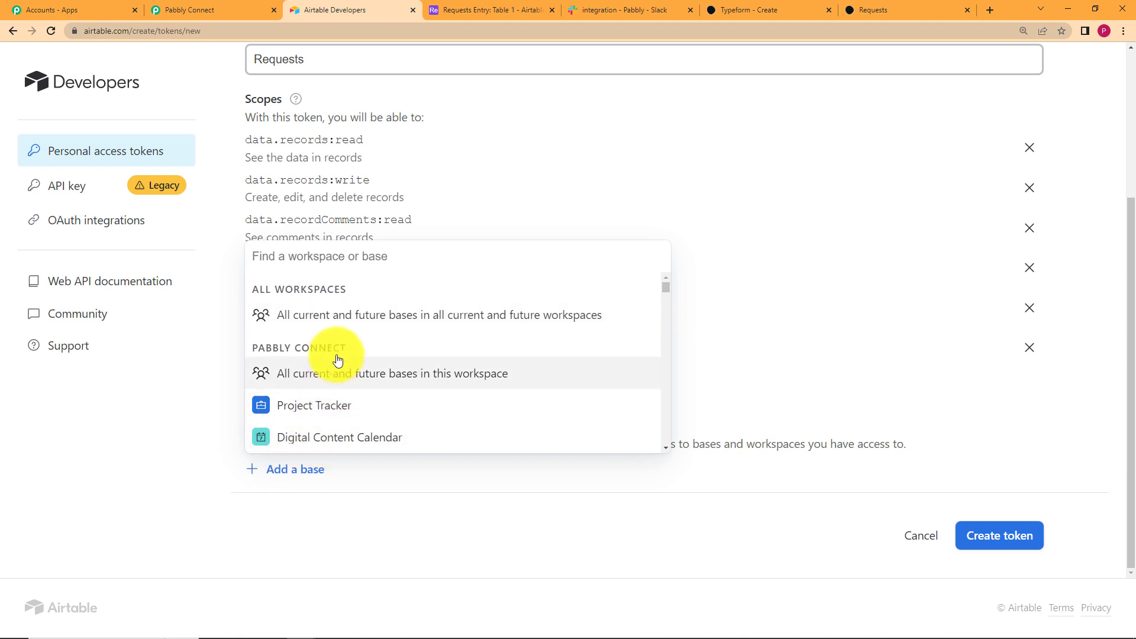
pyautogui.click(370, 322)
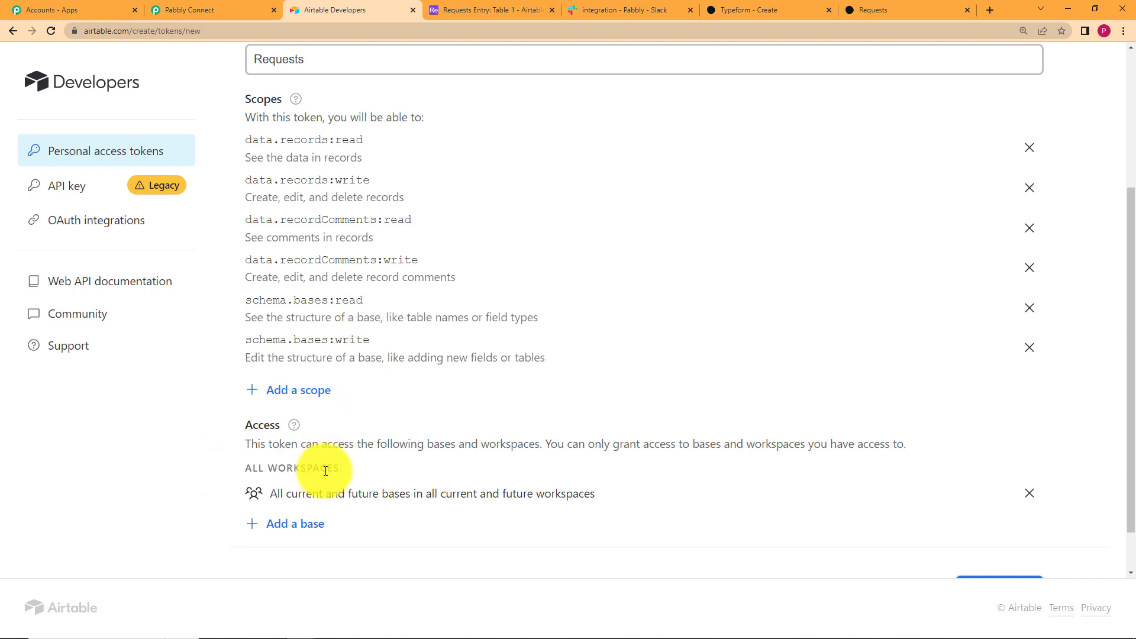
pyautogui.scroll(-1, 322, 470)
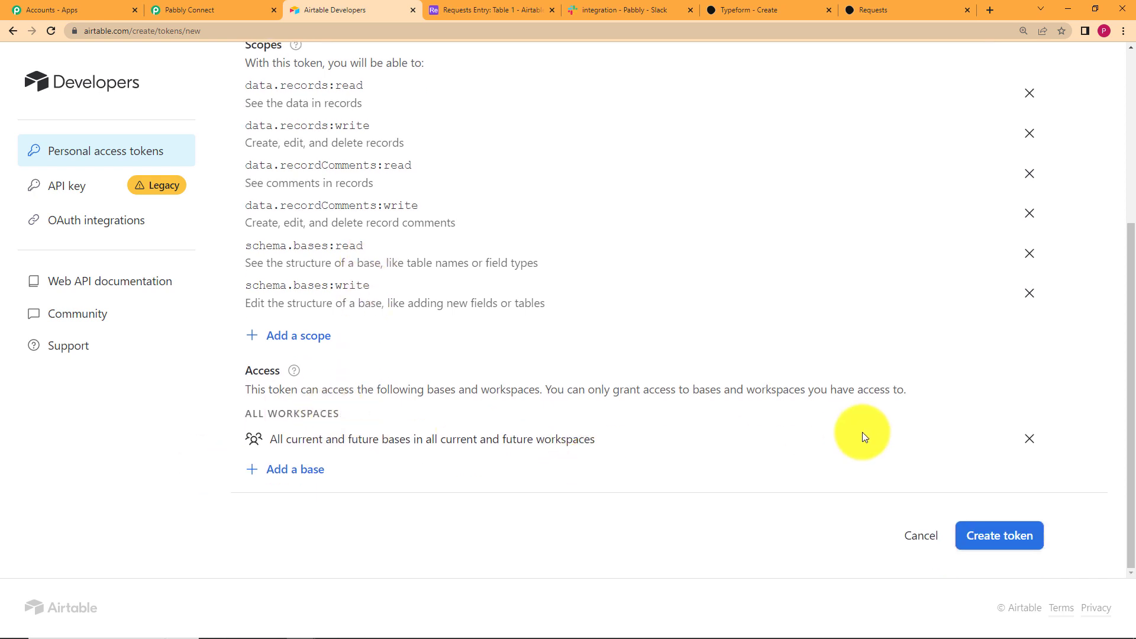
pyautogui.click(1009, 540)
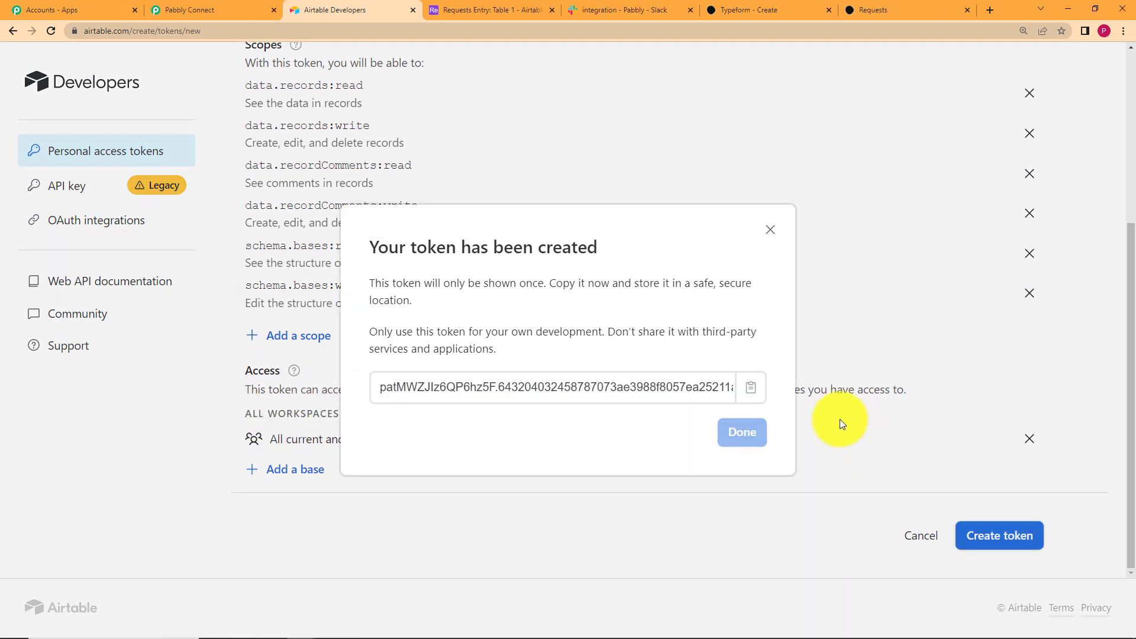
# Step: Copy the new personal access token, paste it into the Token field of the Pabbly Connect Airtable connection and save the connection
pyautogui.click(764, 400)
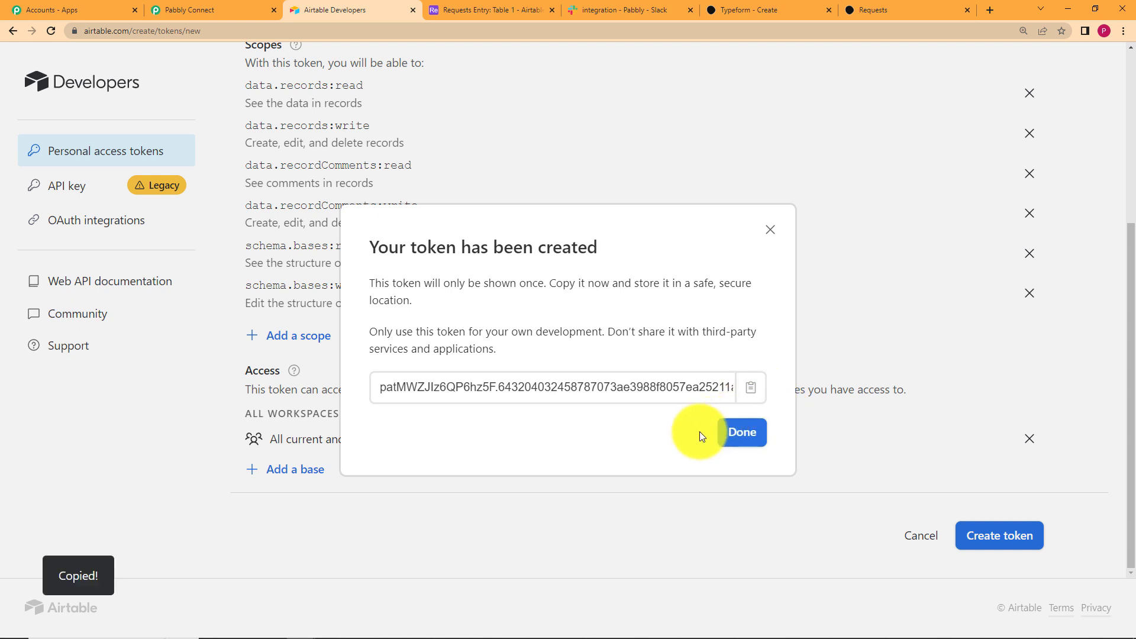
pyautogui.click(737, 434)
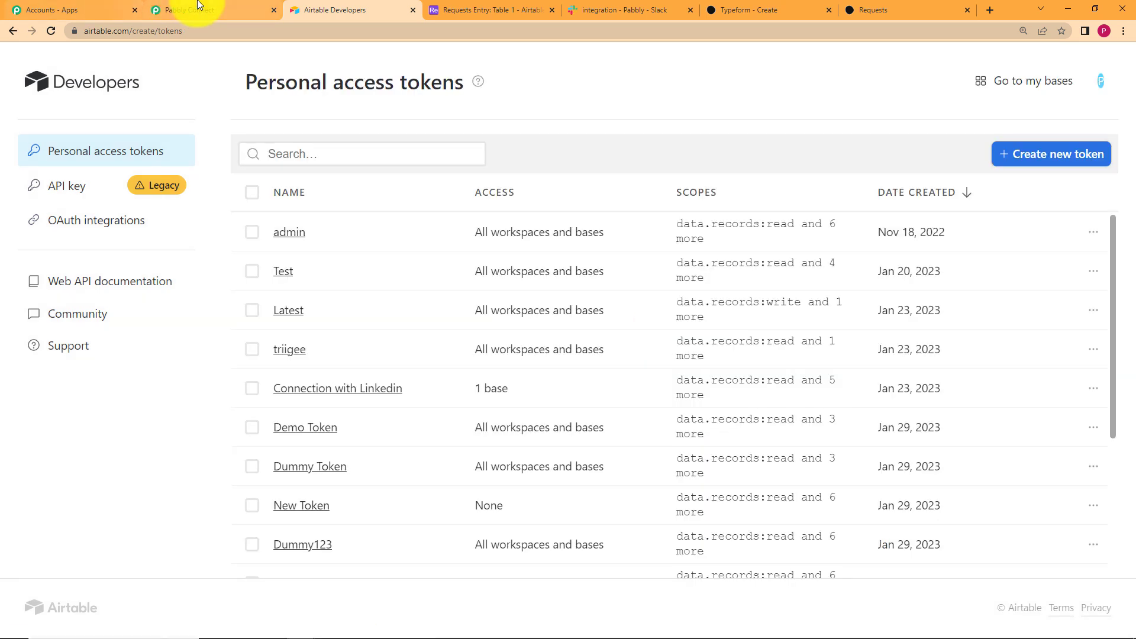
pyautogui.click(155, 10)
pyautogui.click(597, 350)
pyautogui.hotkey('ctrl', 'v')
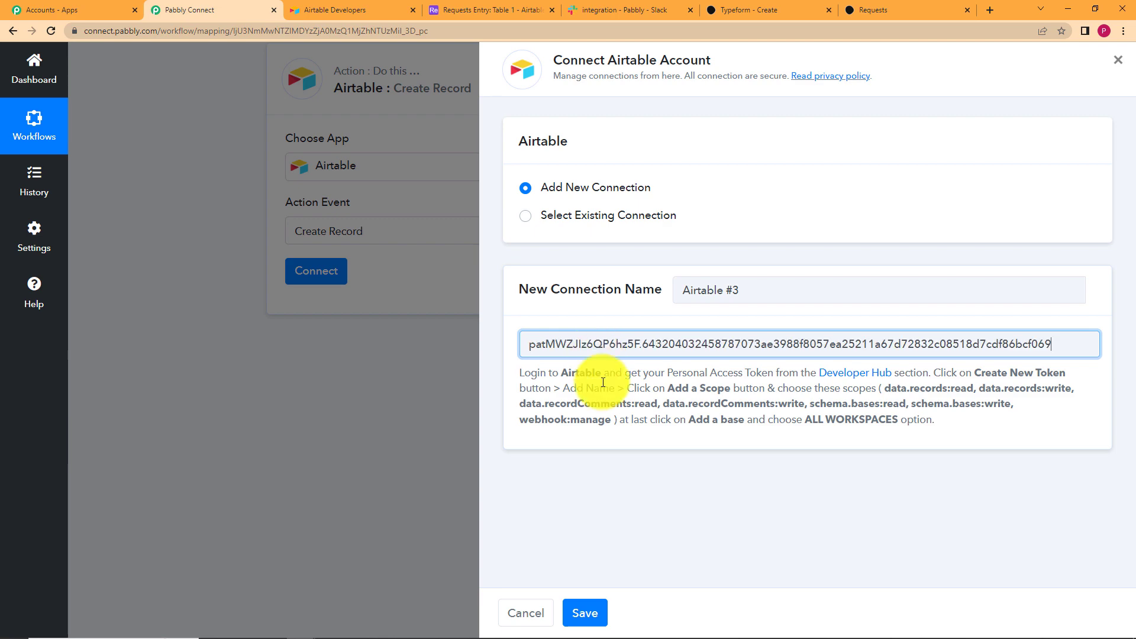
pyautogui.click(585, 614)
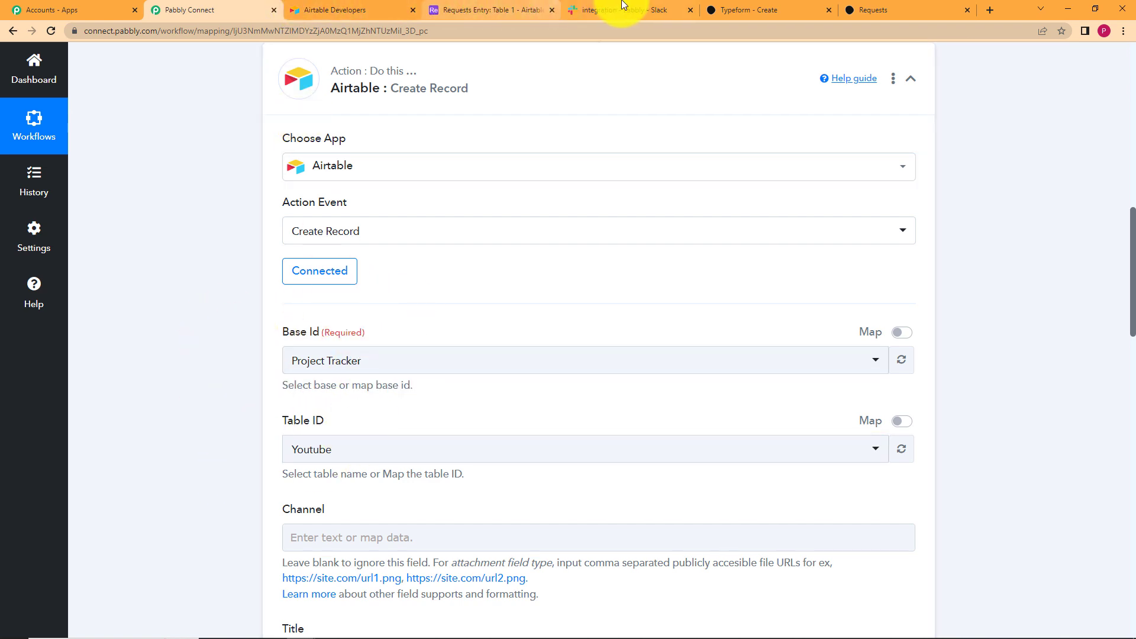
# Step: Close the Airtable Developers page and return to the Pabbly Connect workflow
pyautogui.click(527, 9)
pyautogui.click(314, 8)
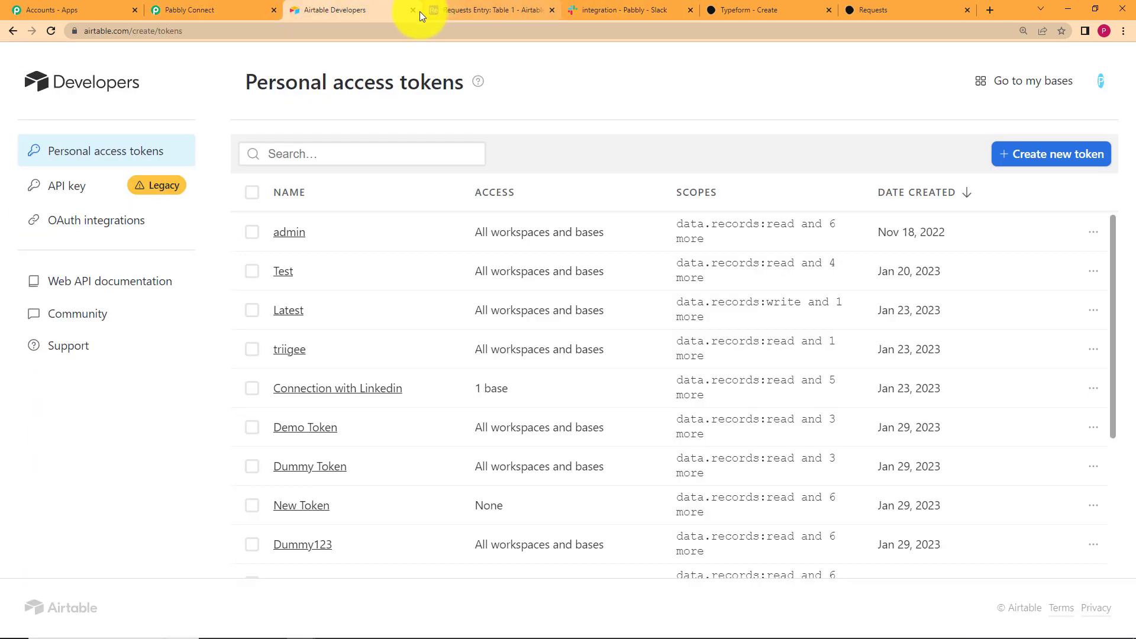
pyautogui.click(414, 10)
pyautogui.click(245, 7)
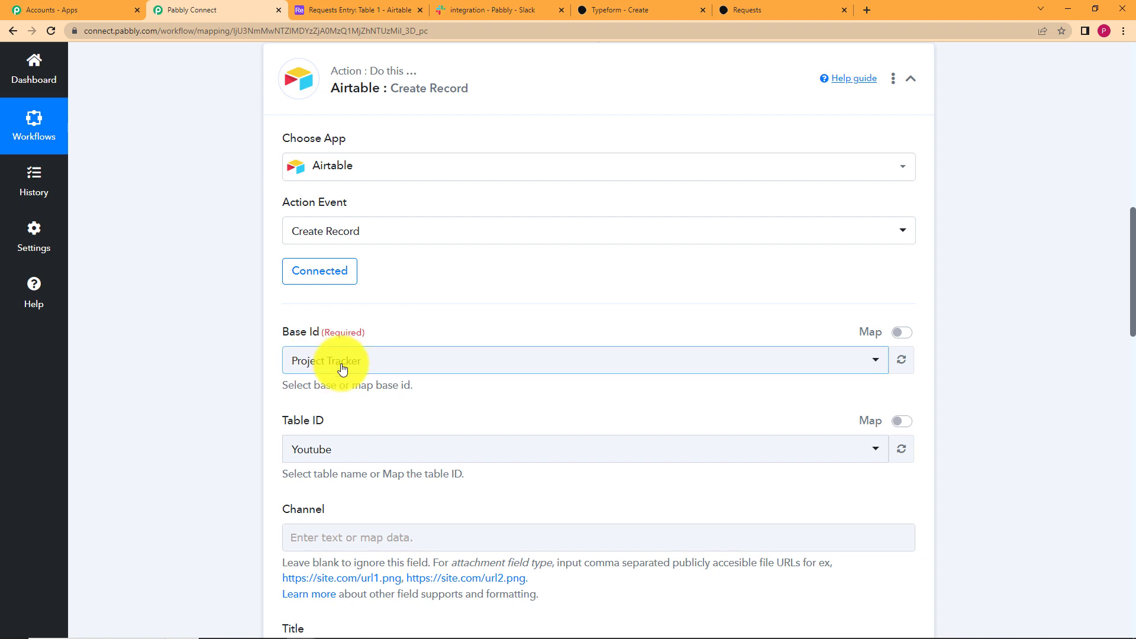
# Step: Check the base name in Airtable and set the Create Record action's Base Id to Requests Entry
pyautogui.click(343, 10)
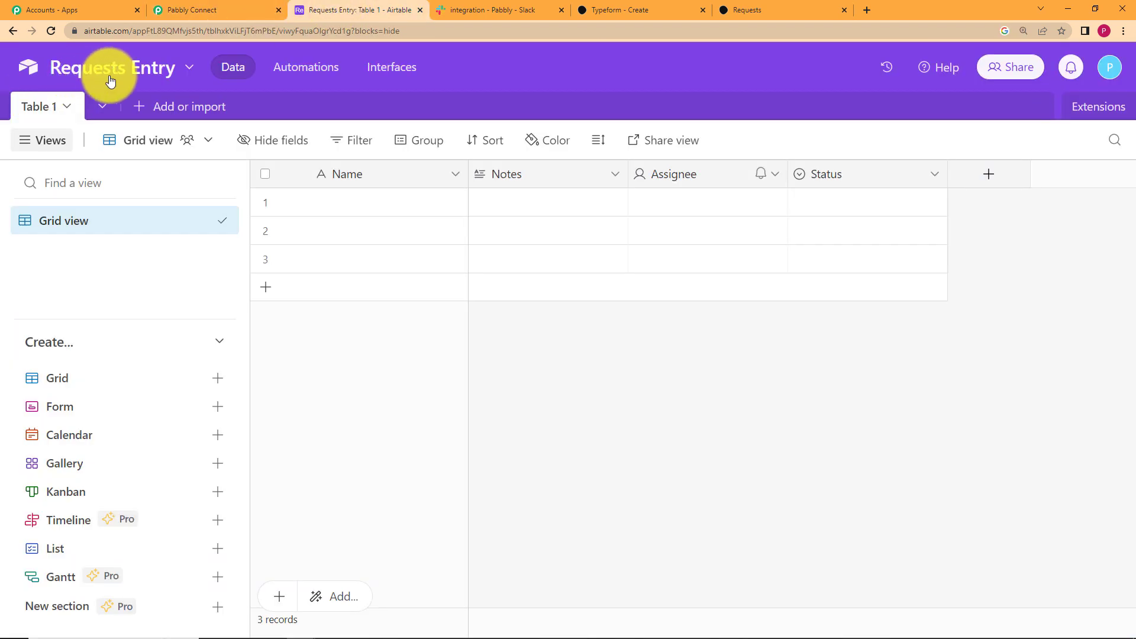
pyautogui.click(230, 9)
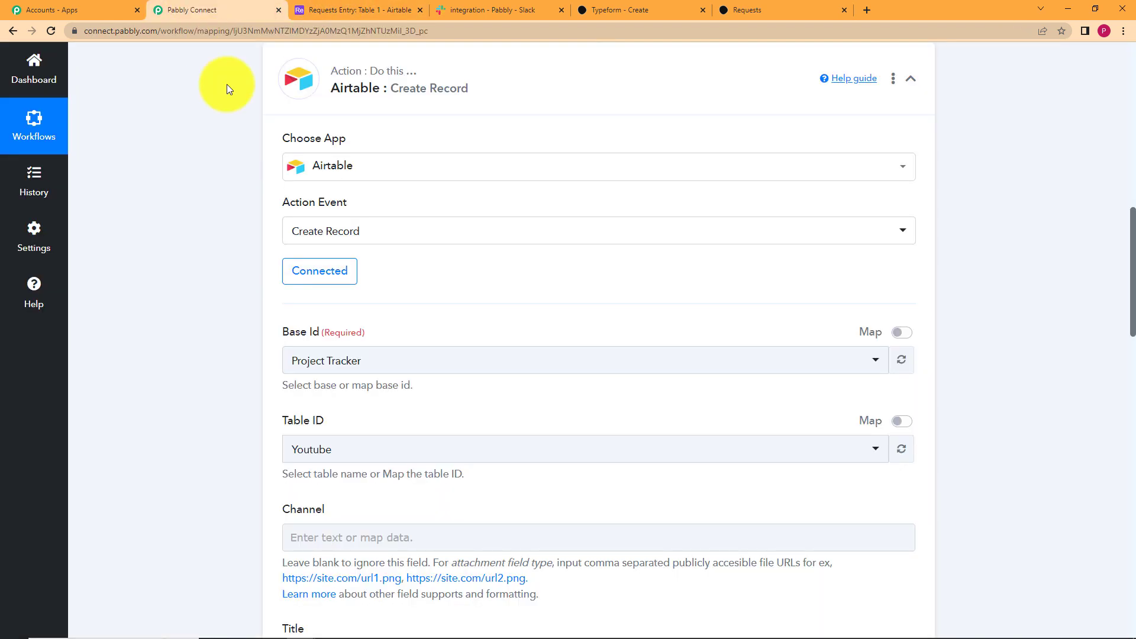
pyautogui.click(326, 364)
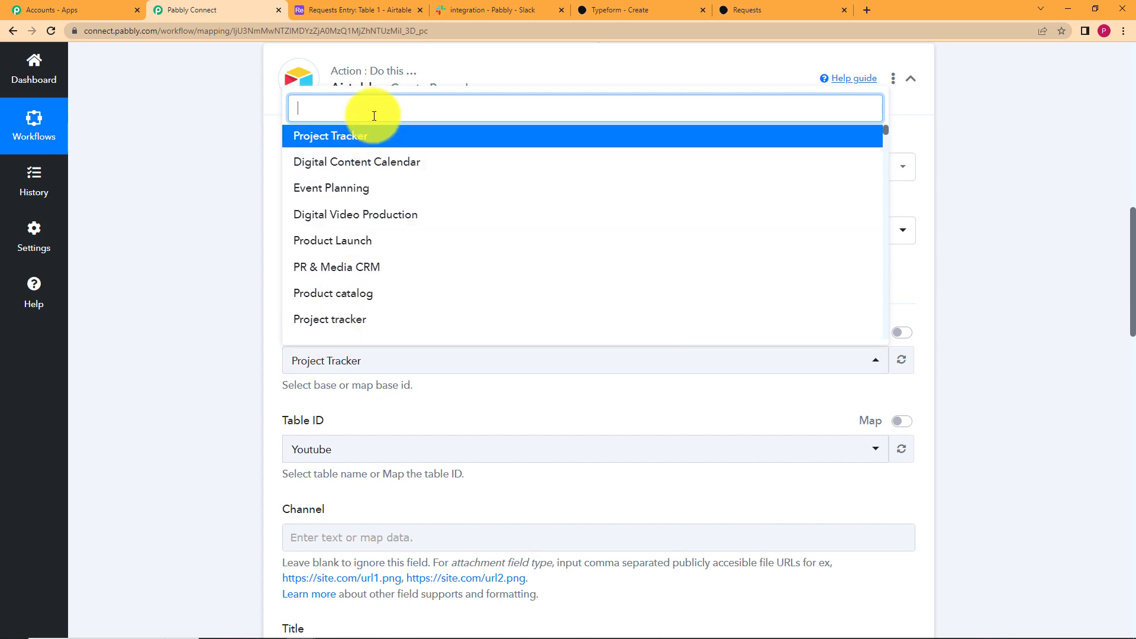
pyautogui.write('re')
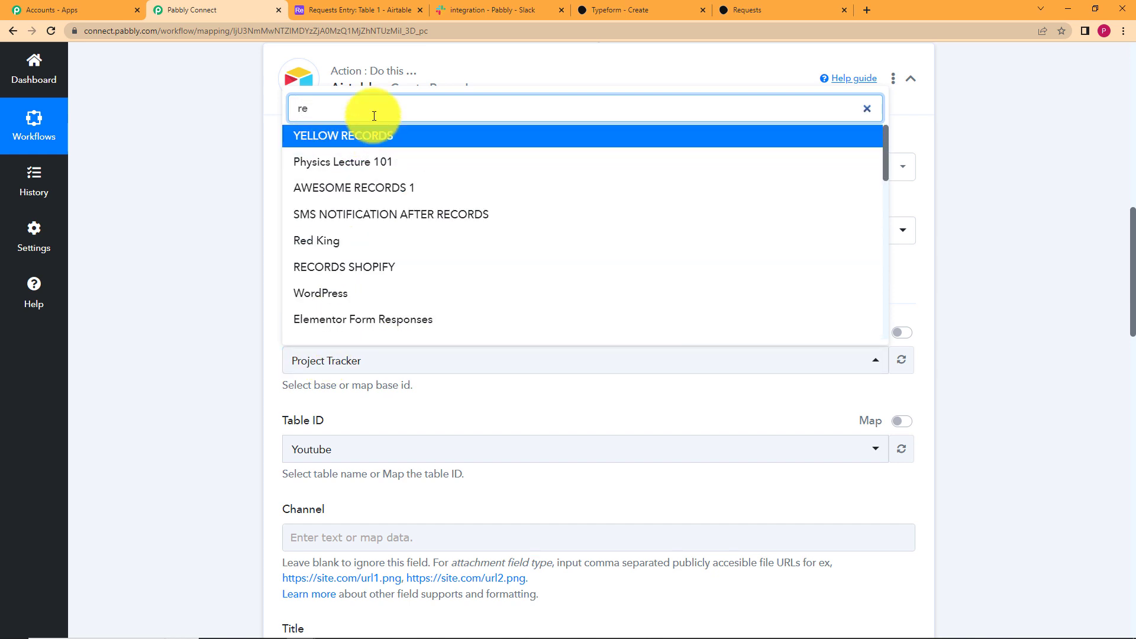
pyautogui.write('qu')
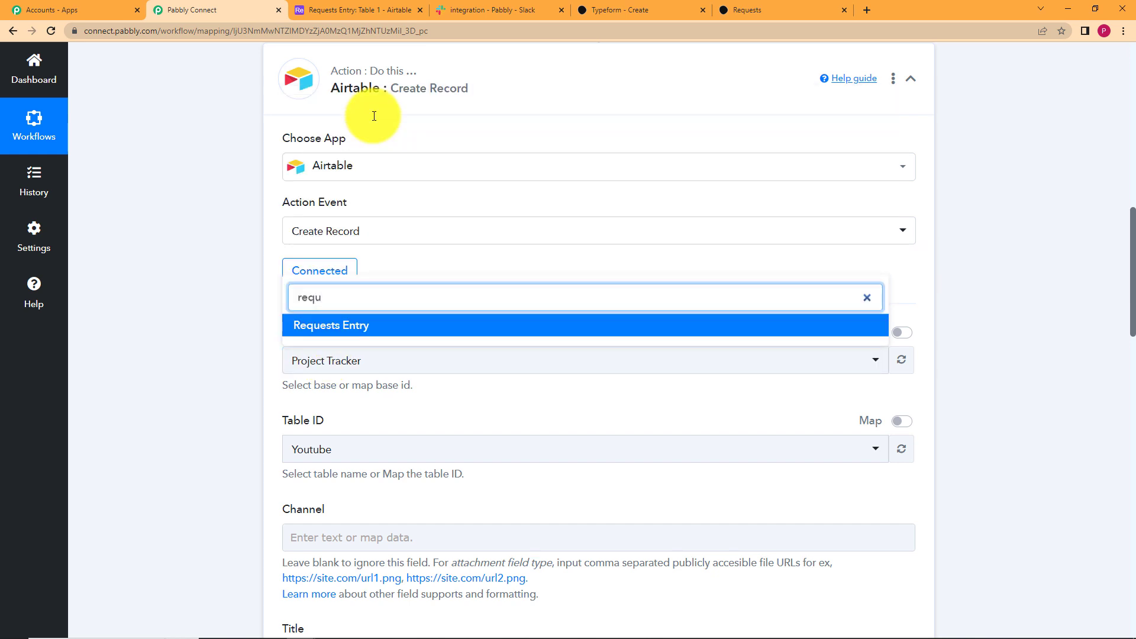
pyautogui.click(367, 325)
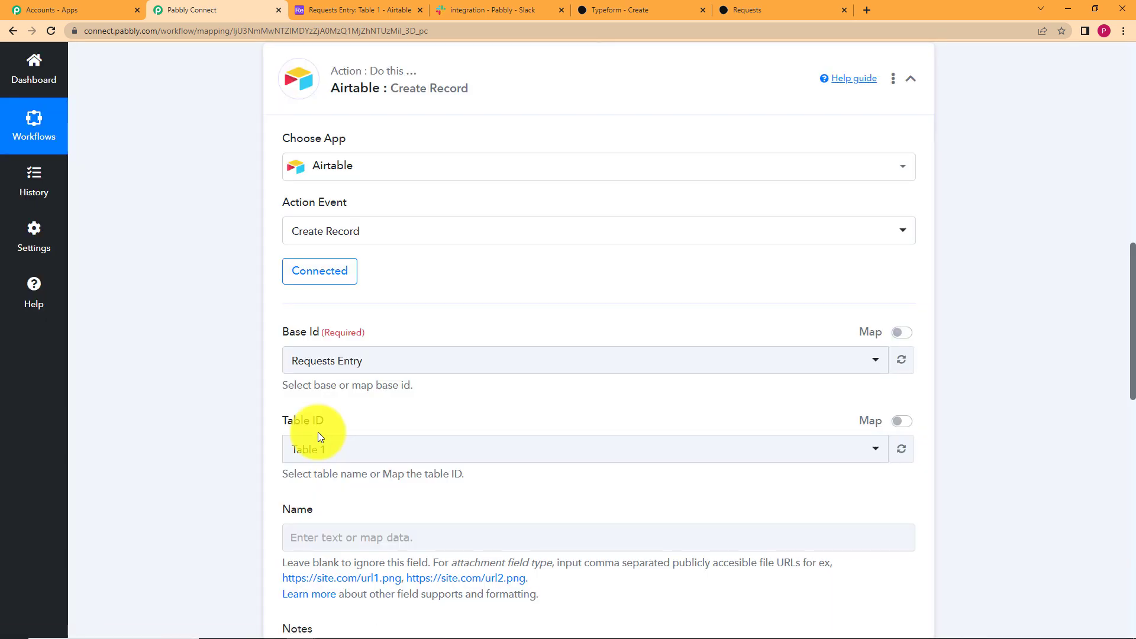
# Step: Set the action's Table ID to Table 1, compare it with the Airtable base and review the record fields available for mapping
pyautogui.click(363, 448)
pyautogui.click(381, 518)
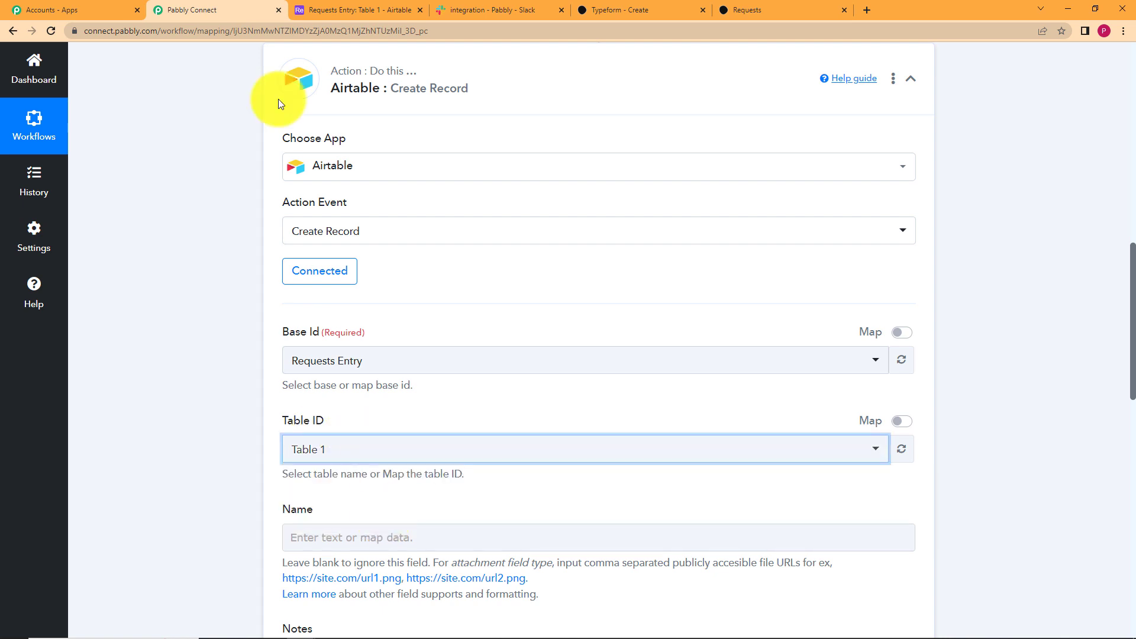
pyautogui.click(313, 9)
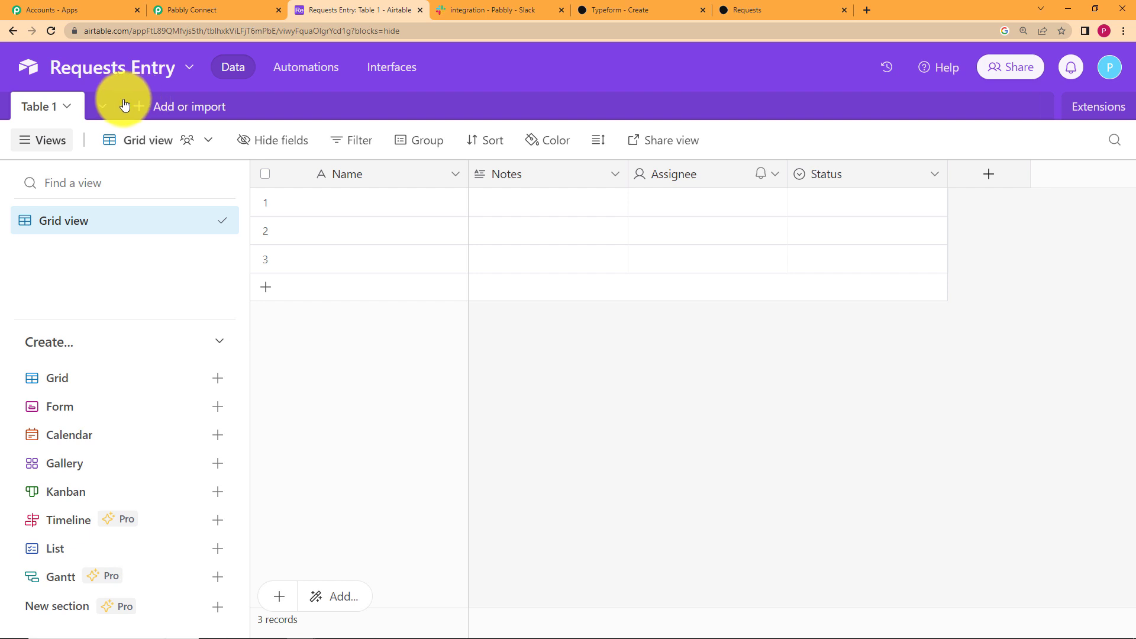
pyautogui.click(207, 4)
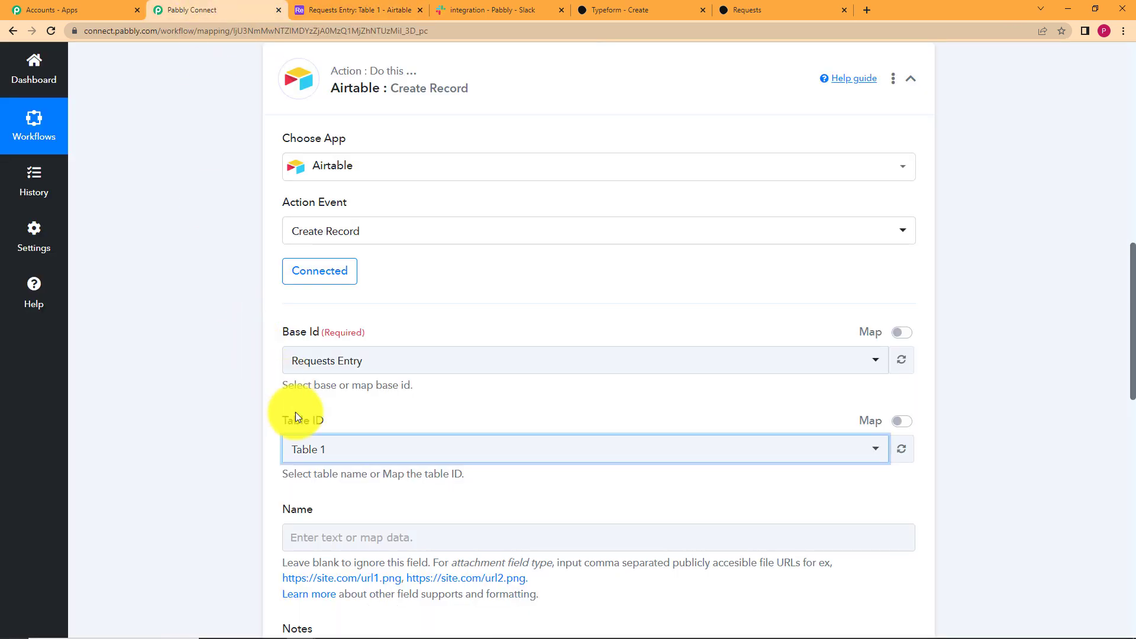
pyautogui.scroll(-5, 195, 417)
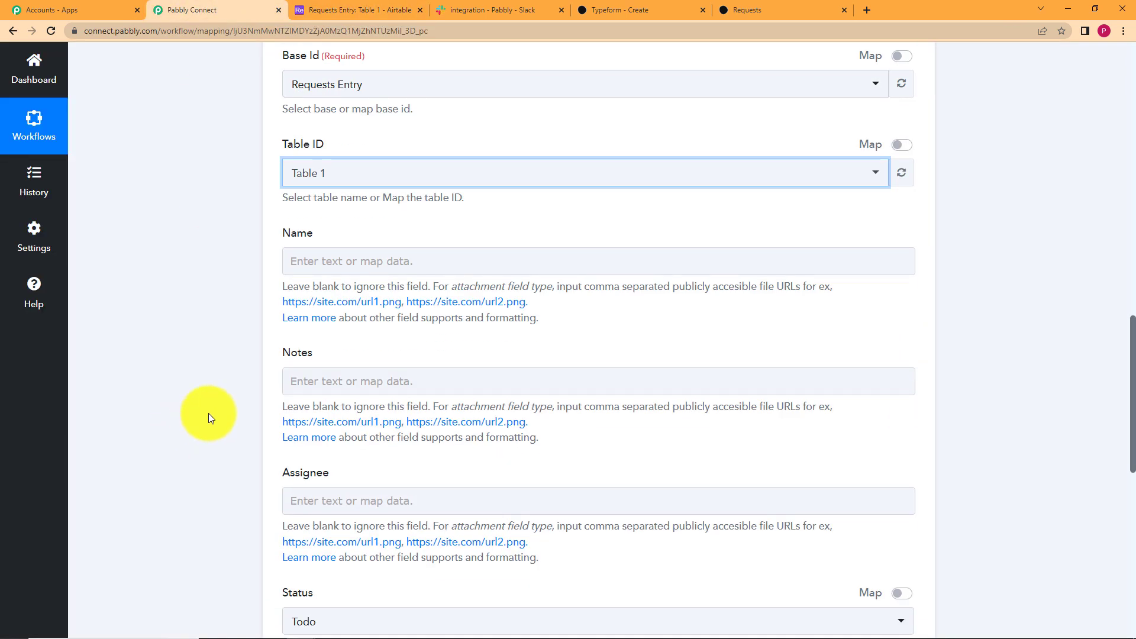
# Step: Compare the Create Record action's Name, Notes, Assignee and Status fields with the columns of Table 1 in Airtable
pyautogui.click(400, 261)
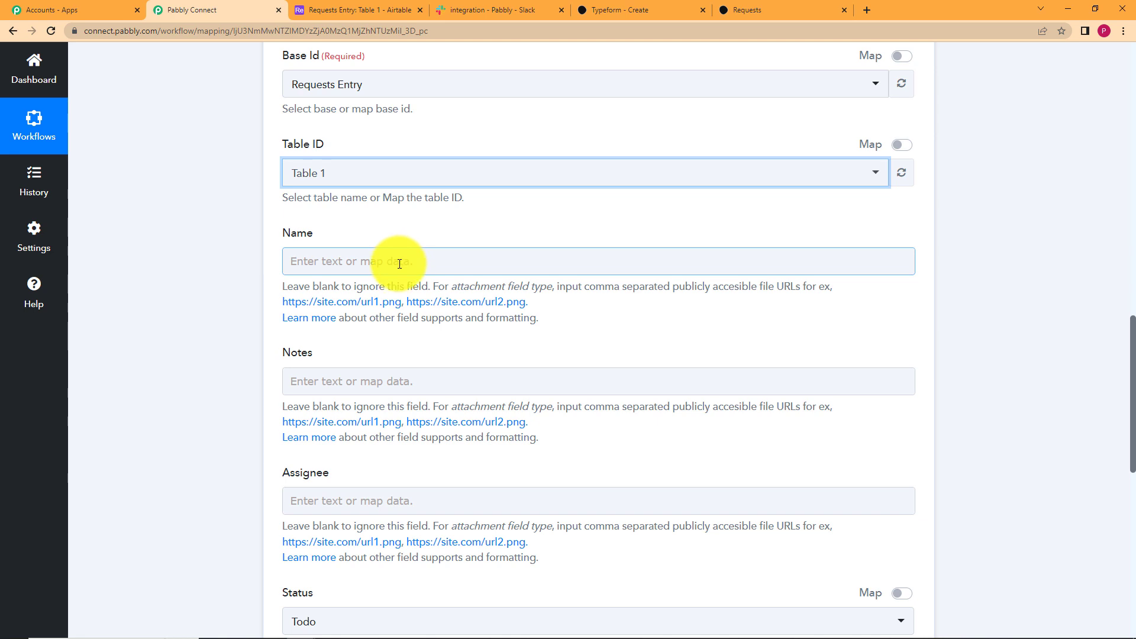
pyautogui.click(372, 501)
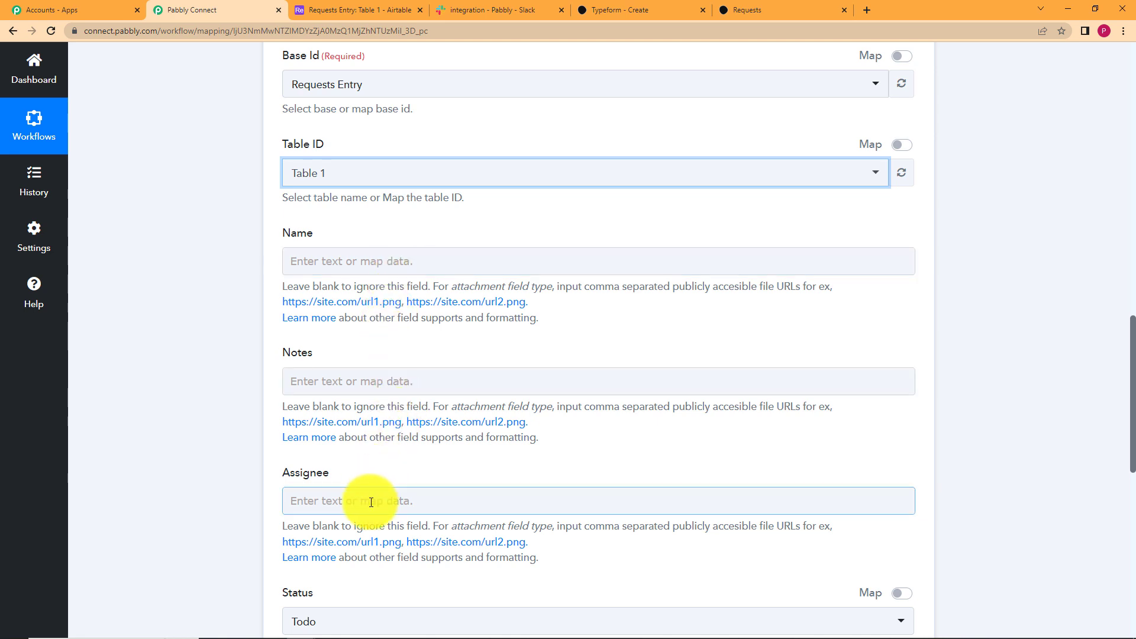
pyautogui.click(367, 10)
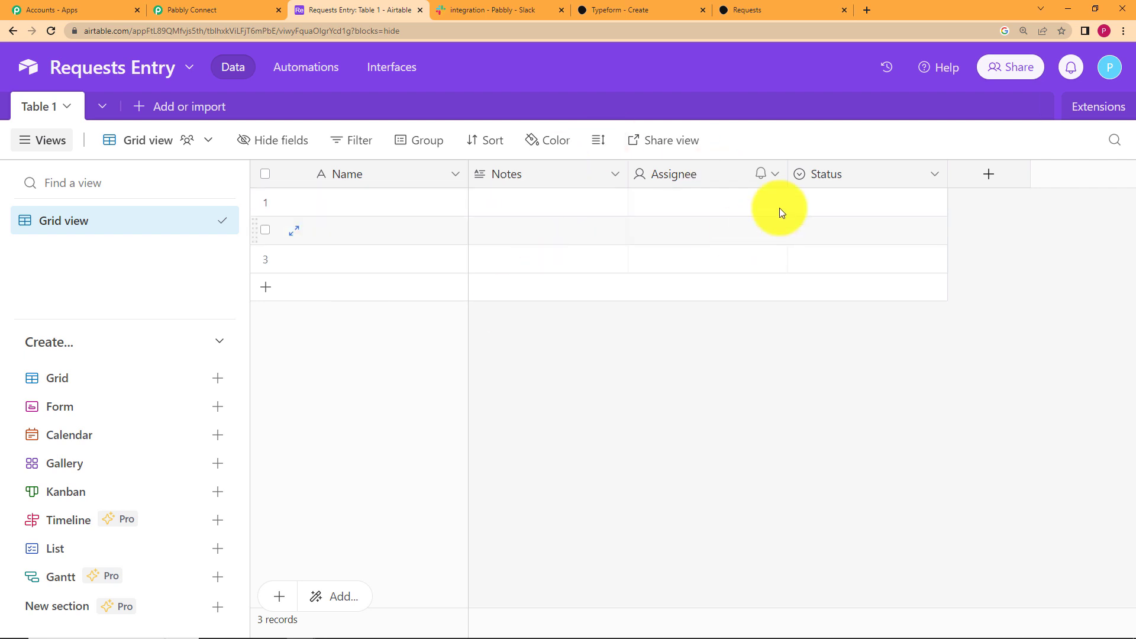
pyautogui.click(232, 9)
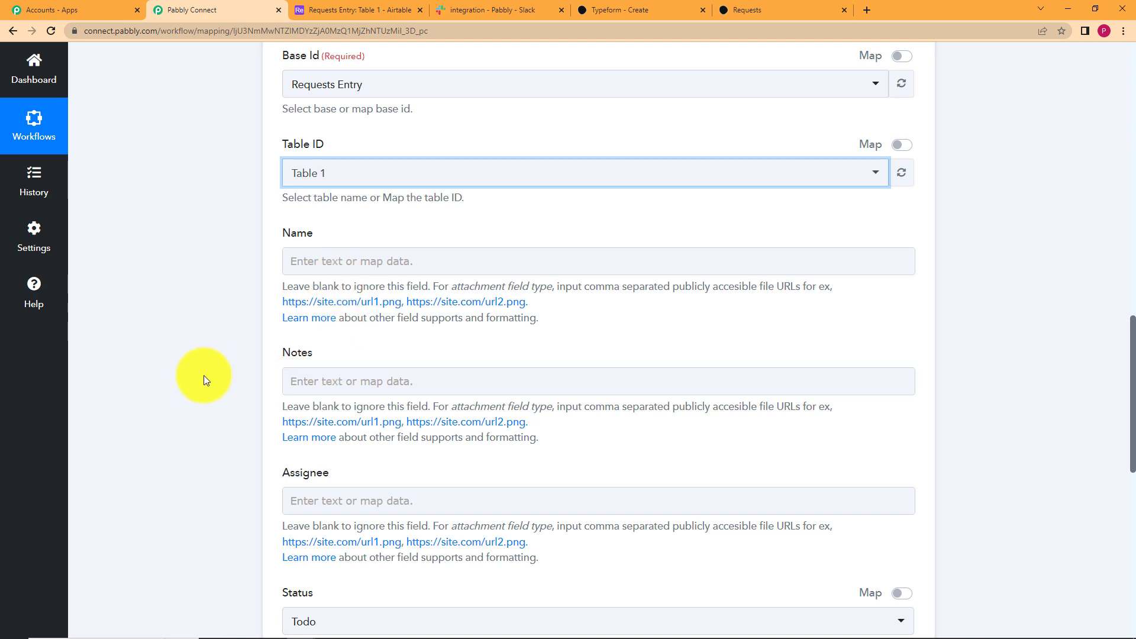
pyautogui.scroll(7, 203, 375)
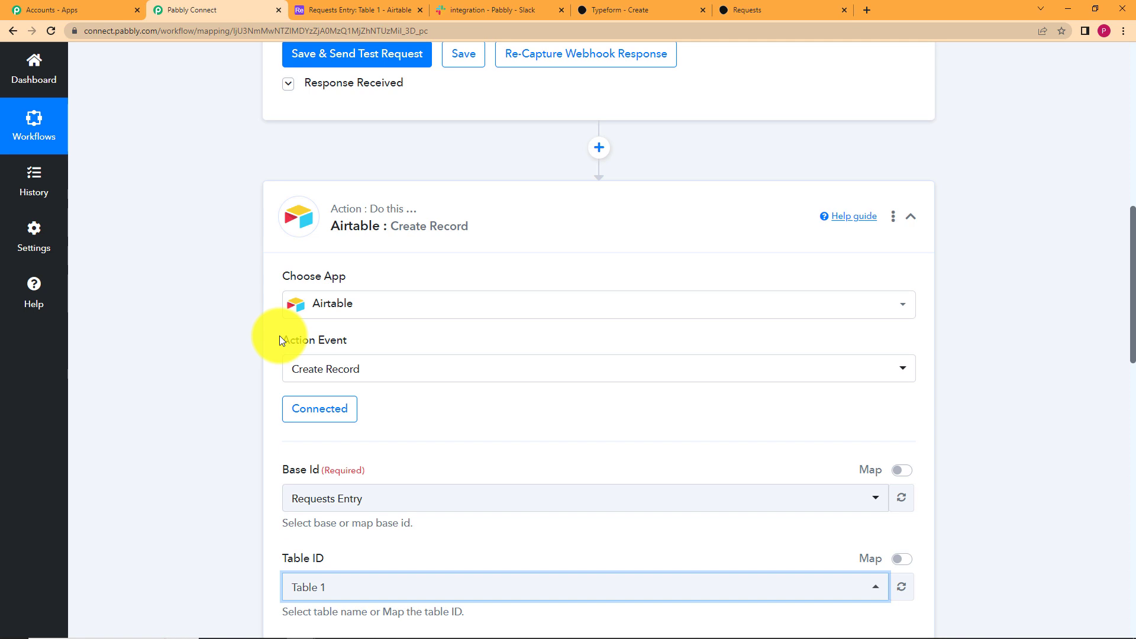
pyautogui.scroll(-2, 235, 381)
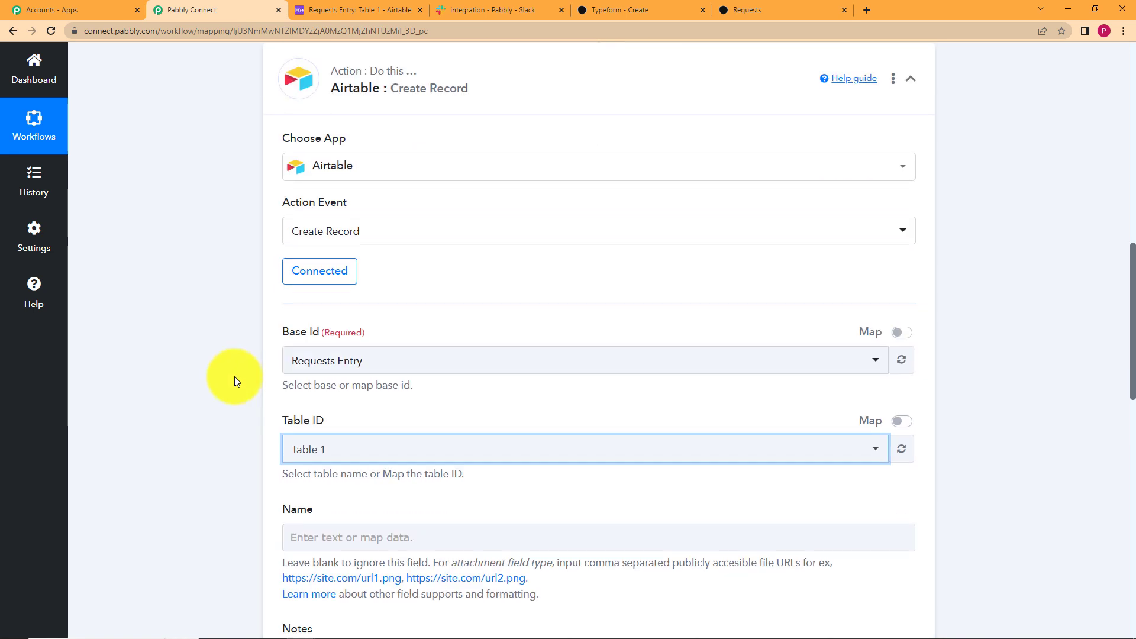
pyautogui.scroll(-4, 234, 376)
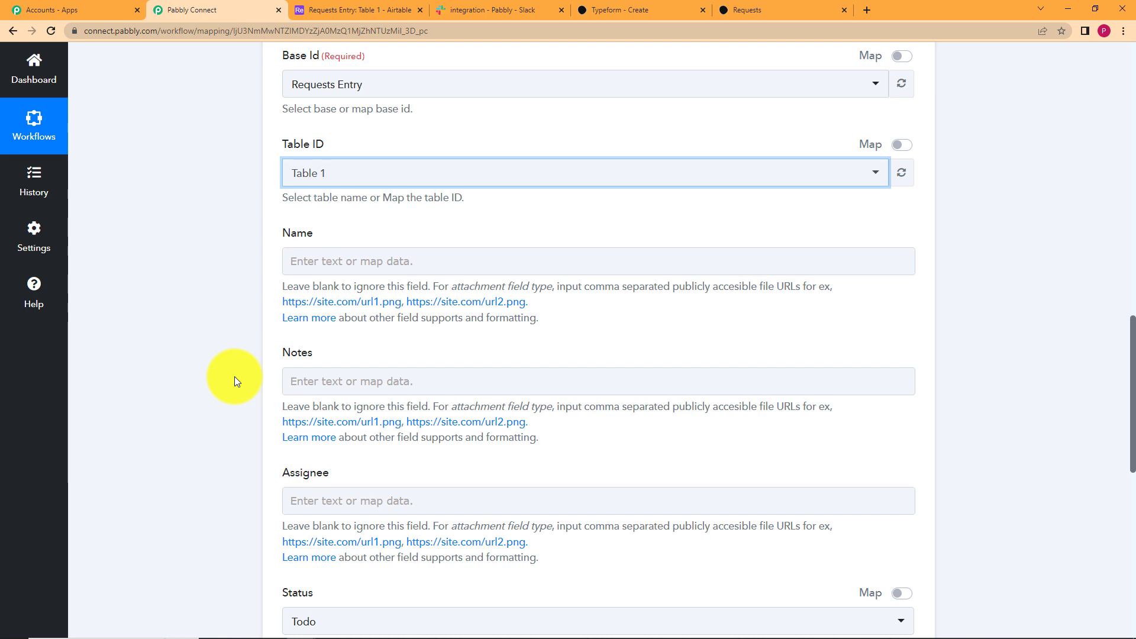
# Step: Map the record's Name field to the Typeform entry's Form Response Answers 0 Text, searching the response data by the respondent's name
pyautogui.click(380, 261)
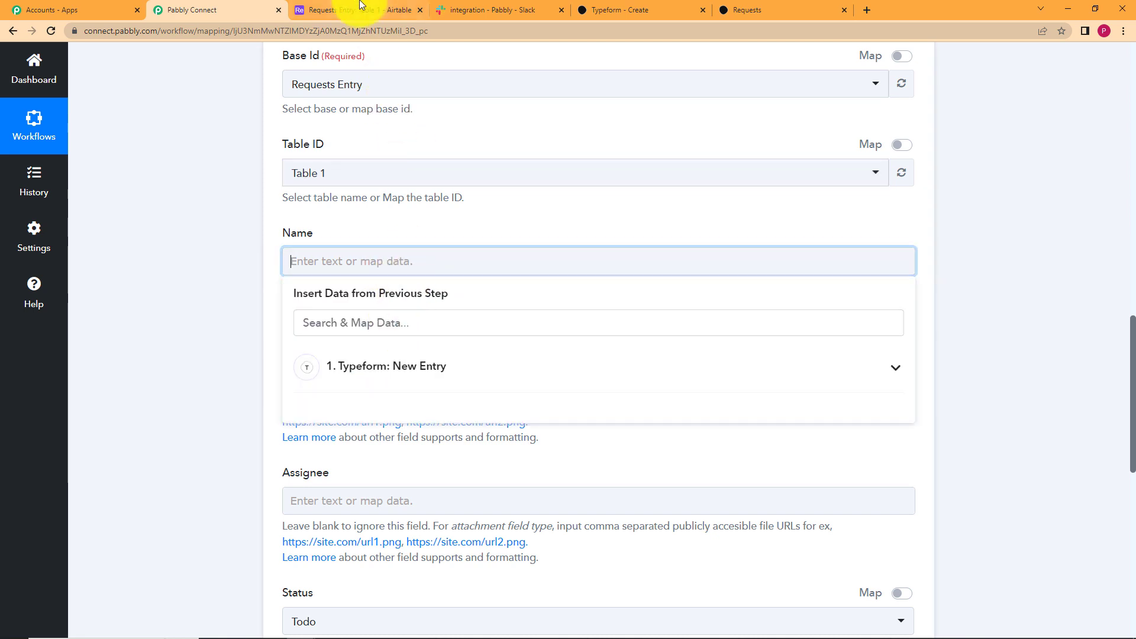
pyautogui.click(403, 10)
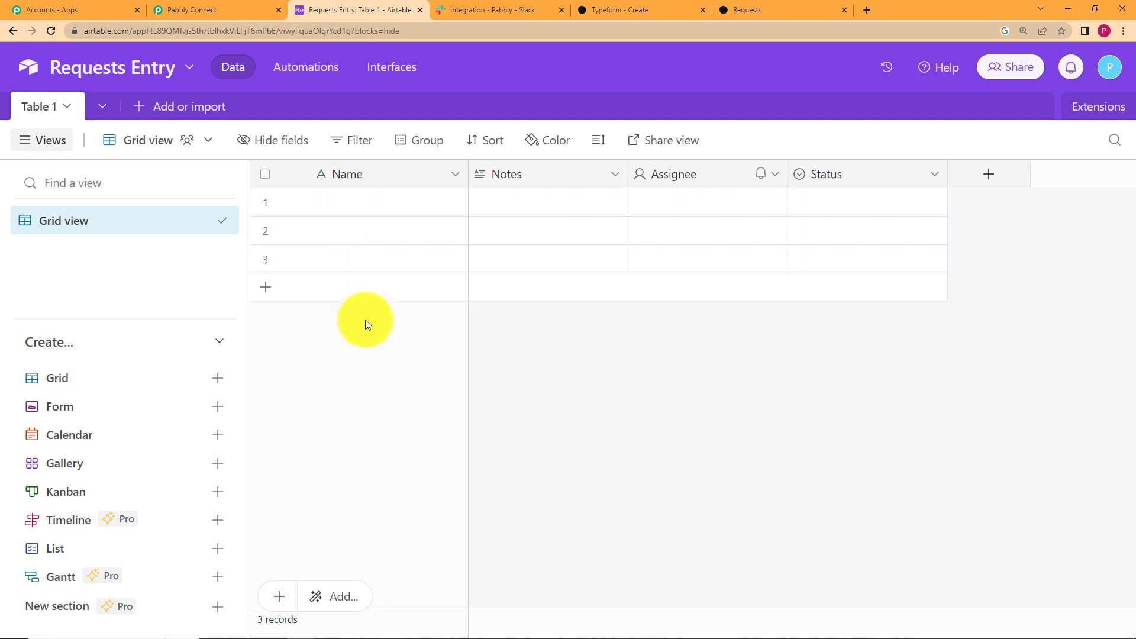
pyautogui.click(195, 10)
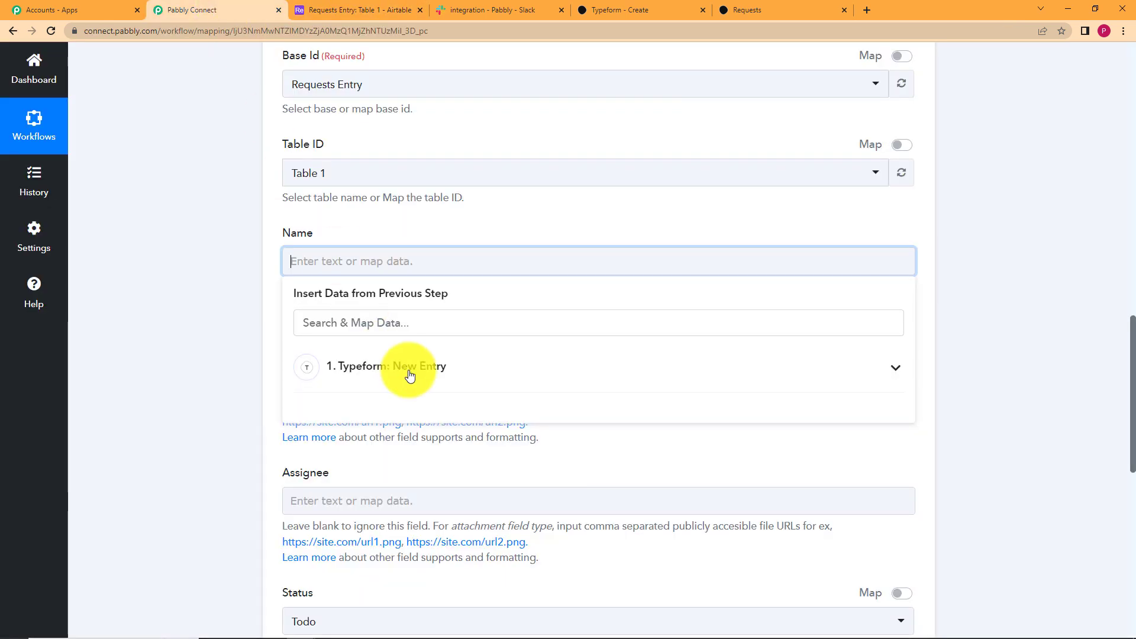
pyautogui.click(366, 367)
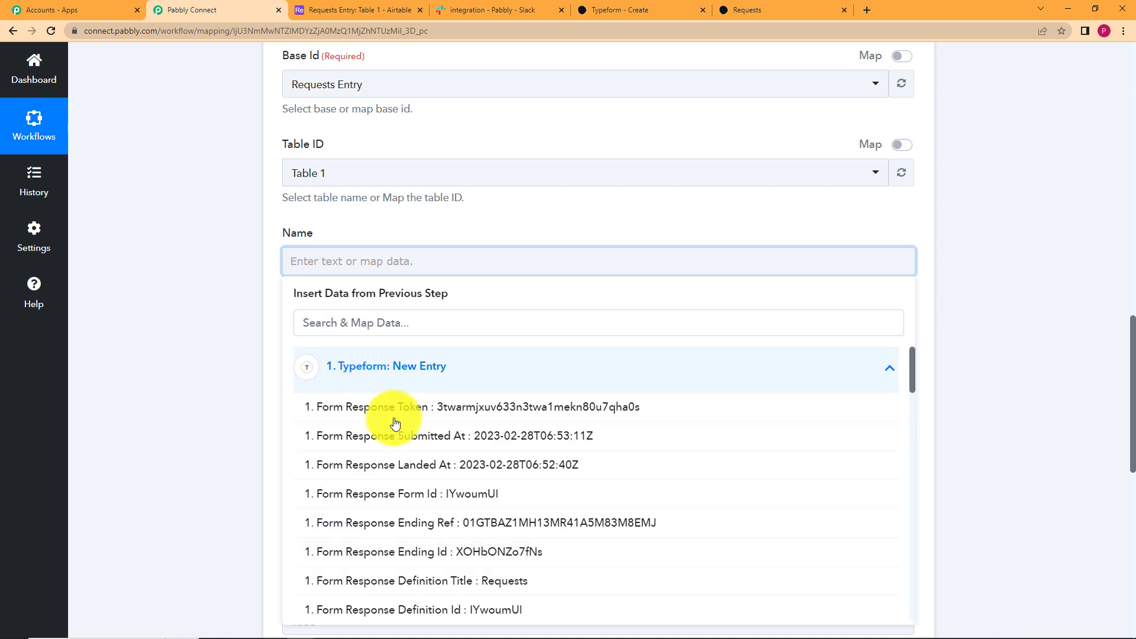
pyautogui.click(400, 323)
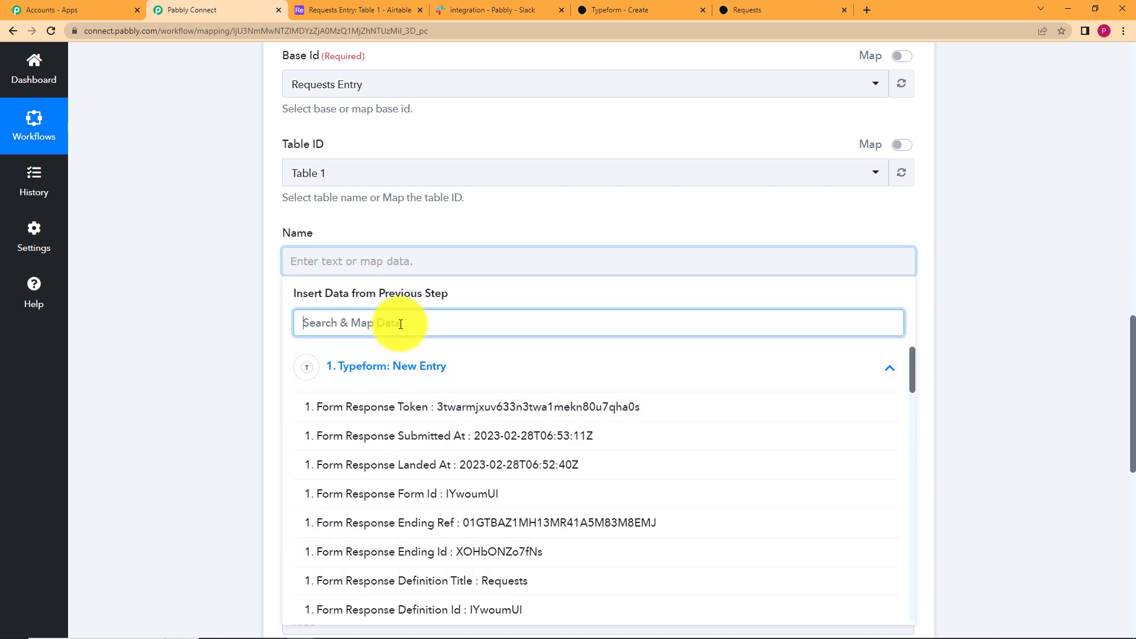
pyautogui.write('John')
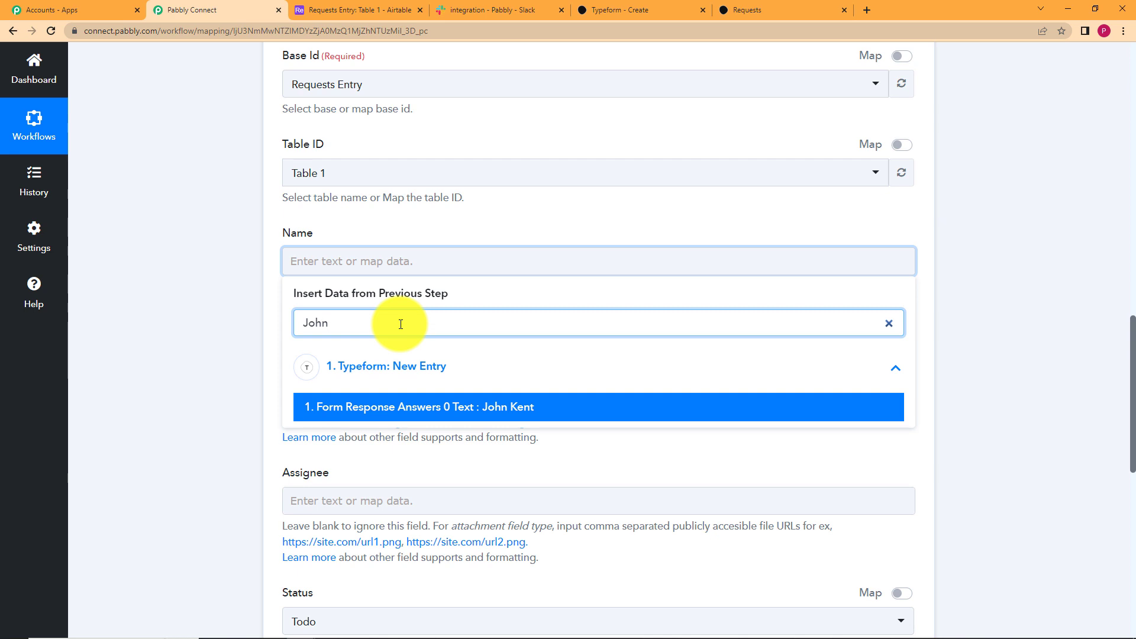
pyautogui.click(436, 409)
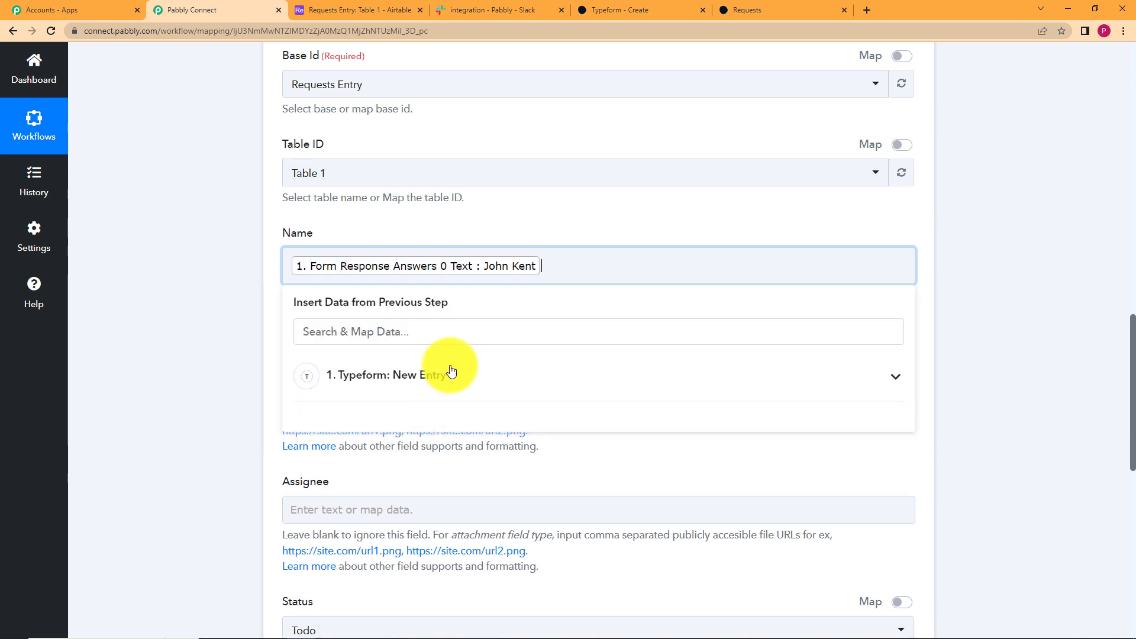
pyautogui.click(242, 328)
# Step: Begin the Notes field with the mapped Form Response Definition Fields 3 Title (Designation) followed by a colon
pyautogui.click(347, 383)
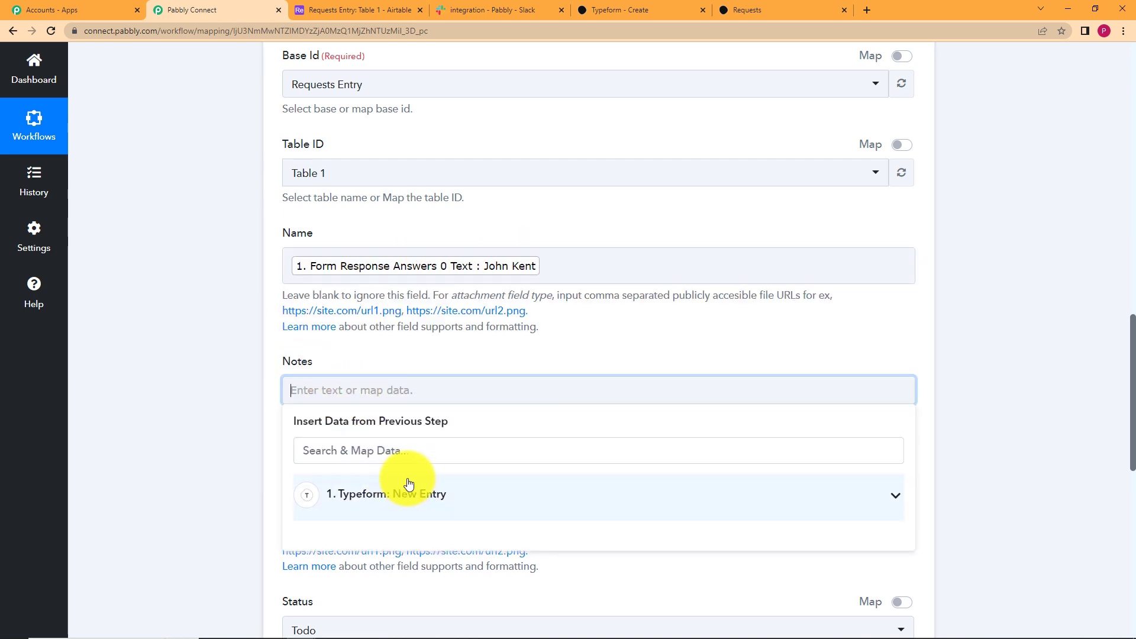
pyautogui.scroll(-3, 253, 477)
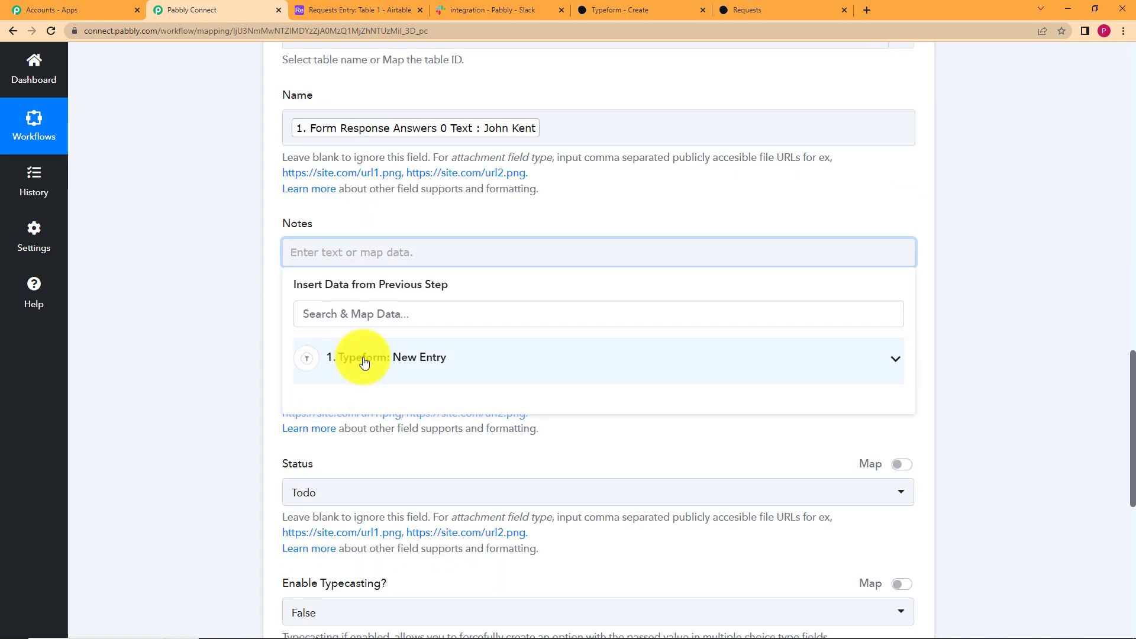
pyautogui.click(362, 358)
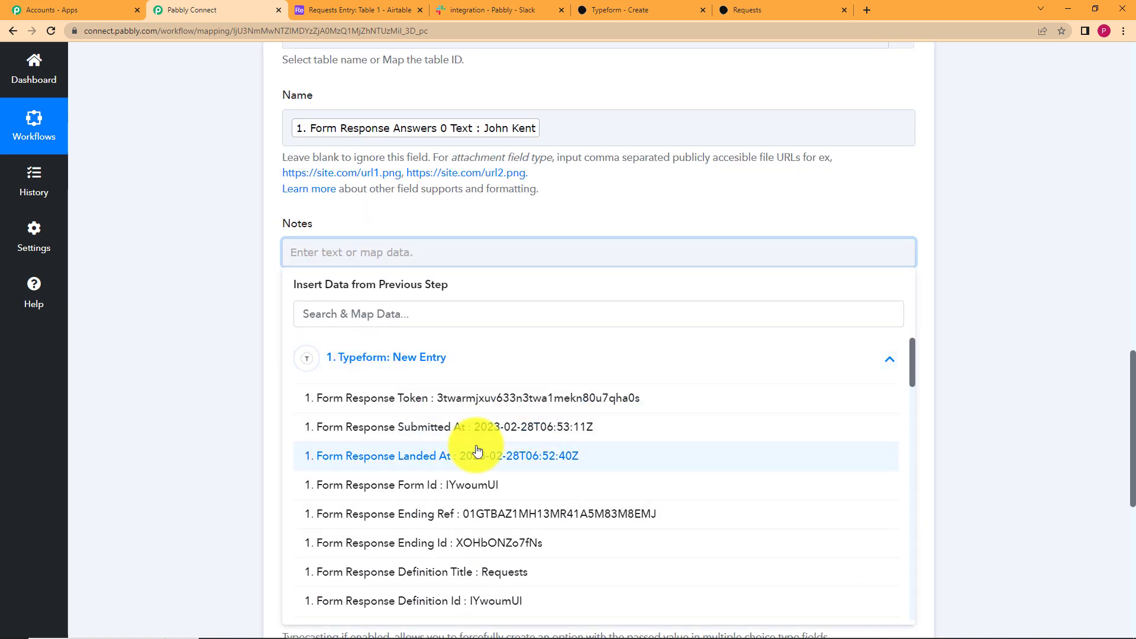
pyautogui.scroll(-5, 479, 446)
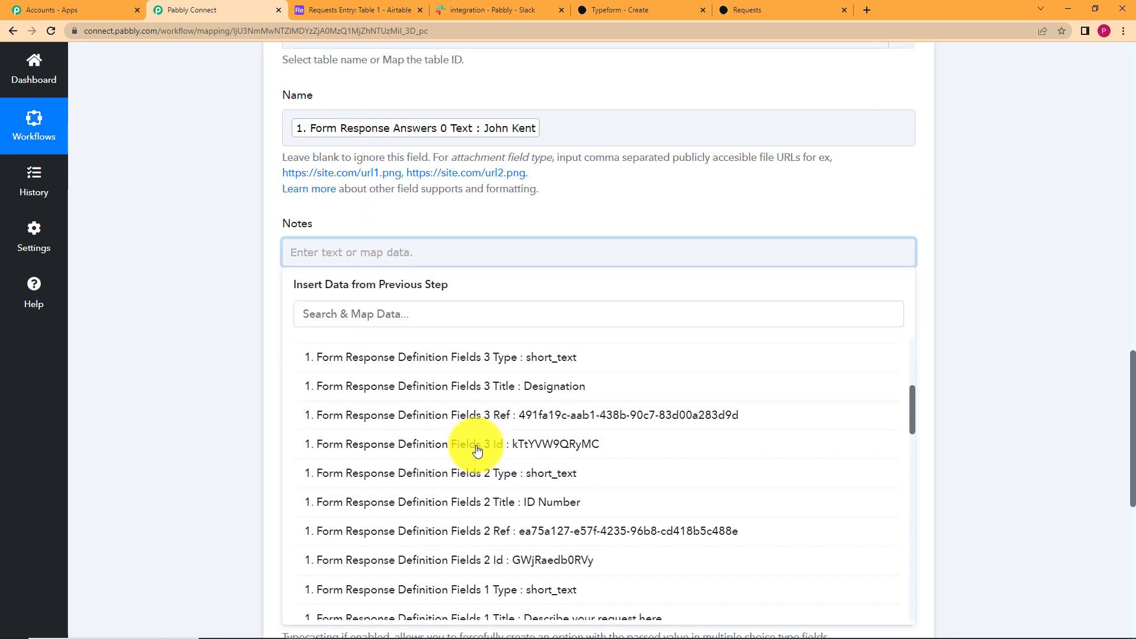
pyautogui.click(533, 390)
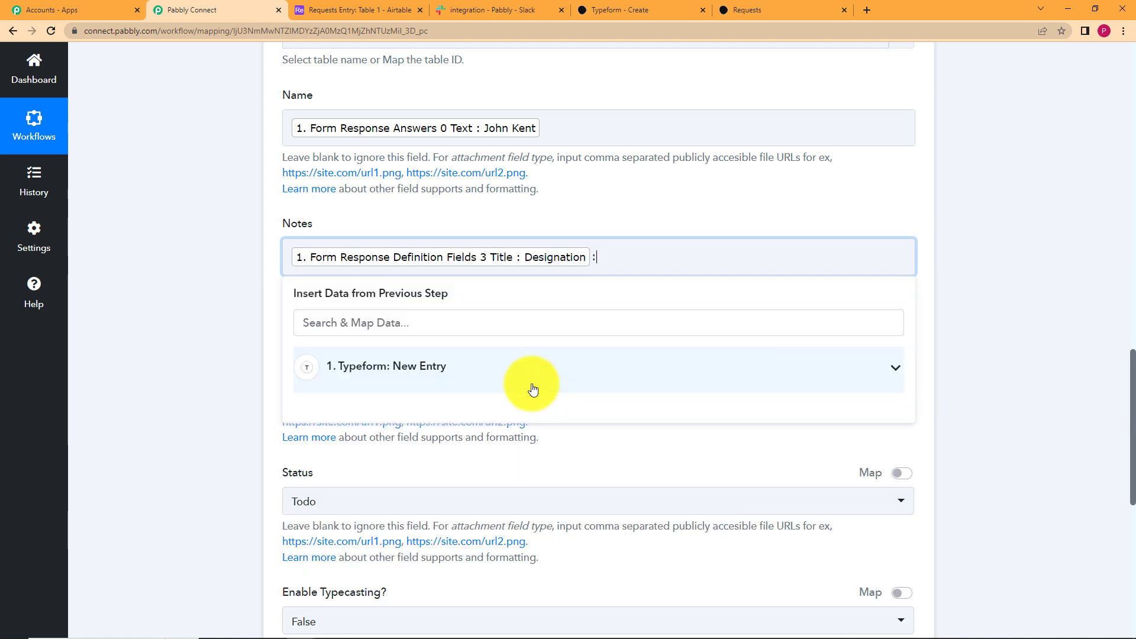
# Step: Append the Form Response Answers 3 Text (Software designer) to Notes, followed by a \n line break
pyautogui.click(491, 382)
pyautogui.scroll(-5, 502, 464)
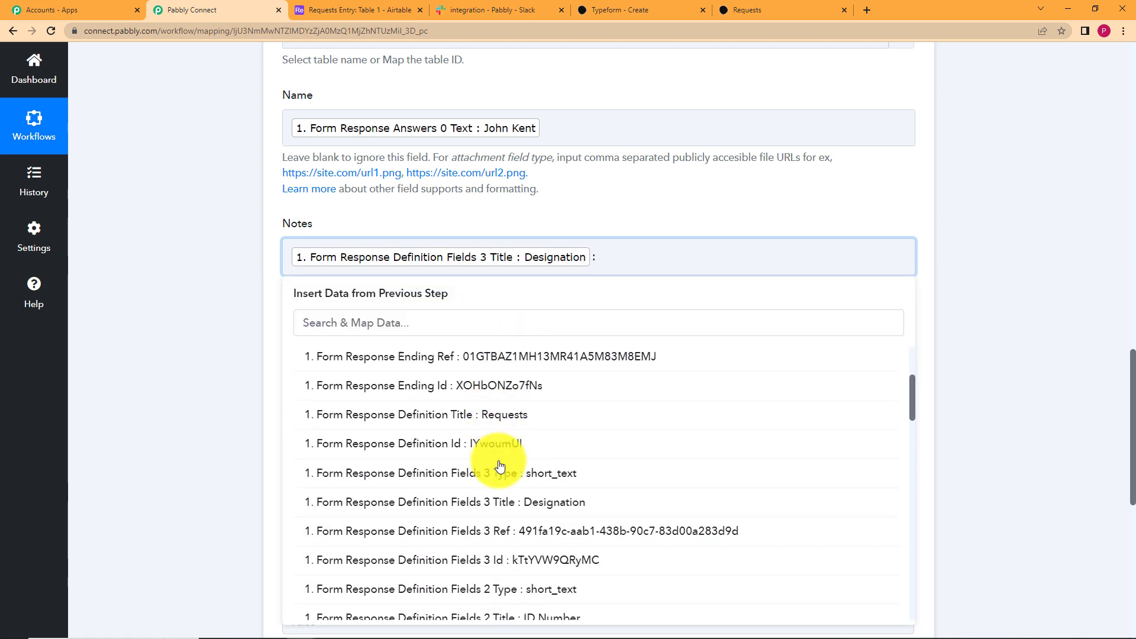
pyautogui.scroll(-10, 500, 466)
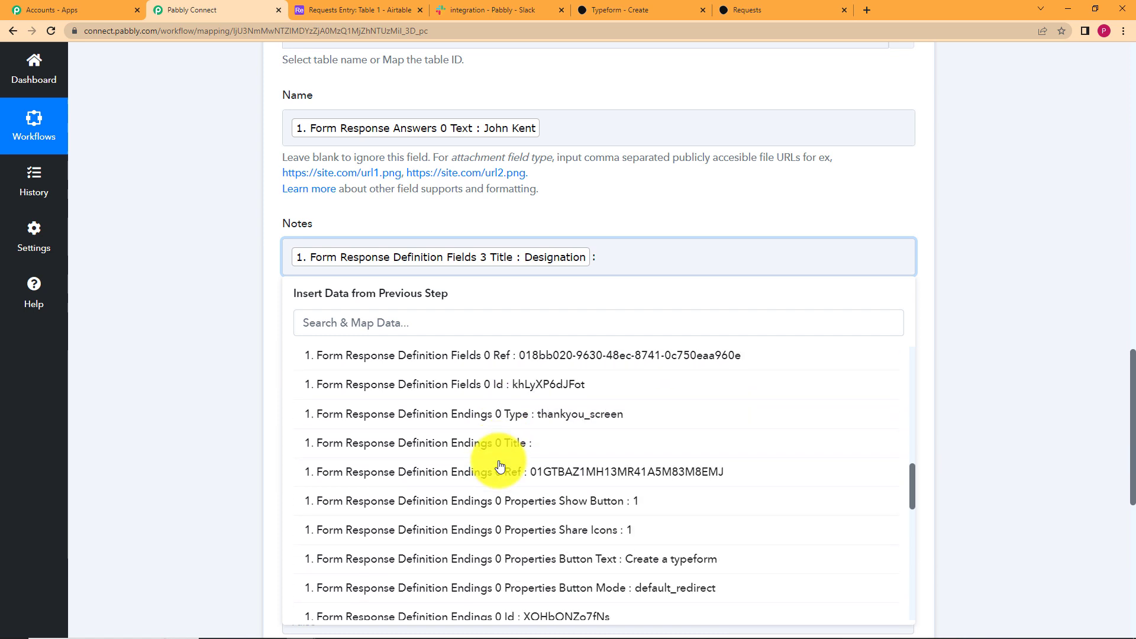
pyautogui.scroll(-8, 500, 466)
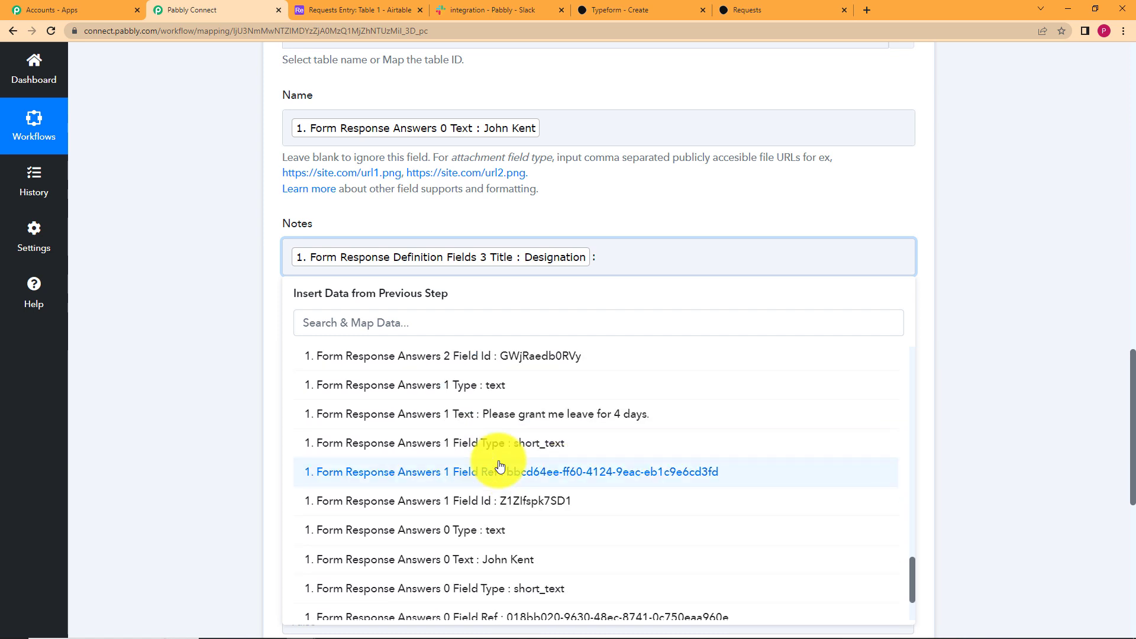
pyautogui.scroll(5, 500, 467)
pyautogui.click(491, 439)
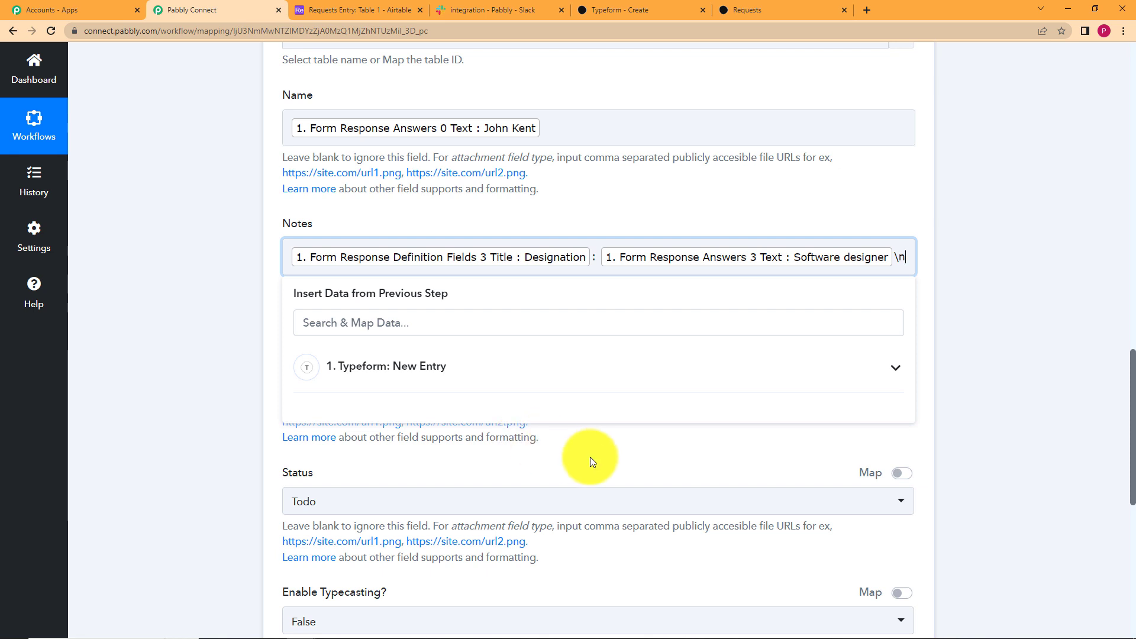
# Step: Add the Form Response Definition Fields 1 Title (Describe your request here.) and a colon to Notes
pyautogui.click(487, 373)
pyautogui.scroll(-5, 532, 462)
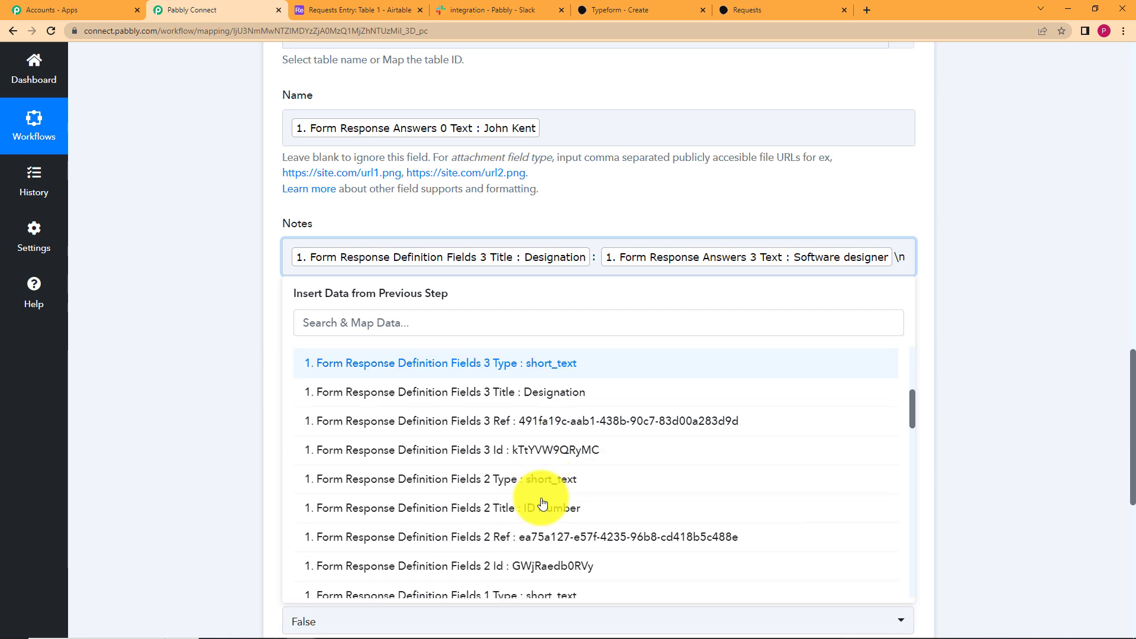
pyautogui.scroll(-3, 543, 500)
pyautogui.click(540, 495)
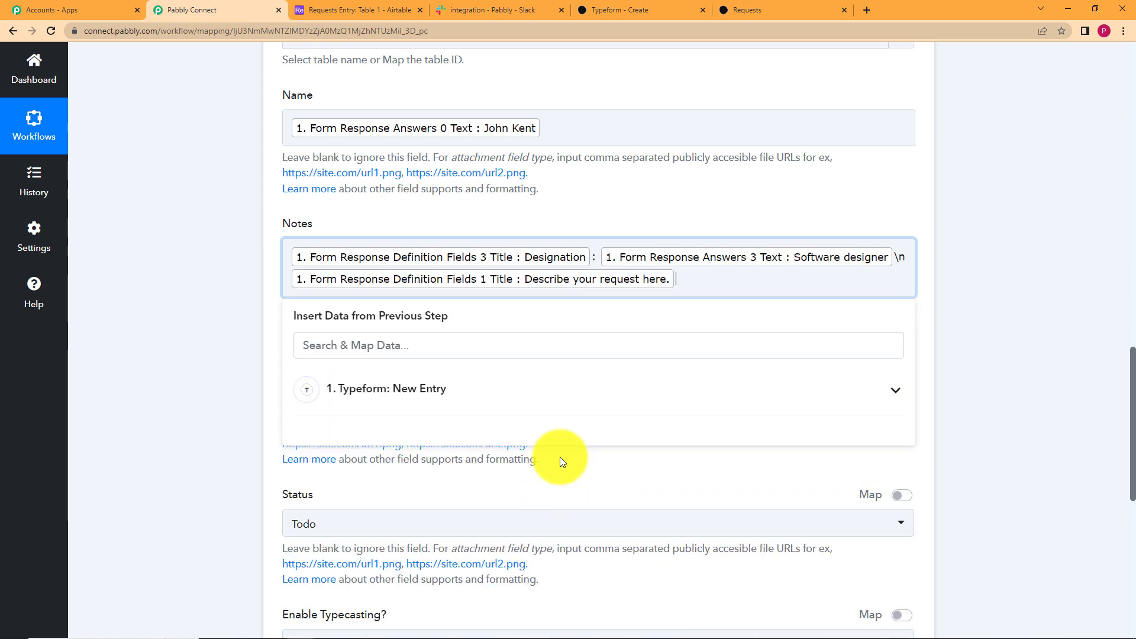
# Step: Append the Form Response Answers 1 Text (the leave request) to Notes, followed by a \n line break
pyautogui.click(554, 398)
pyautogui.scroll(-5, 544, 530)
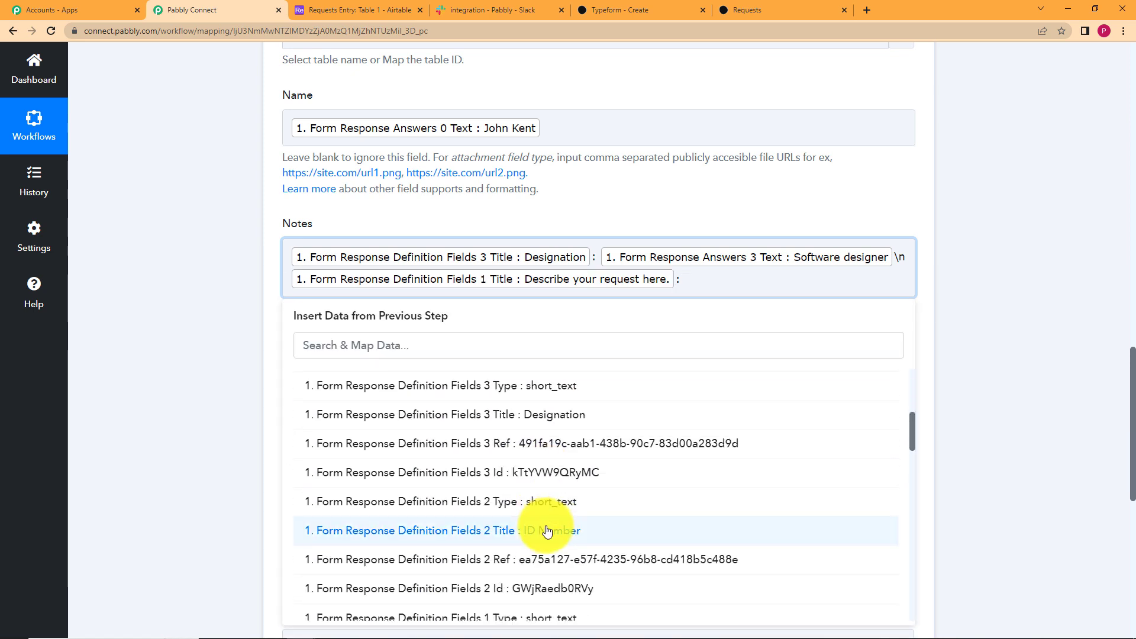
pyautogui.scroll(-4, 546, 533)
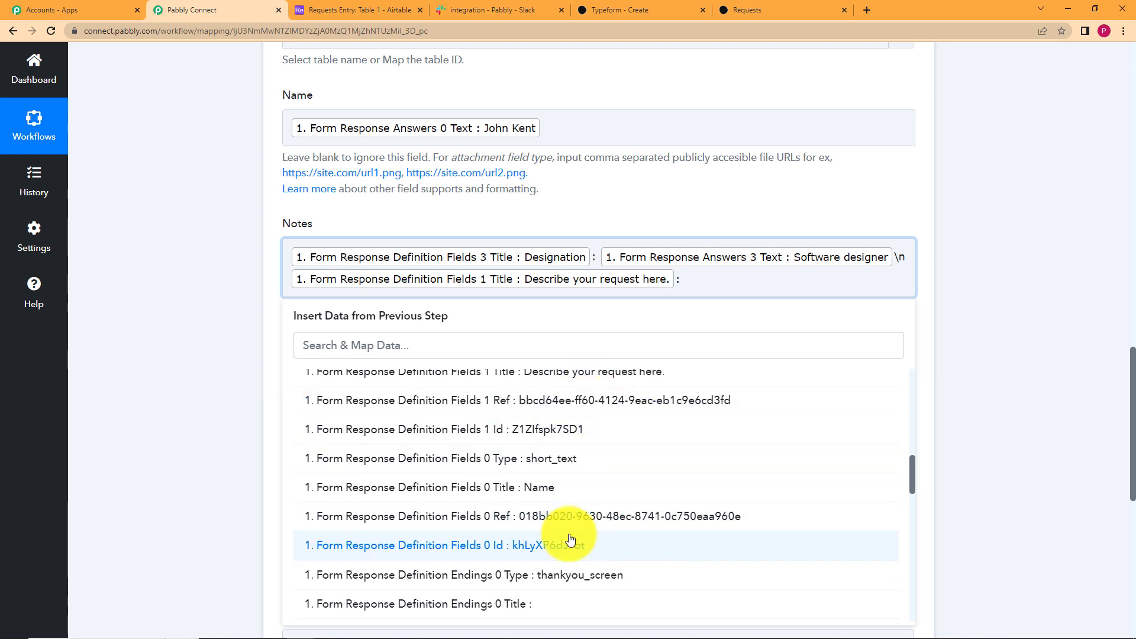
pyautogui.scroll(-10, 574, 533)
pyautogui.click(590, 436)
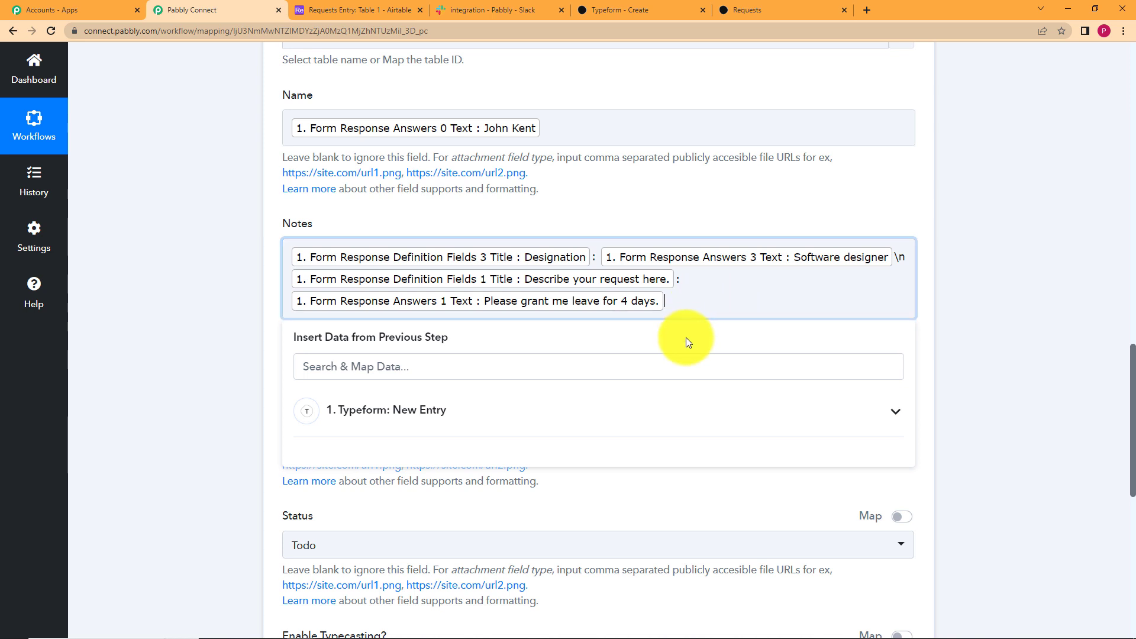
pyautogui.write('\\n')
# Step: Search the Typeform data for "id" and add Form Response Definition Fields 2 Title (ID Number) with a colon to Notes
pyautogui.click(563, 417)
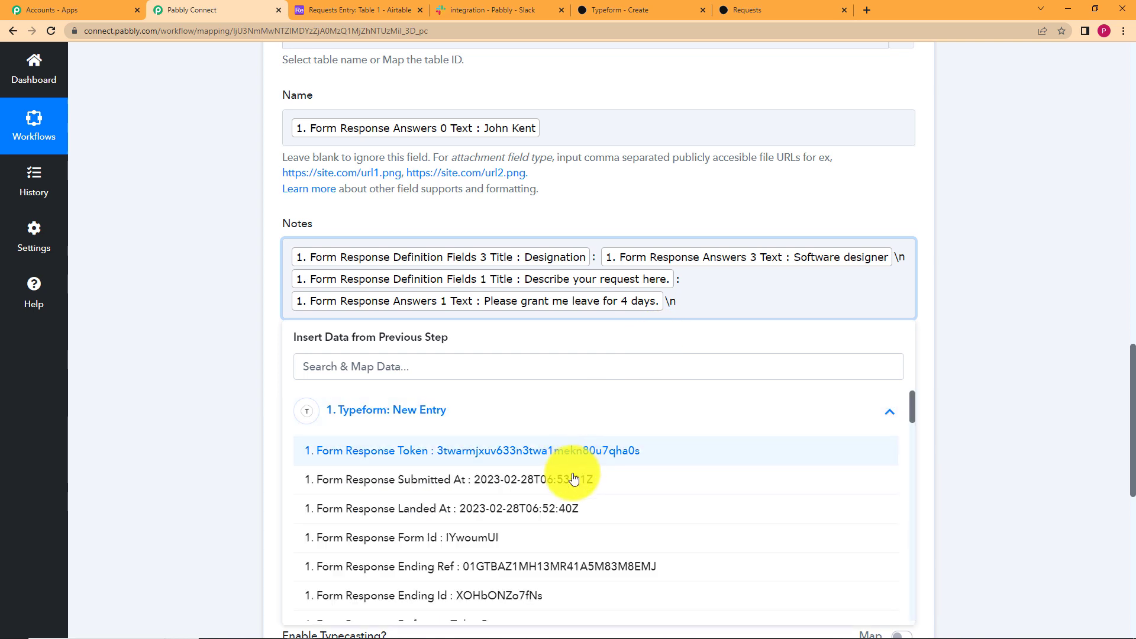
pyautogui.scroll(-10, 497, 426)
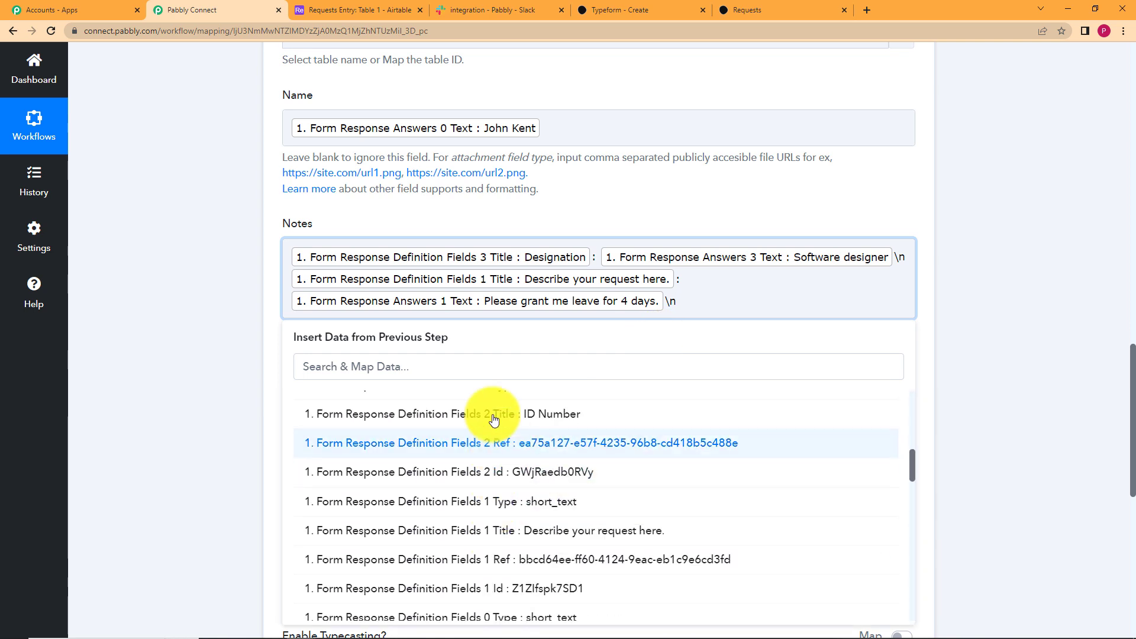
pyautogui.click(474, 368)
pyautogui.write('id')
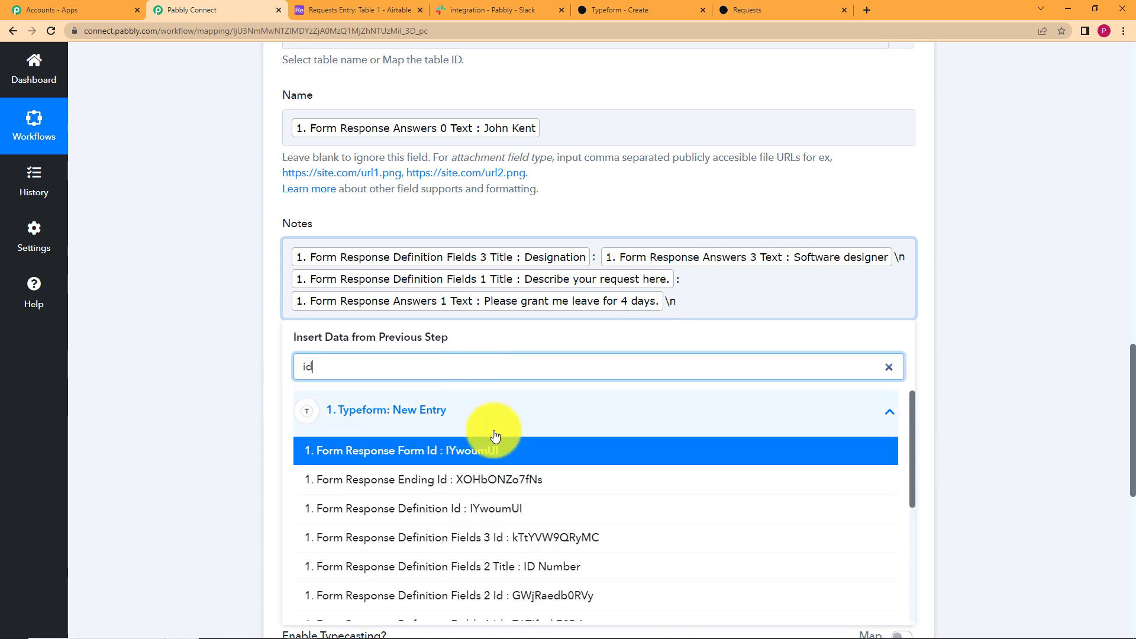
pyautogui.click(507, 566)
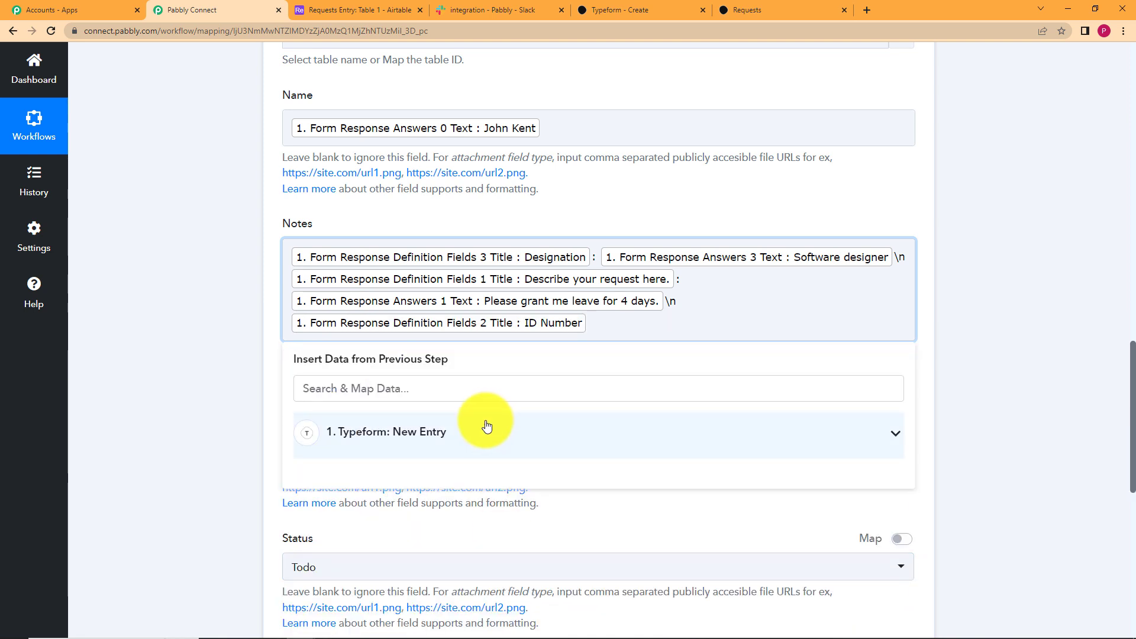
# Step: Search the Typeform data for the respondent's ID number and append Form Response Answers 2 Text to Notes
pyautogui.click(487, 429)
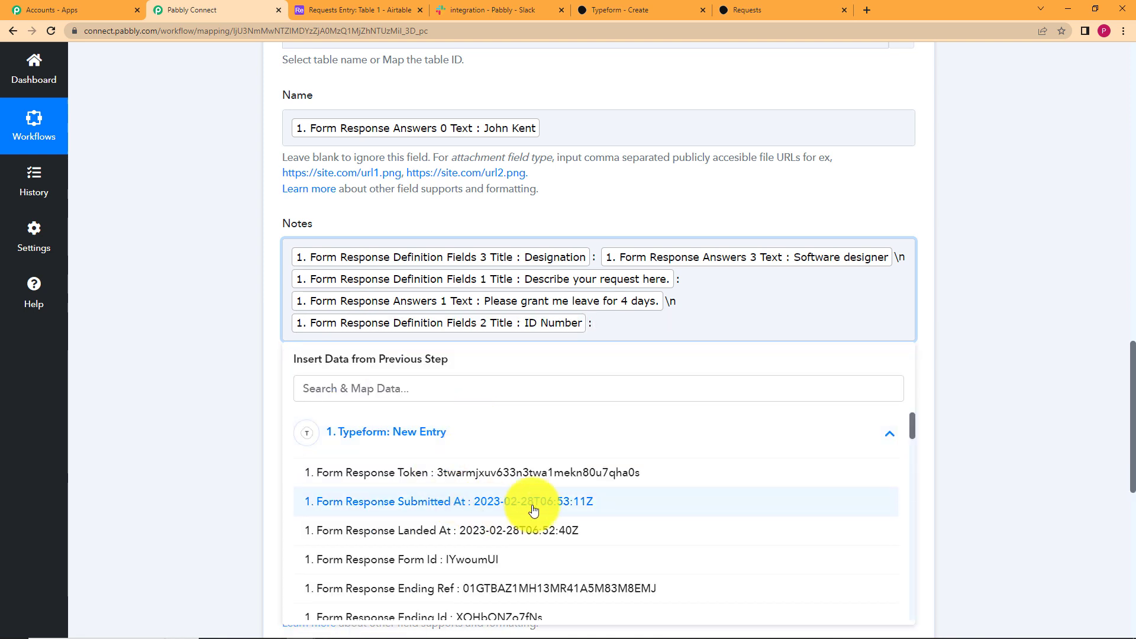
pyautogui.click(548, 389)
pyautogui.write('012')
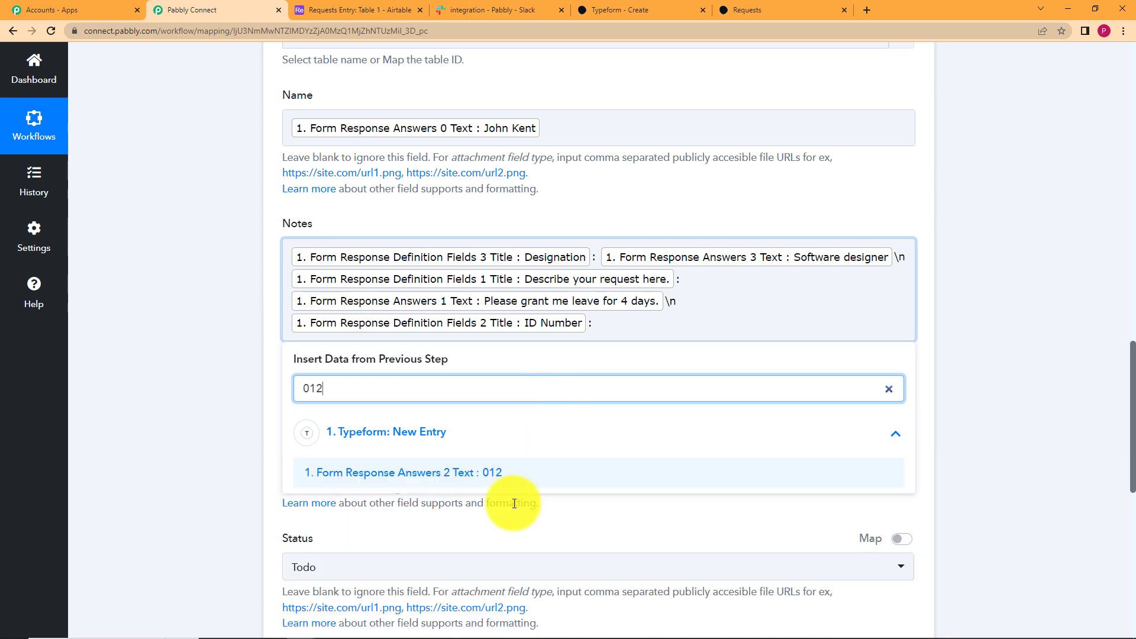
pyautogui.click(519, 474)
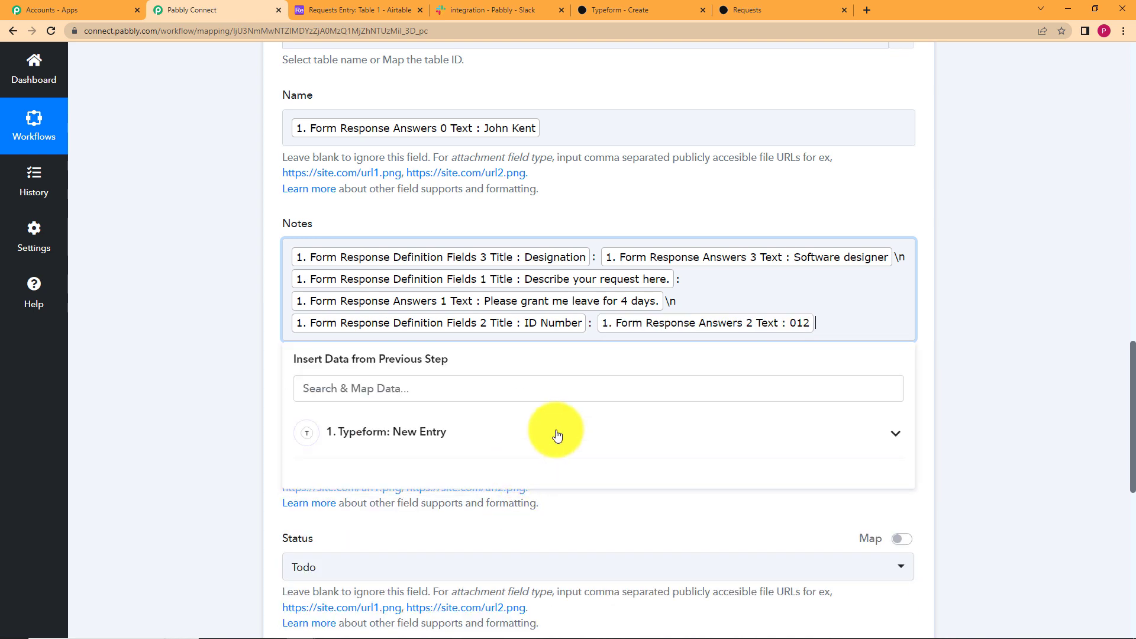
# Step: Leave the Assignee field blank, keep Status as Todo and Enable Typecasting as False, and save and send the Airtable test request
pyautogui.click(214, 360)
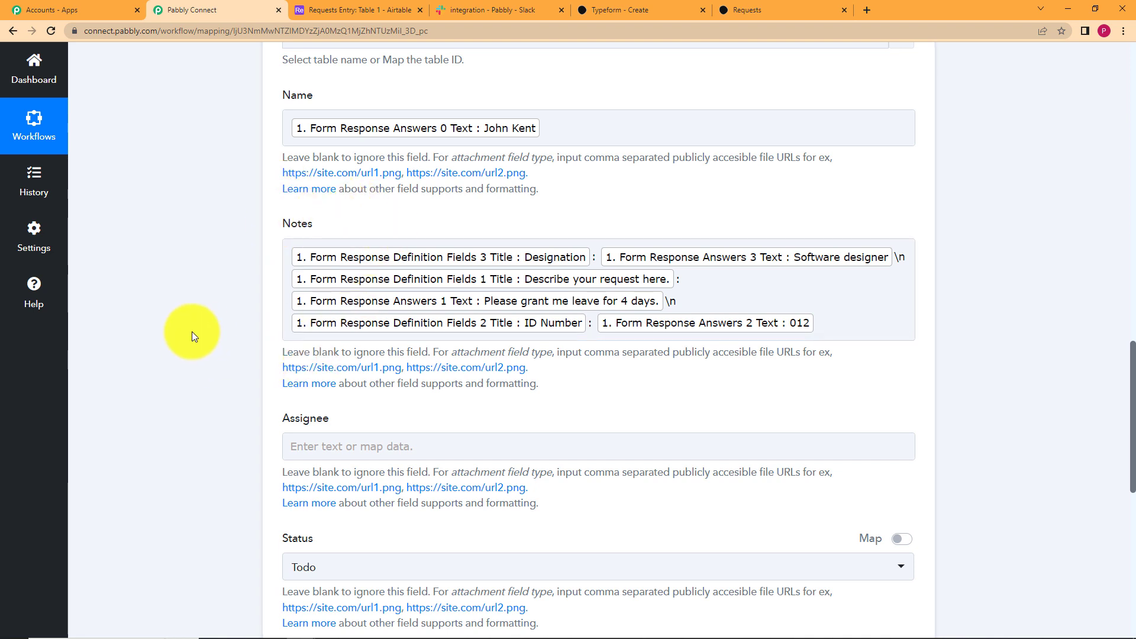
pyautogui.scroll(-2, 200, 336)
pyautogui.click(345, 305)
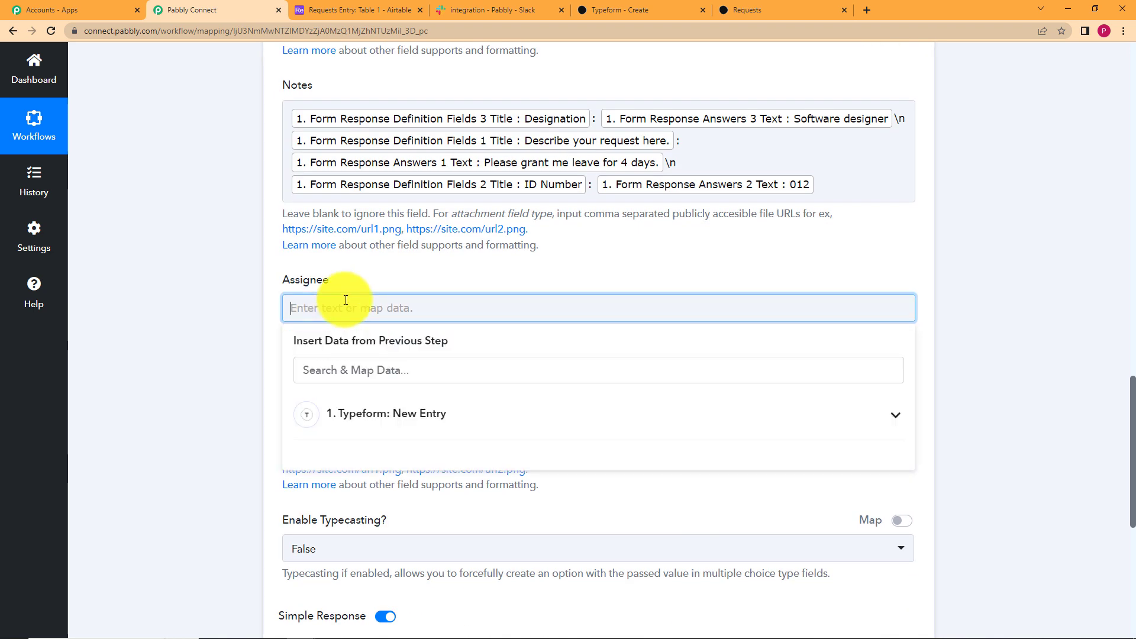
pyautogui.click(232, 386)
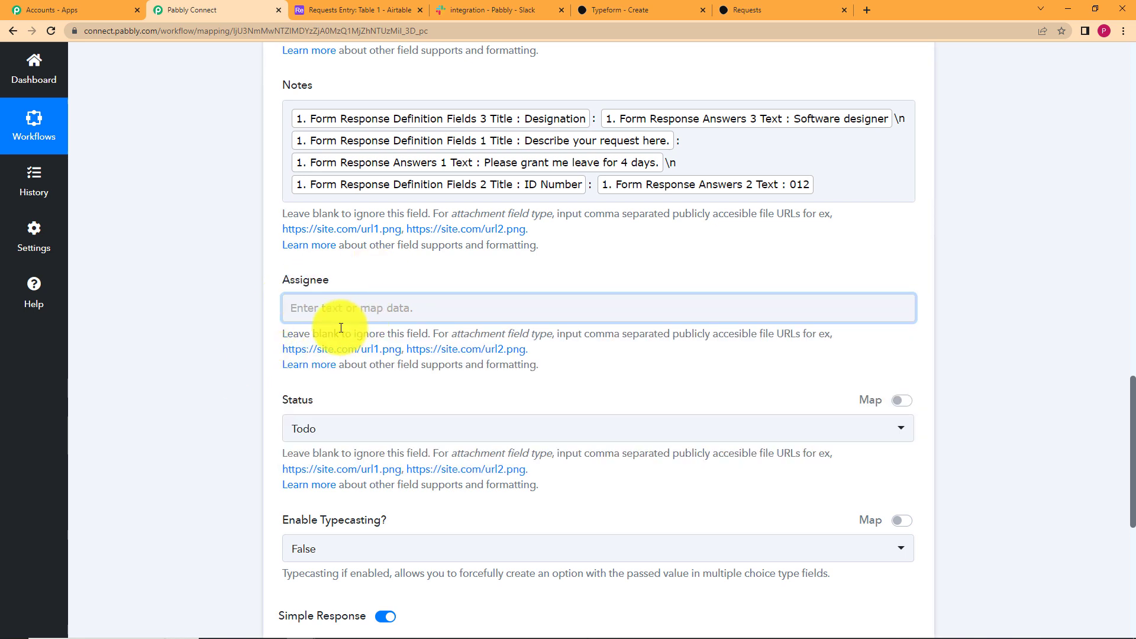
pyautogui.click(307, 268)
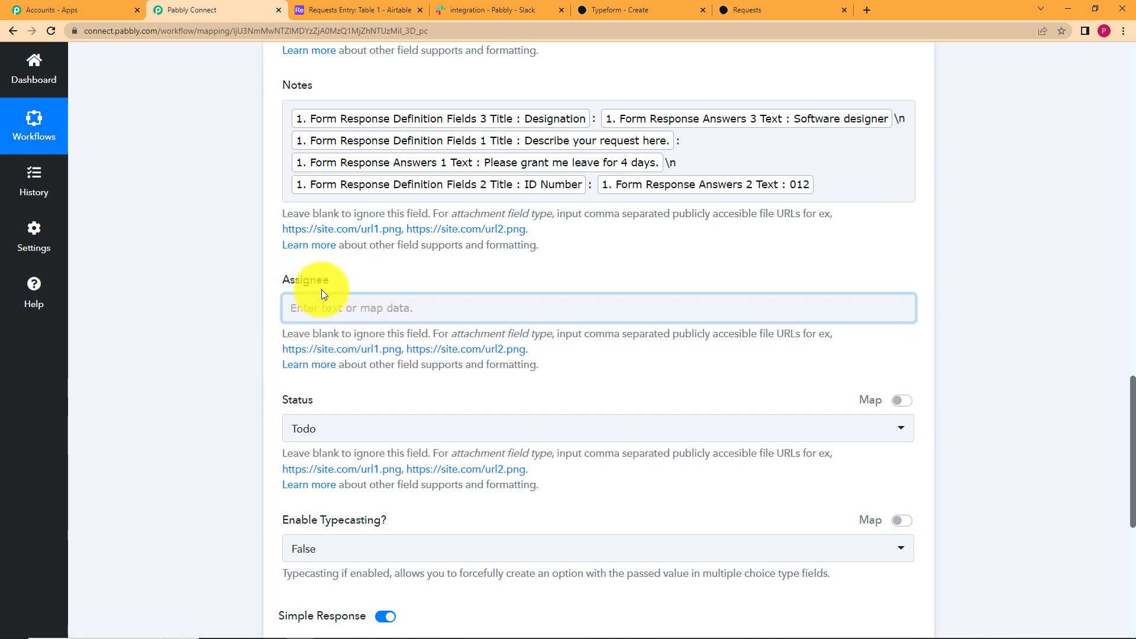
pyautogui.click(503, 10)
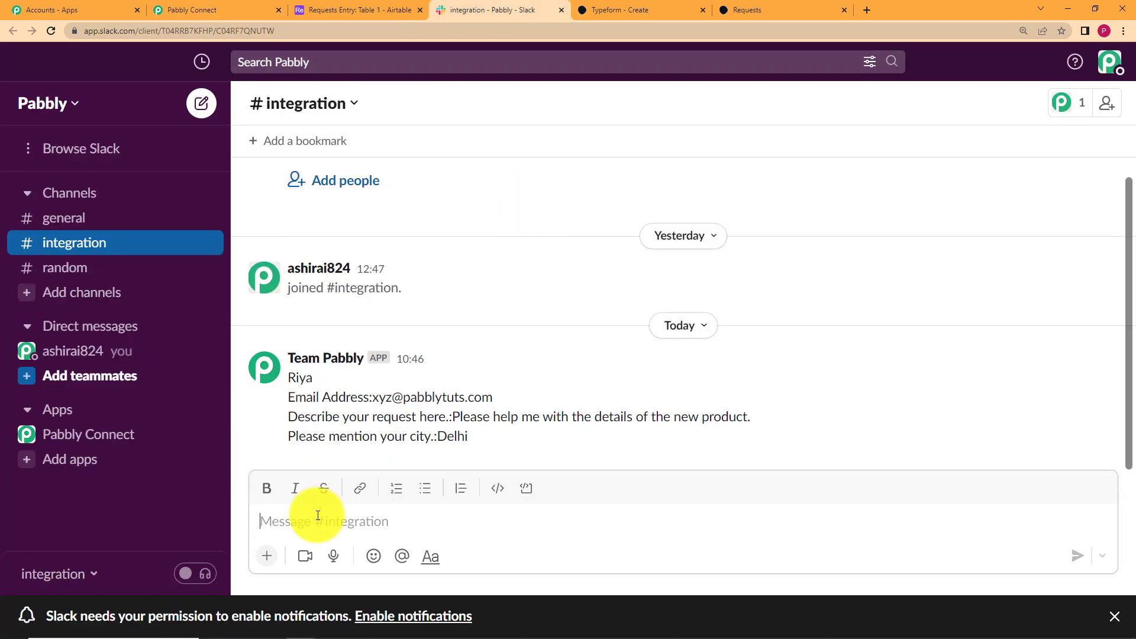
pyautogui.click(216, 10)
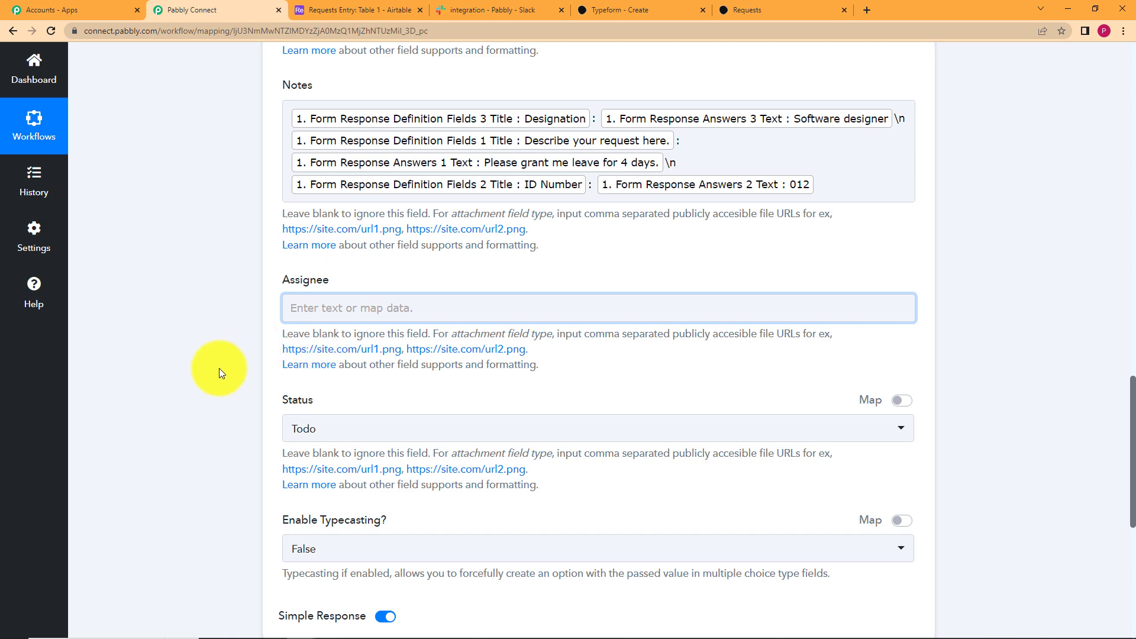
pyautogui.scroll(-2, 219, 368)
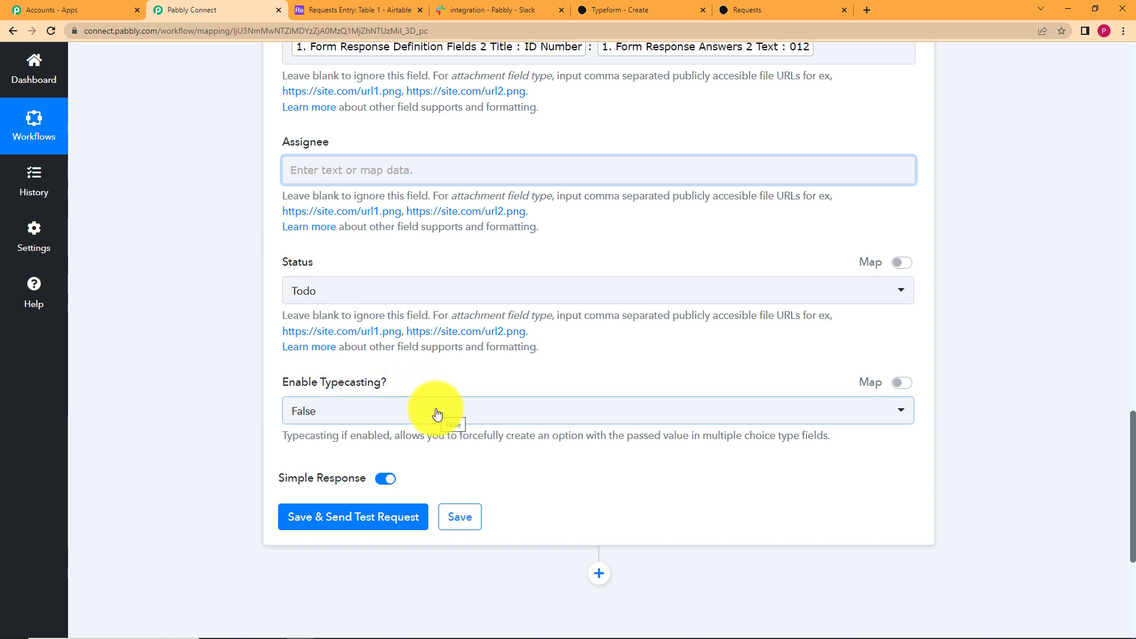
pyautogui.click(345, 518)
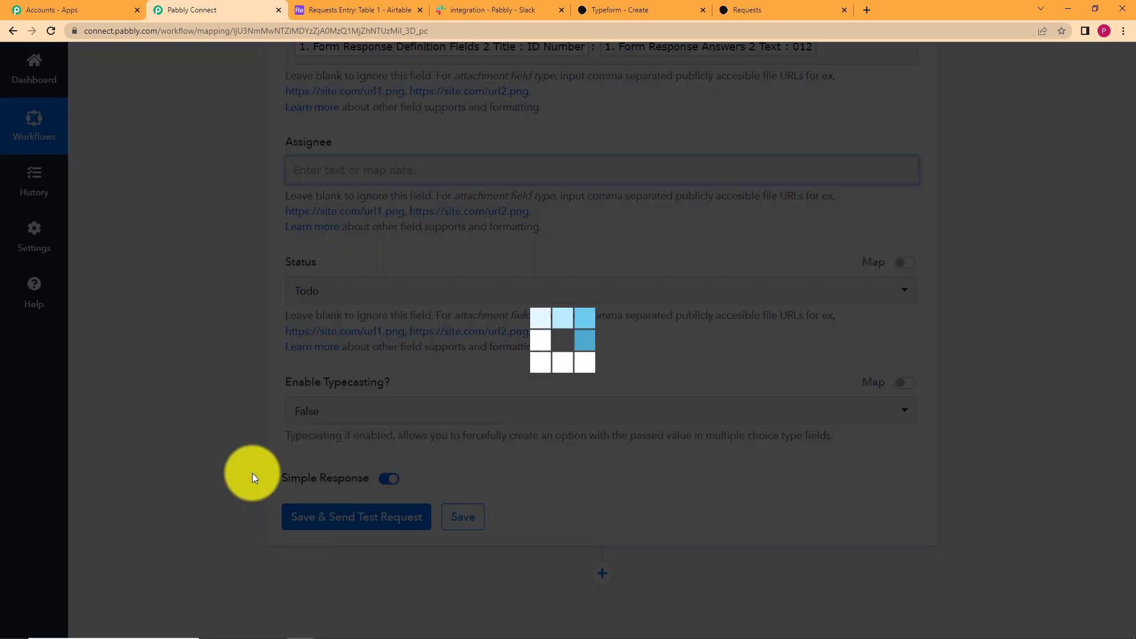
# Step: Examine the created time and the full Notes value in the response received from Airtable
pyautogui.scroll(-5, 252, 478)
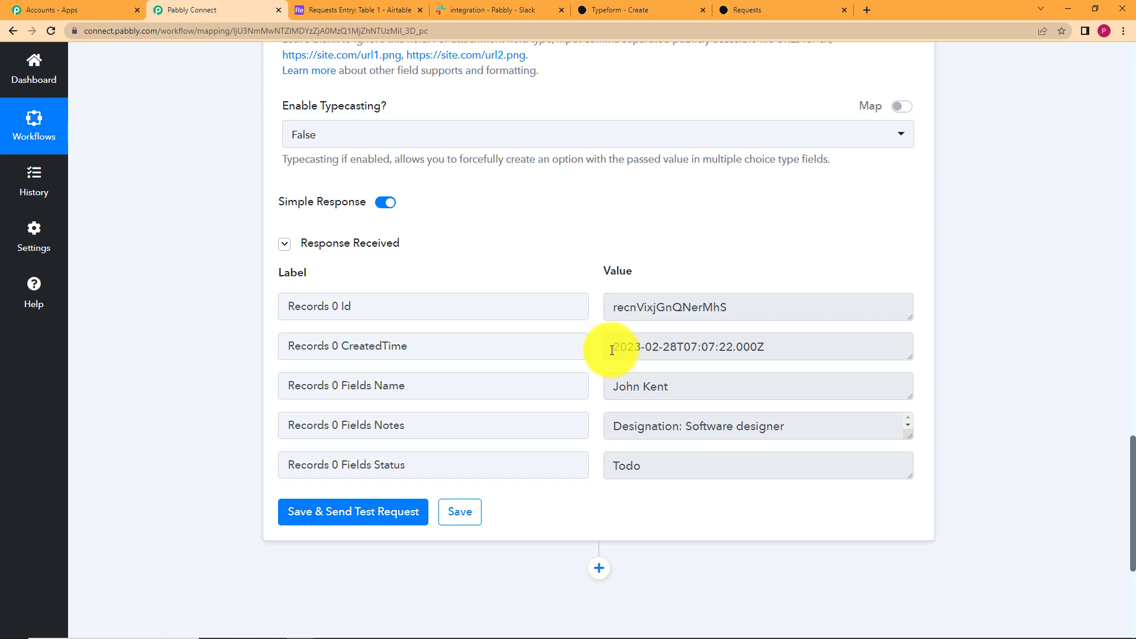
pyautogui.moveTo(612, 351); pyautogui.dragTo(803, 351)
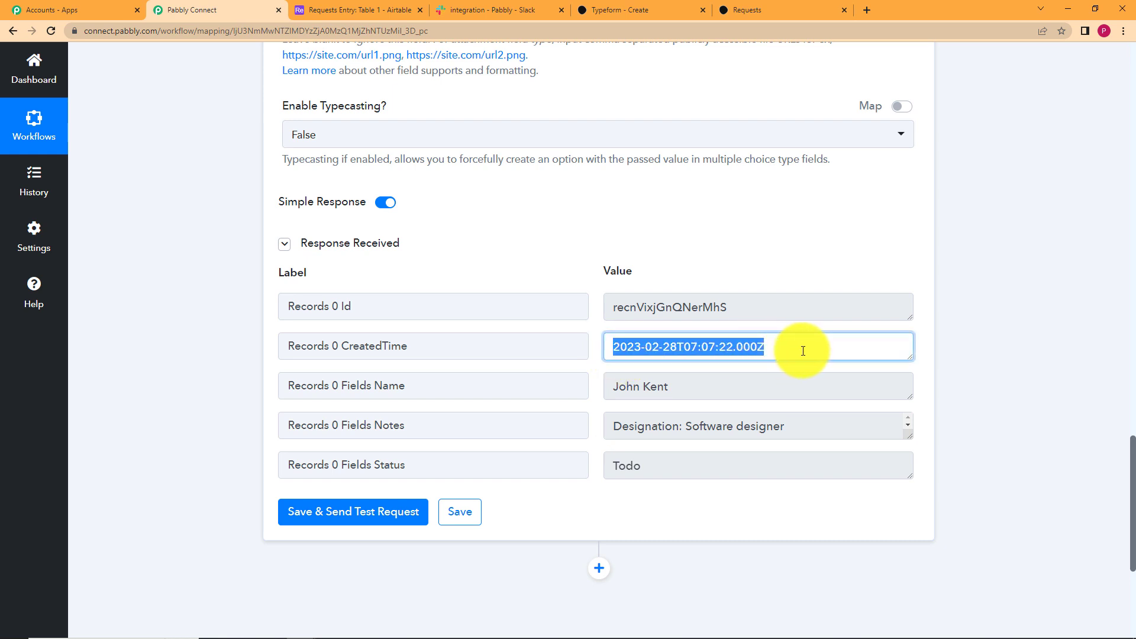
pyautogui.click(774, 350)
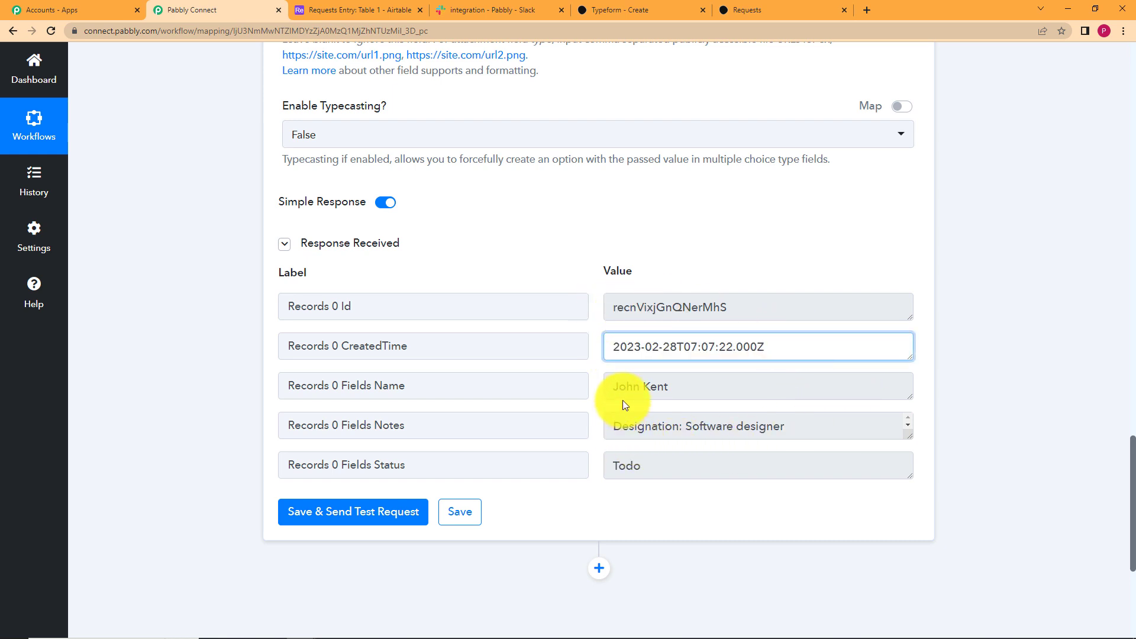
pyautogui.moveTo(910, 436); pyautogui.dragTo(908, 501)
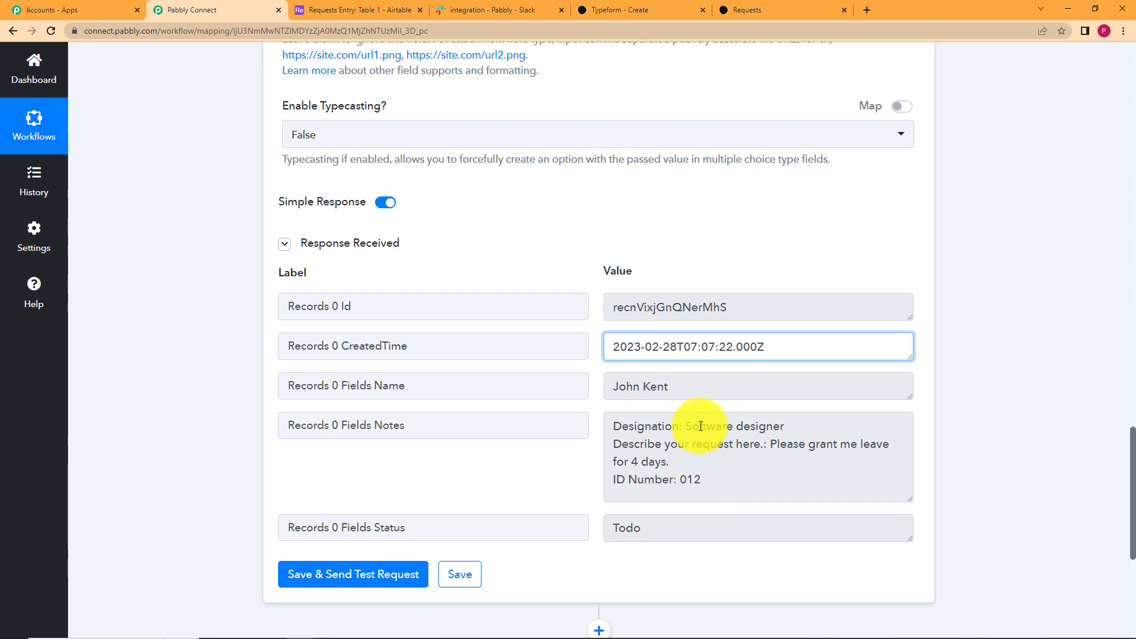
pyautogui.click(577, 491)
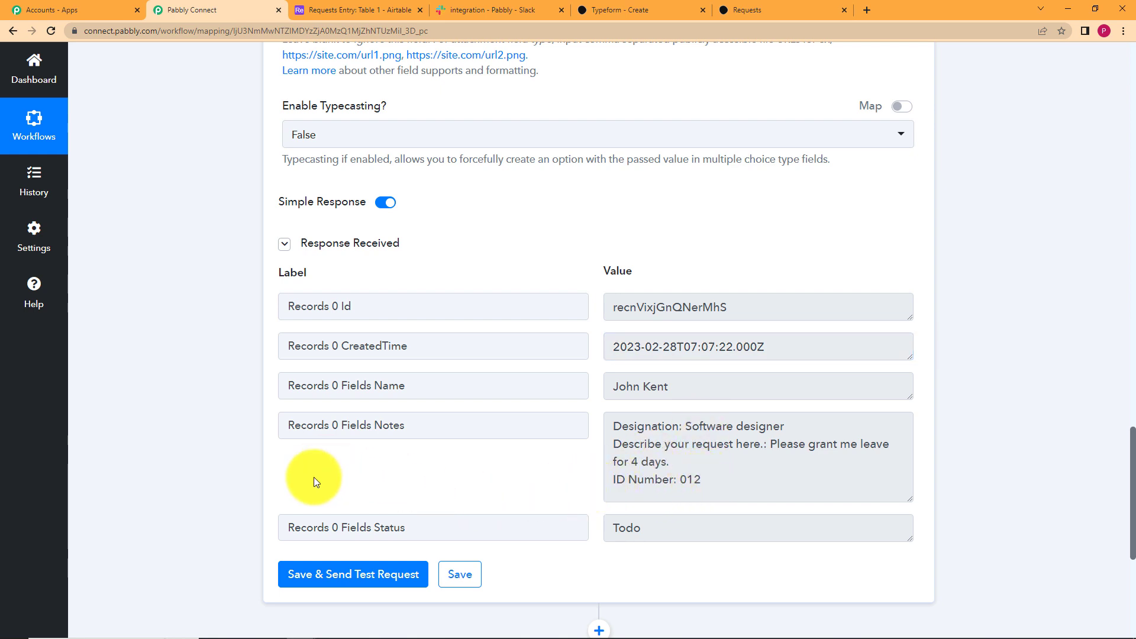
# Step: Save the Airtable action step and dismiss the confirmation
pyautogui.click(459, 574)
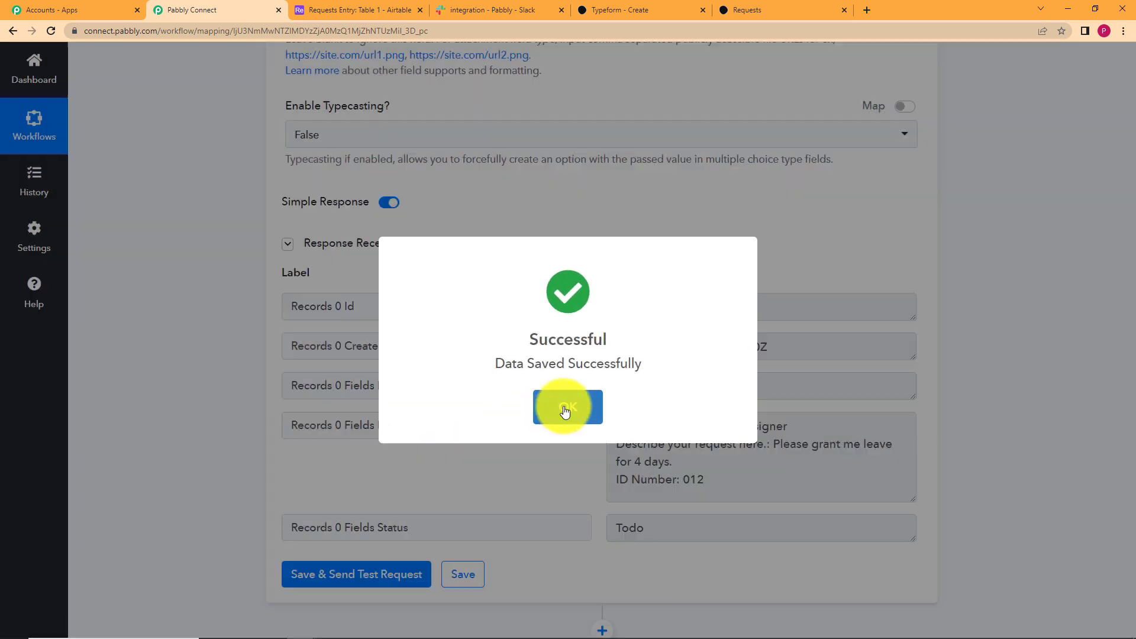
pyautogui.click(565, 410)
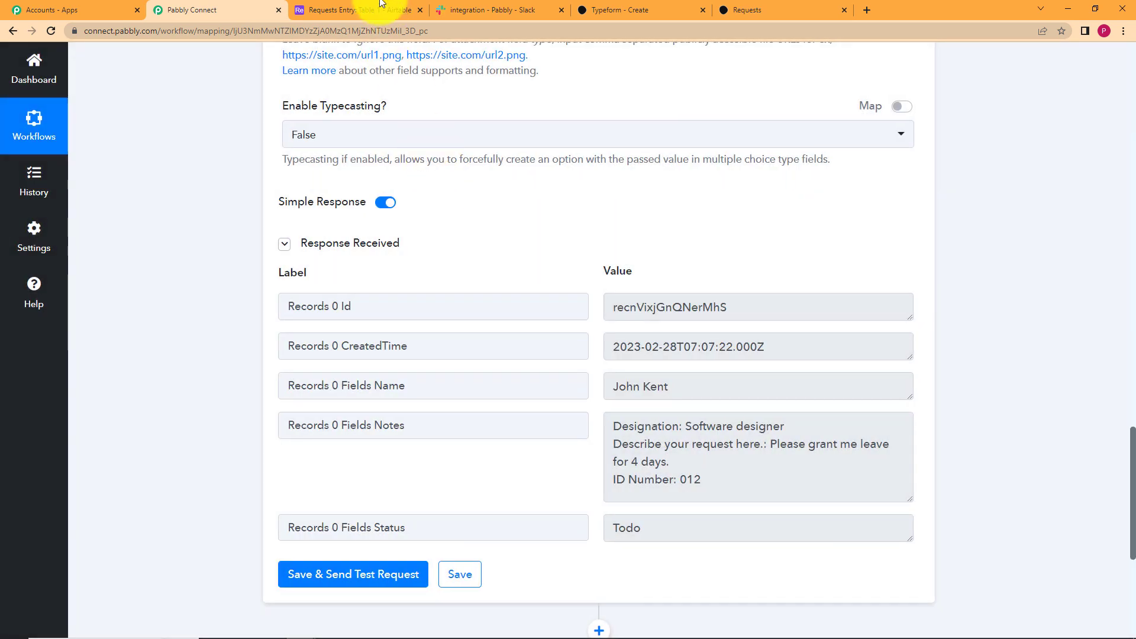
pyautogui.click(488, 5)
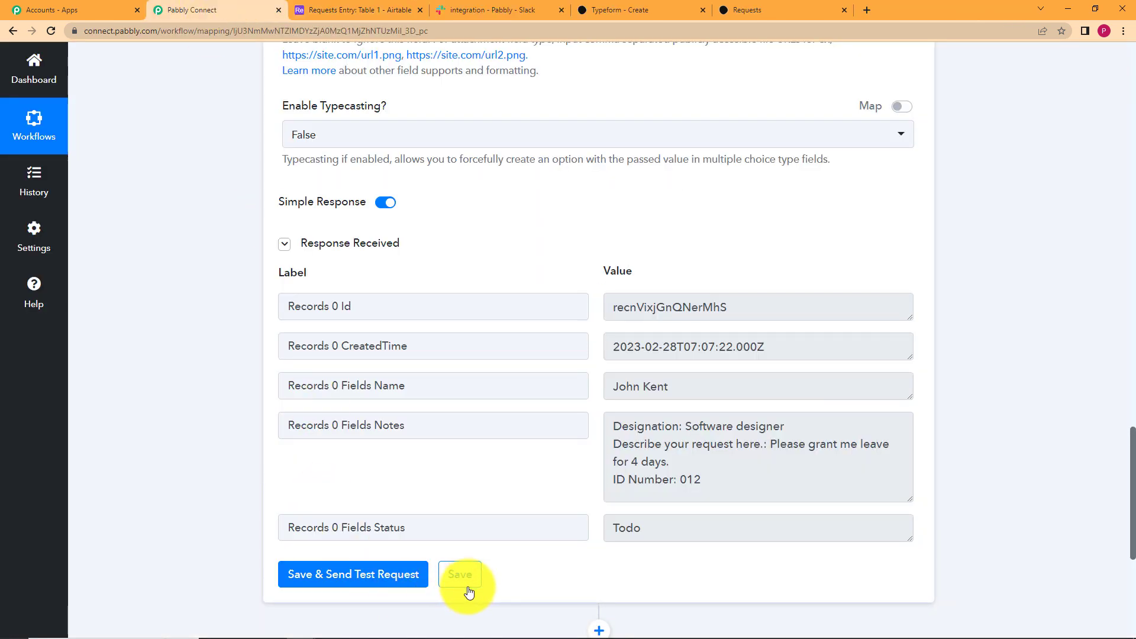
# Step: Add another action step after Airtable, using the Slack app with Send Channel Message as the action event
pyautogui.scroll(-5, 456, 375)
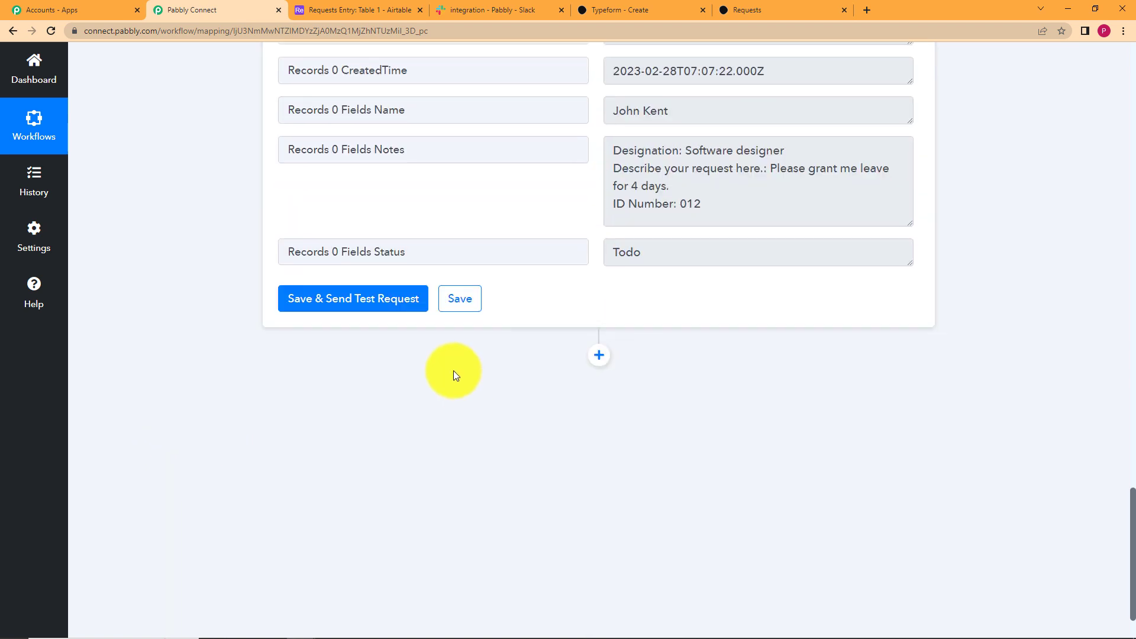
pyautogui.click(600, 355)
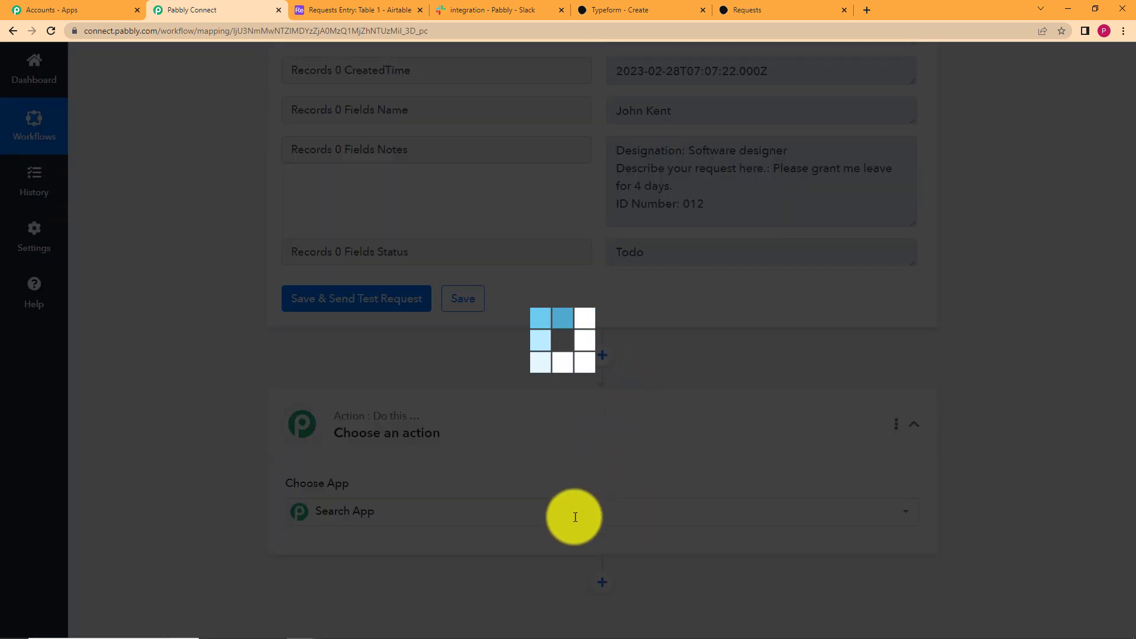
pyautogui.click(573, 513)
pyautogui.write('Slack')
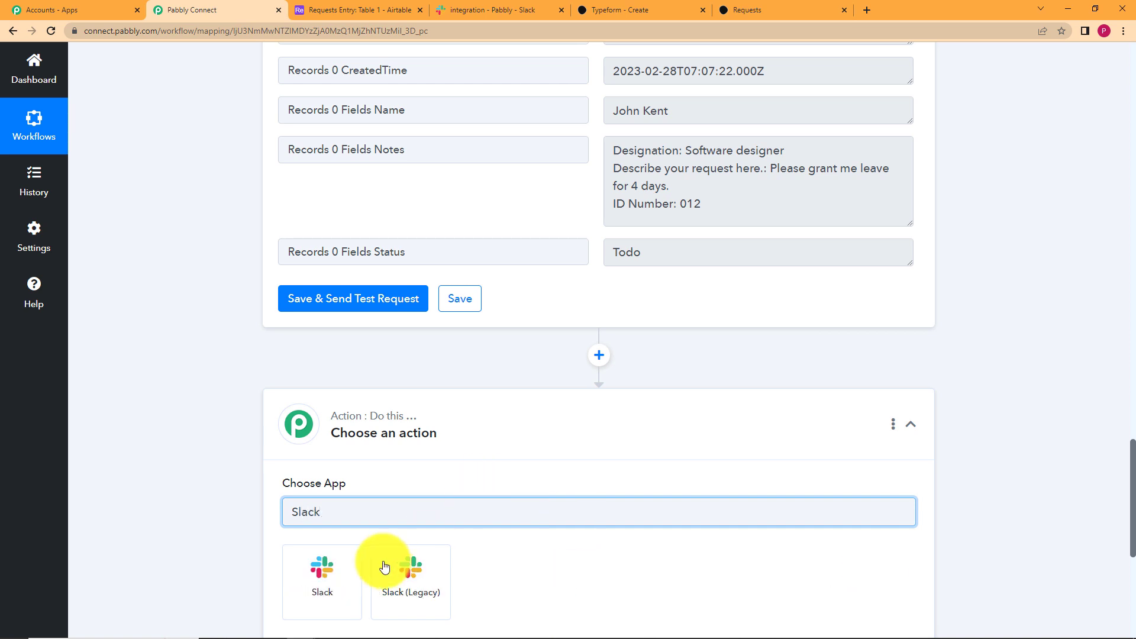
pyautogui.click(346, 577)
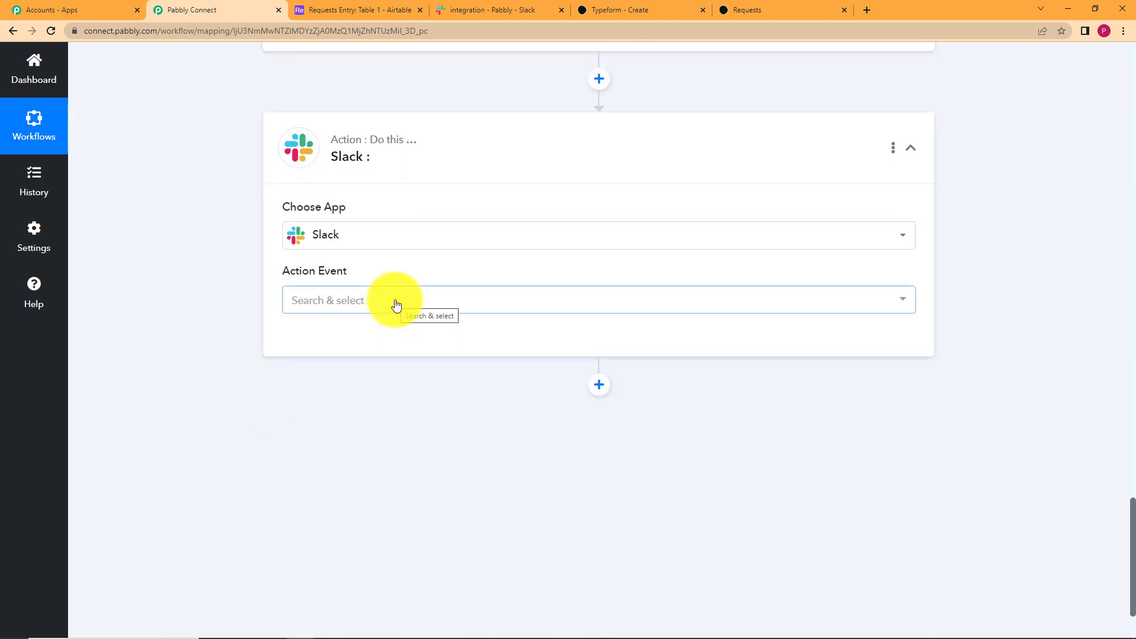
pyautogui.click(393, 302)
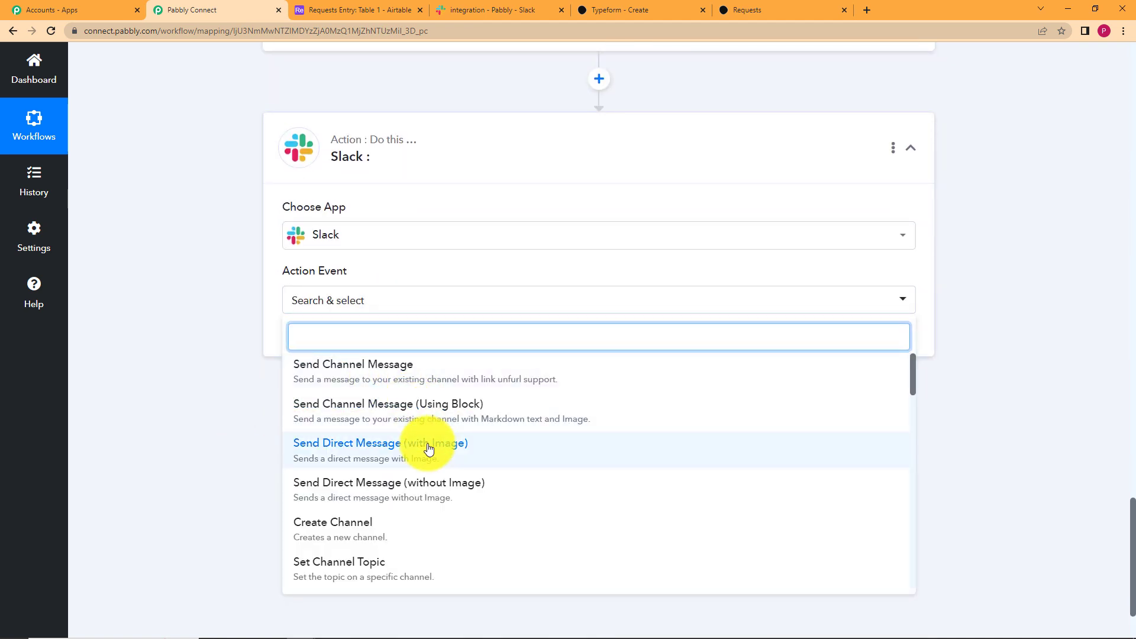
pyautogui.click(437, 384)
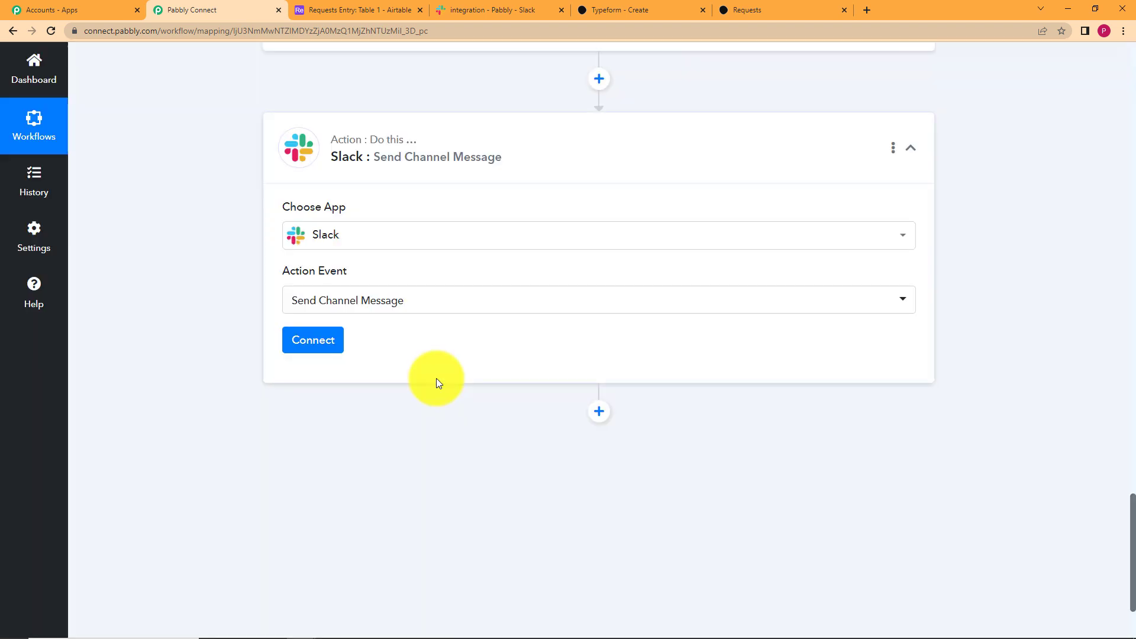
# Step: Start connecting a Slack account to the action through a new connection, up to the token type entry
pyautogui.click(301, 348)
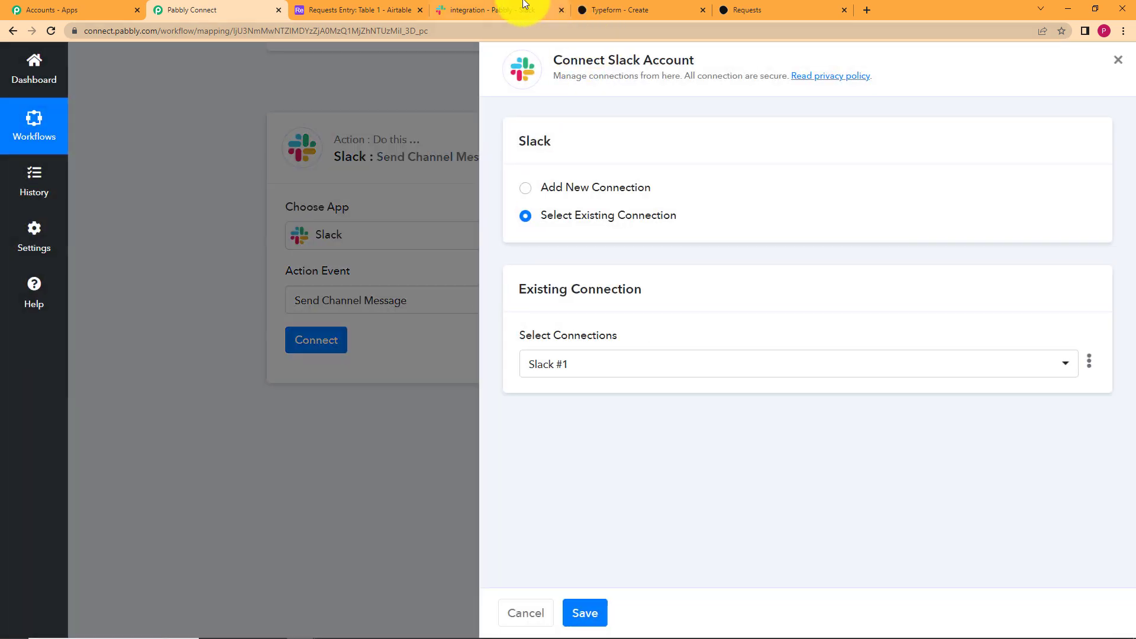
pyautogui.click(503, 10)
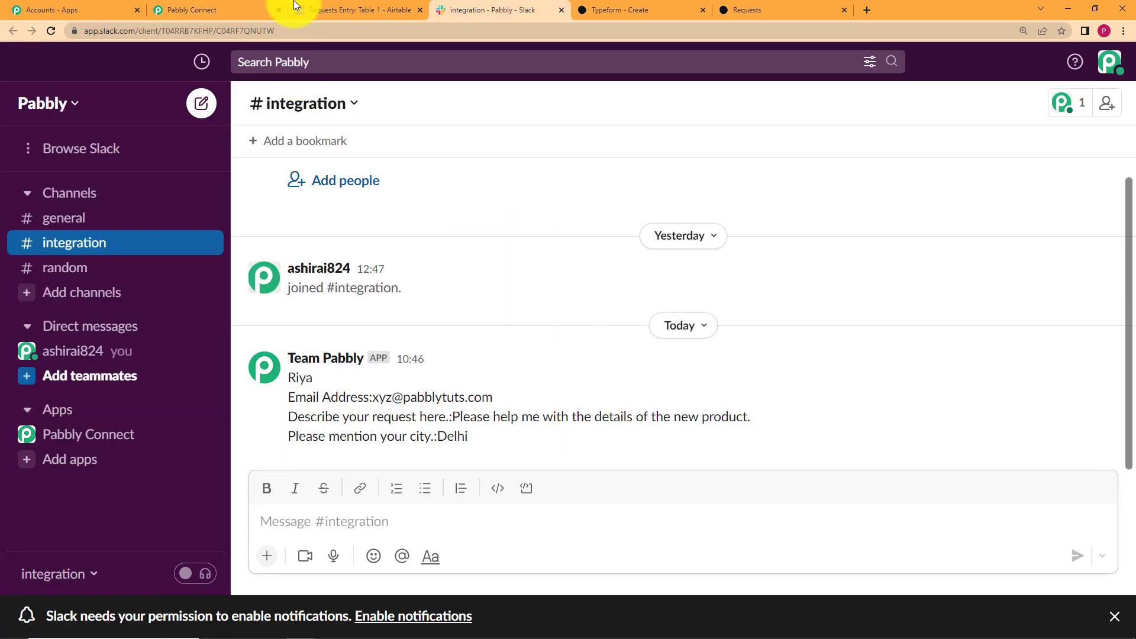
pyautogui.click(236, 10)
pyautogui.click(637, 190)
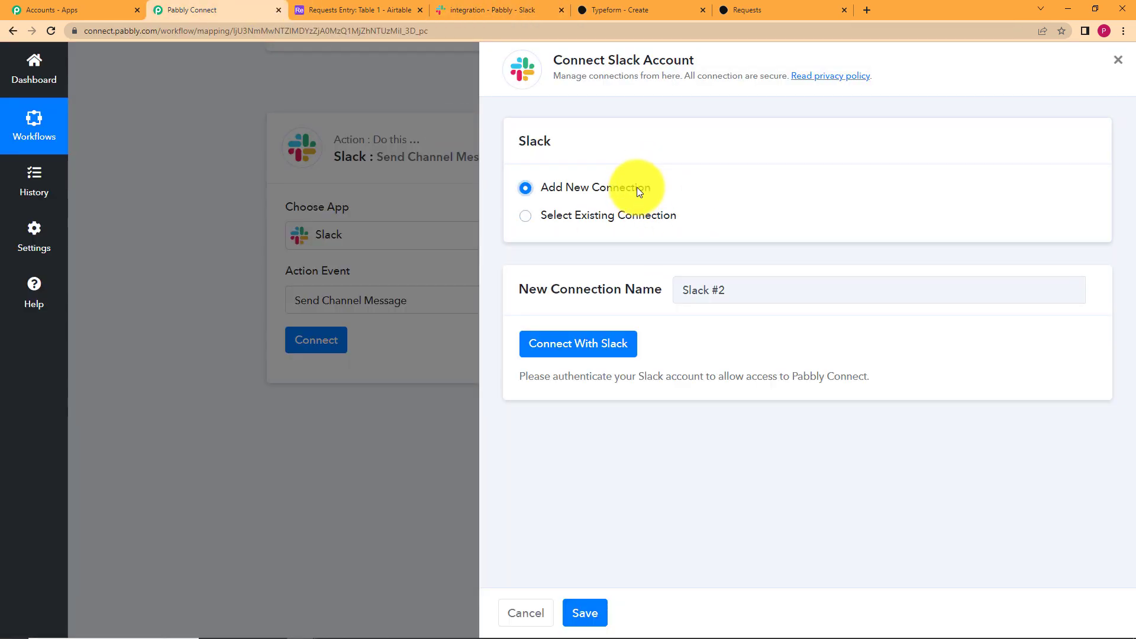
pyautogui.click(610, 340)
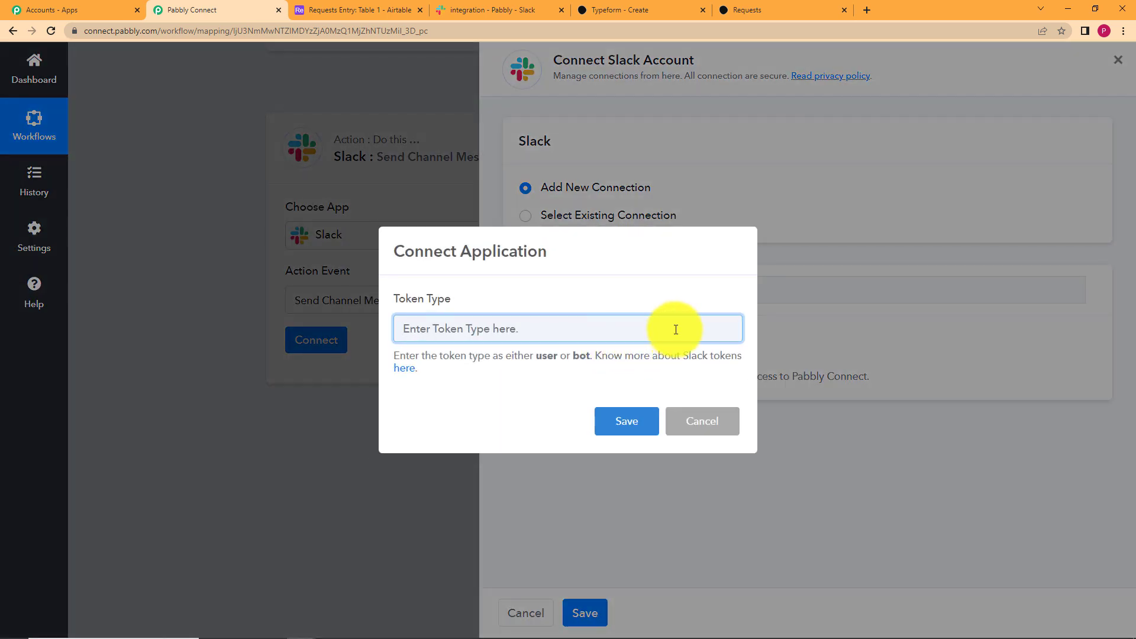
# Step: Open the help page on Slack tokens and compare the permissions listed for the user and bot token types
pyautogui.click(410, 373)
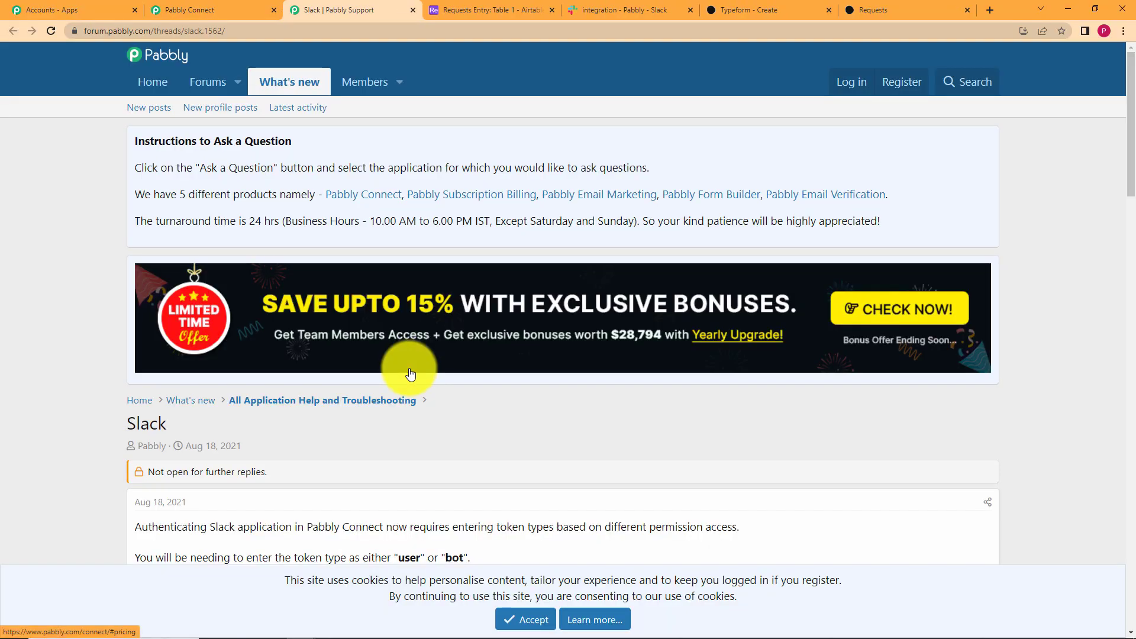
pyautogui.scroll(-4, 315, 379)
pyautogui.scroll(-10, 315, 380)
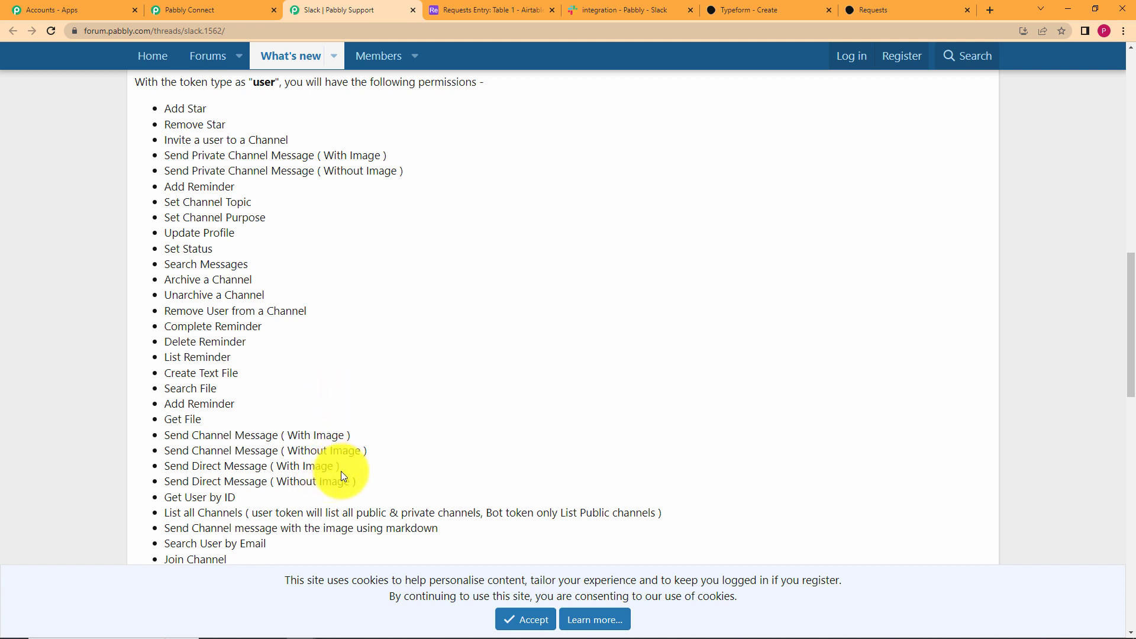
pyautogui.scroll(2, 403, 412)
pyautogui.moveTo(281, 221); pyautogui.dragTo(247, 222)
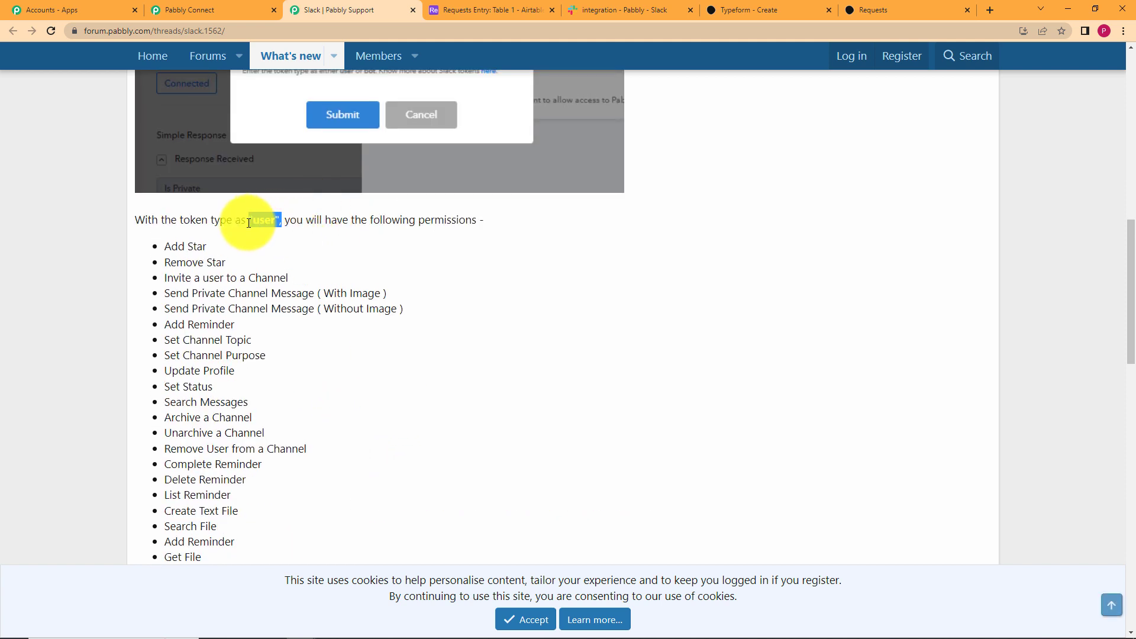
pyautogui.scroll(-7, 335, 322)
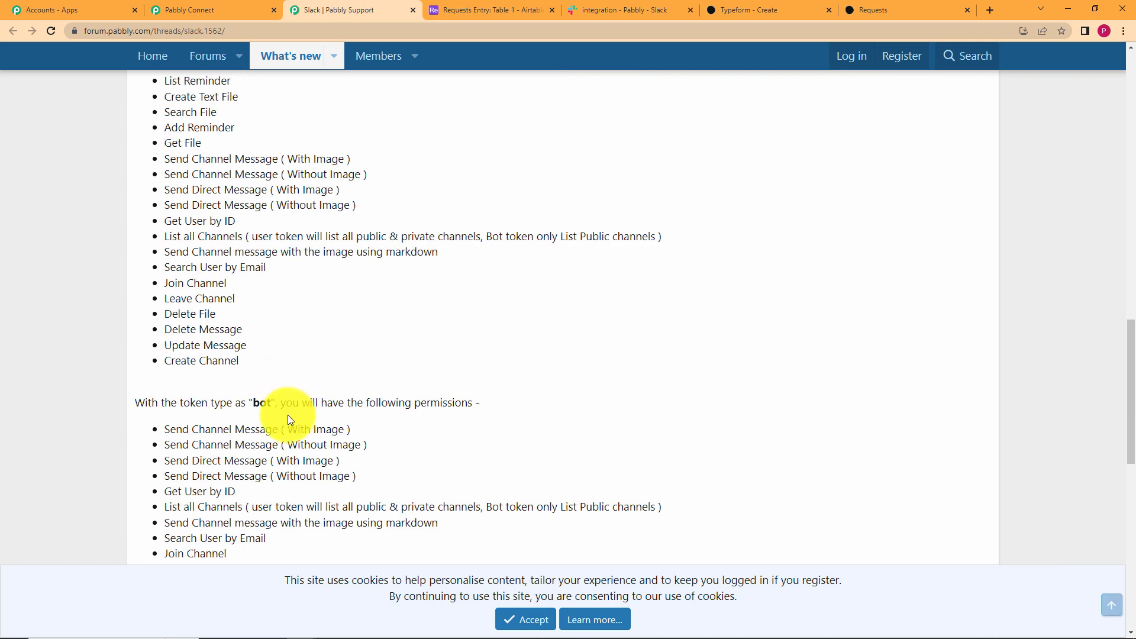
pyautogui.moveTo(282, 403); pyautogui.dragTo(252, 403)
pyautogui.click(375, 438)
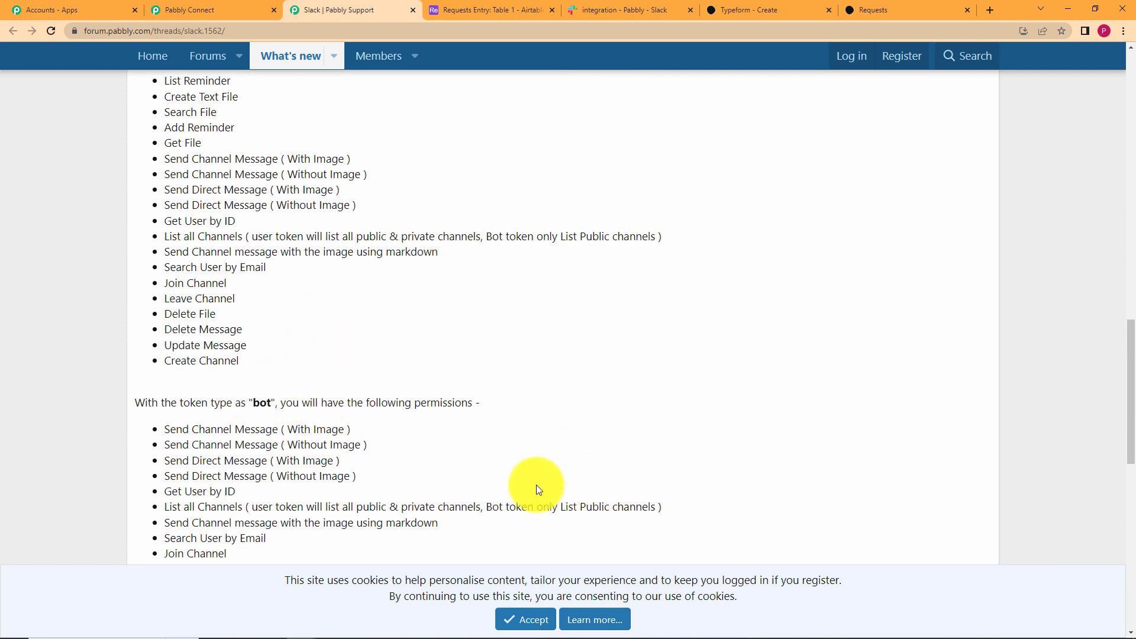
pyautogui.scroll(5, 436, 376)
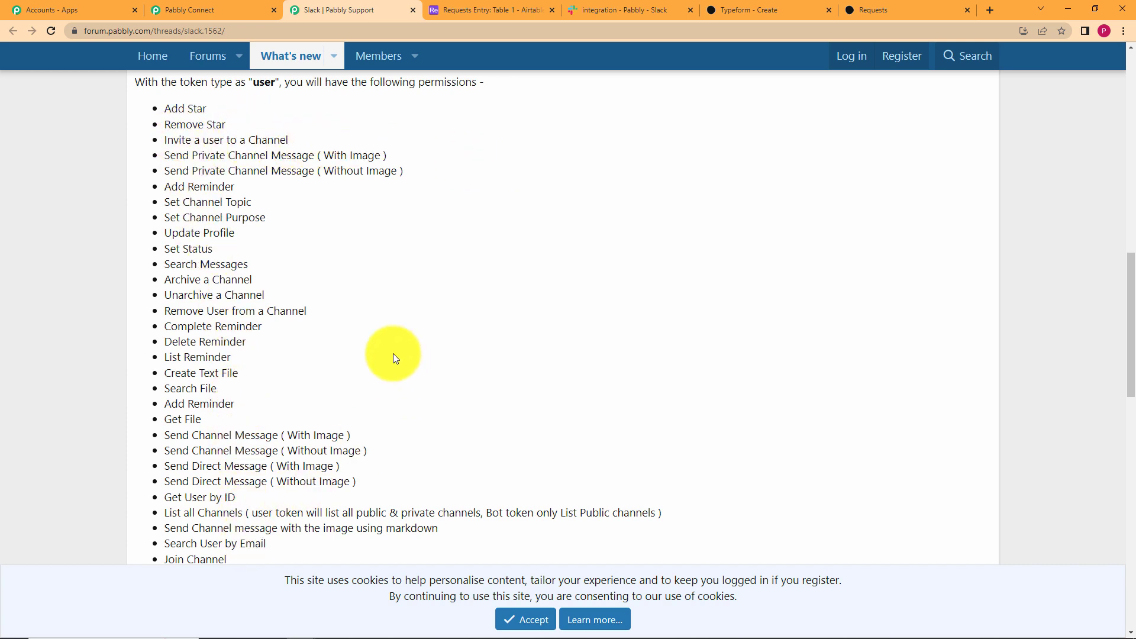
pyautogui.scroll(-5, 393, 353)
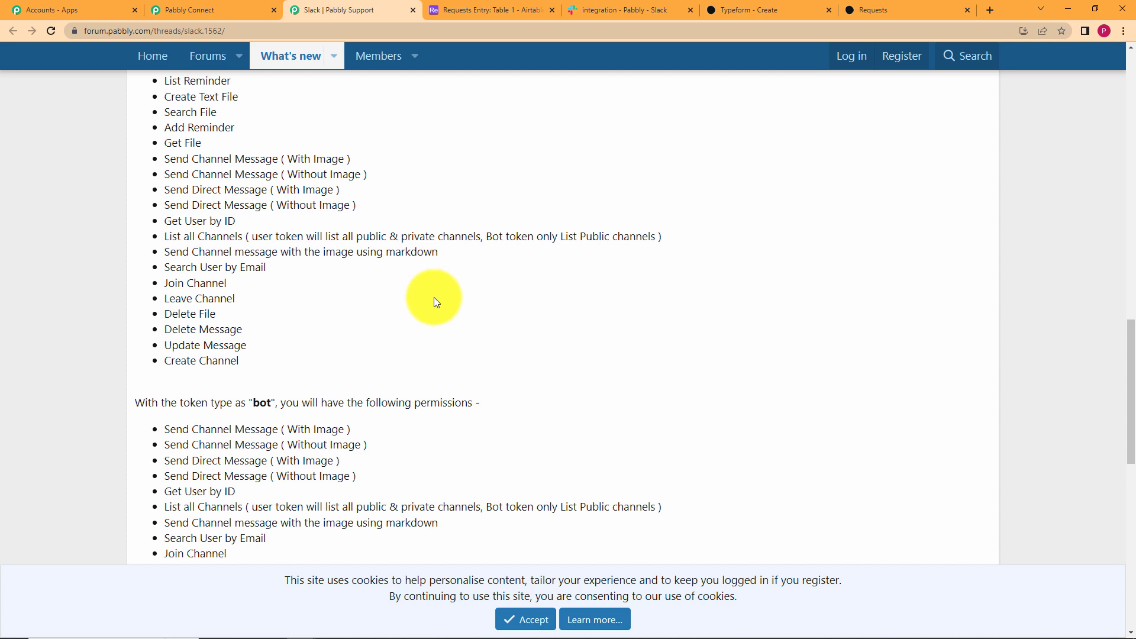
pyautogui.scroll(-3, 335, 448)
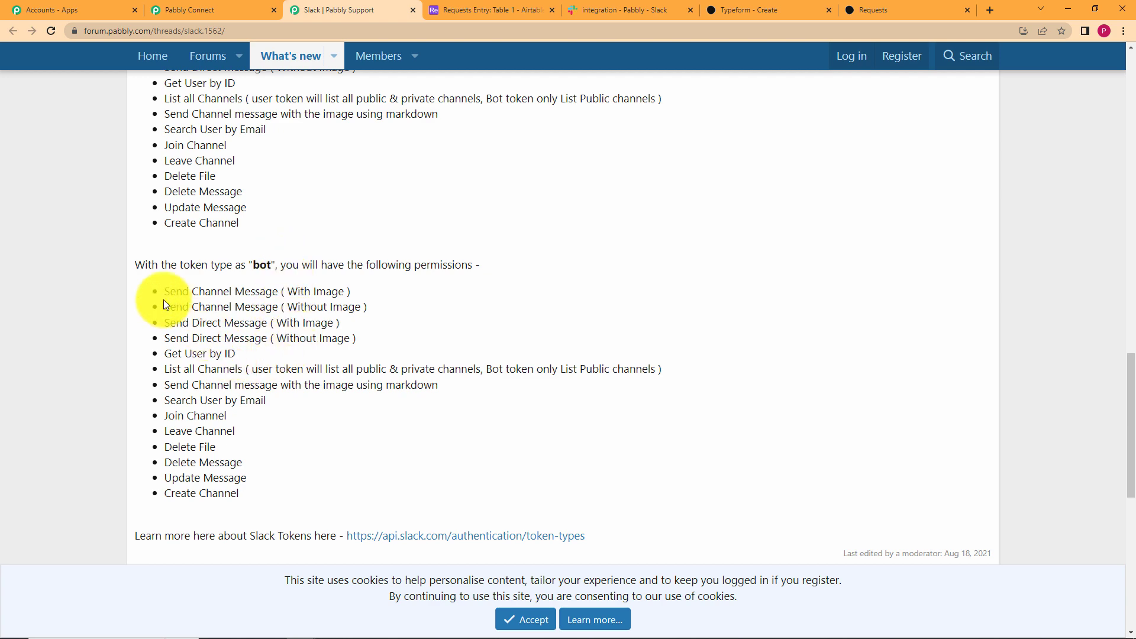
pyautogui.scroll(5, 183, 308)
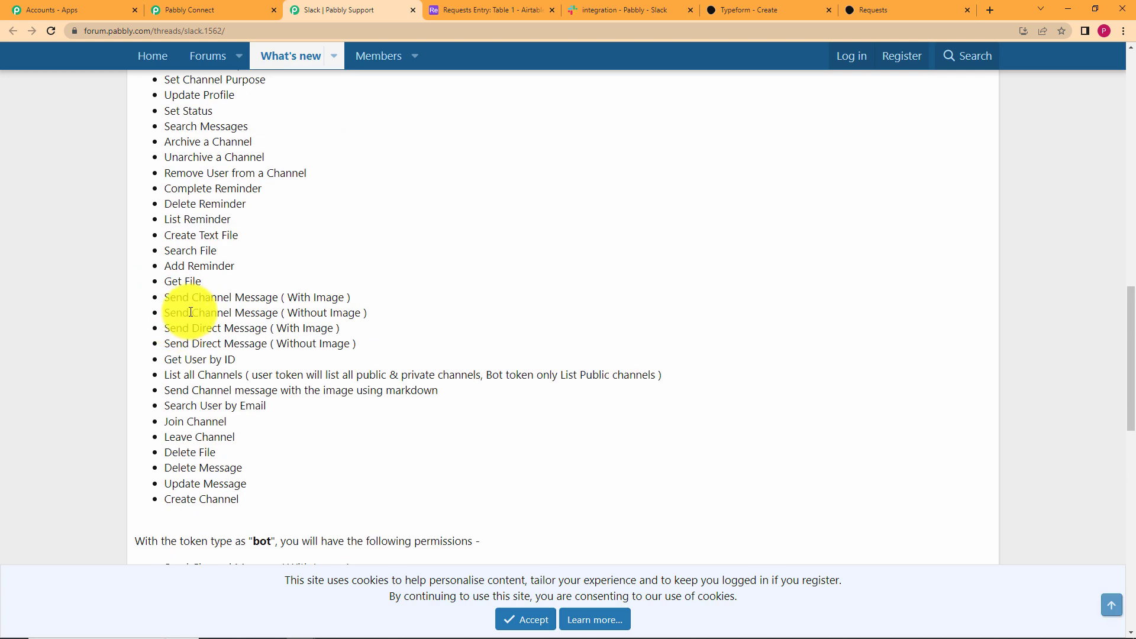
# Step: Set the Slack connection's token type to bot and submit it, after checking the token permissions on the help page
pyautogui.scroll(2, 260, 305)
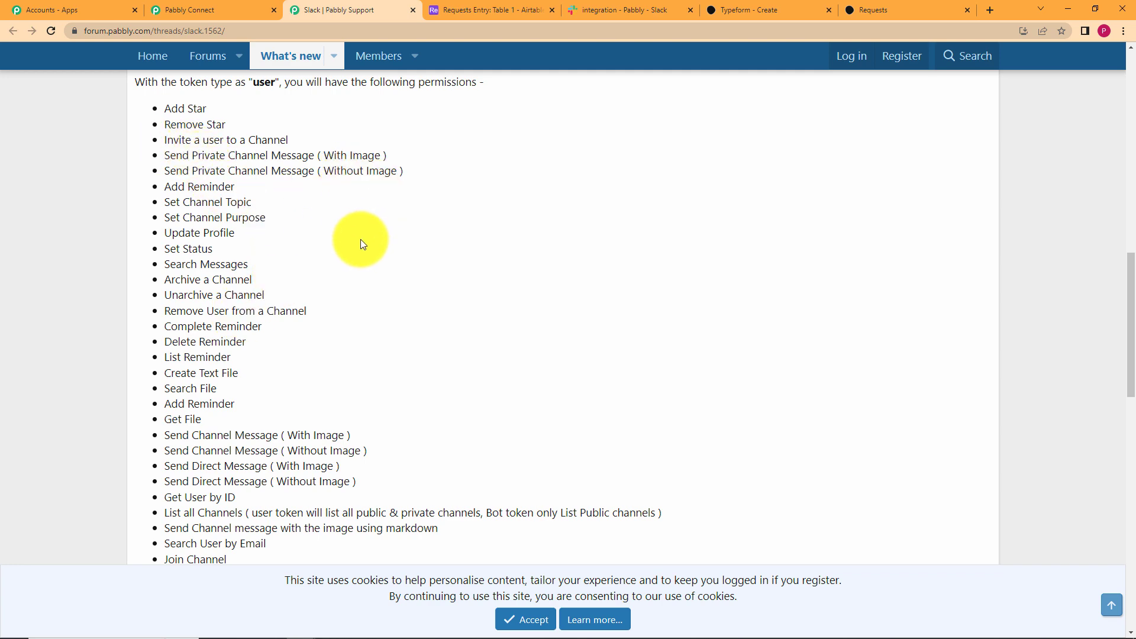
pyautogui.scroll(-6, 368, 246)
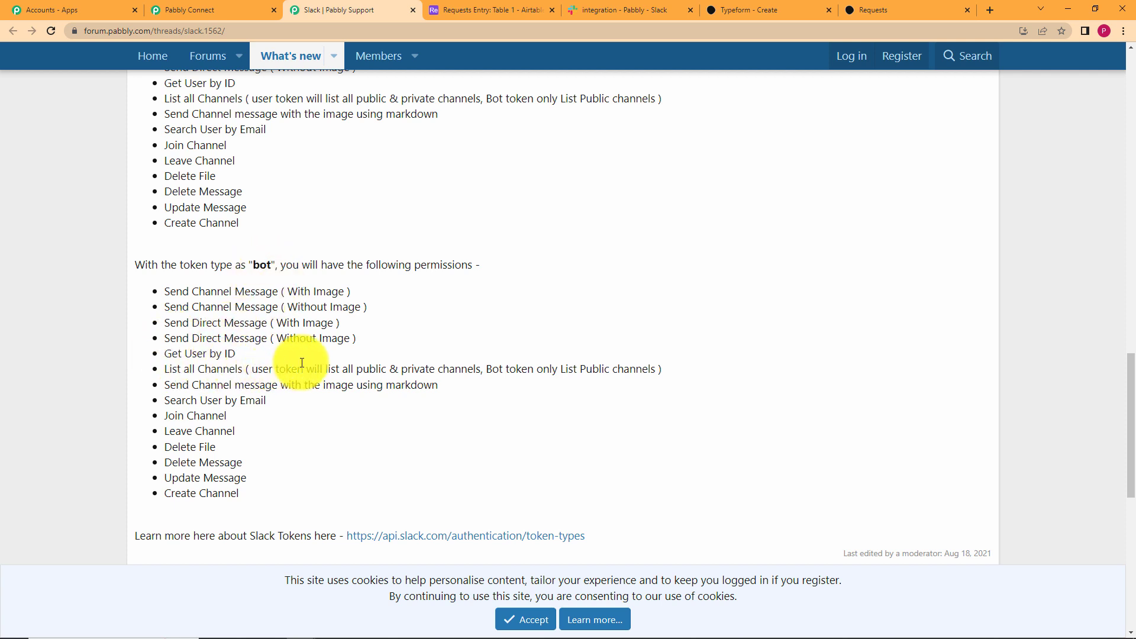
pyautogui.click(190, 10)
pyautogui.click(441, 323)
pyautogui.write('bot')
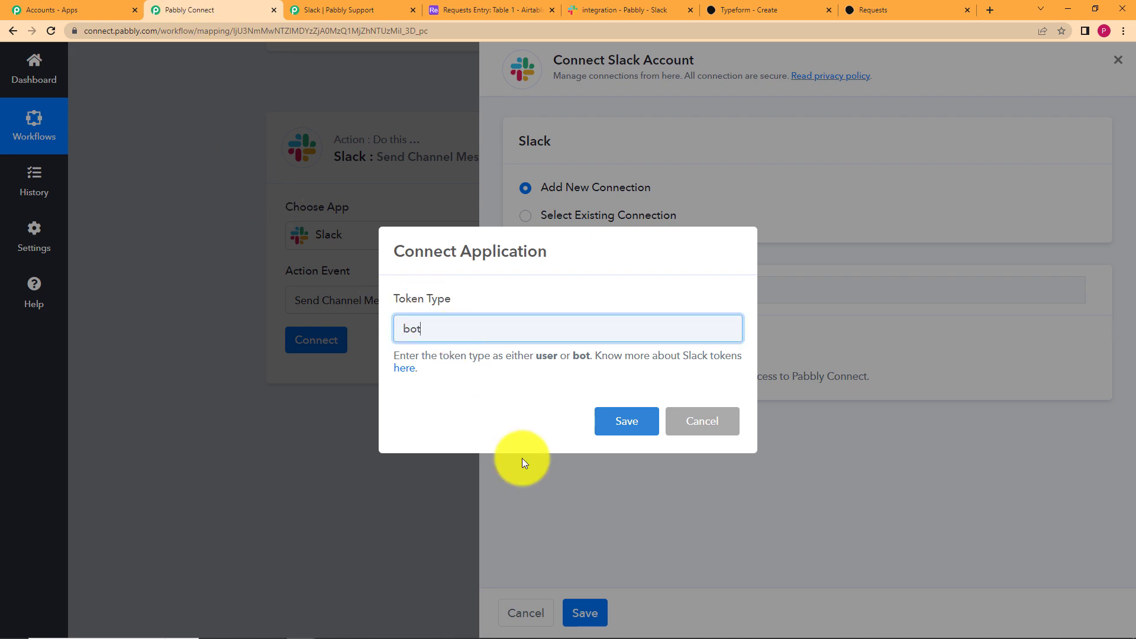
pyautogui.click(624, 422)
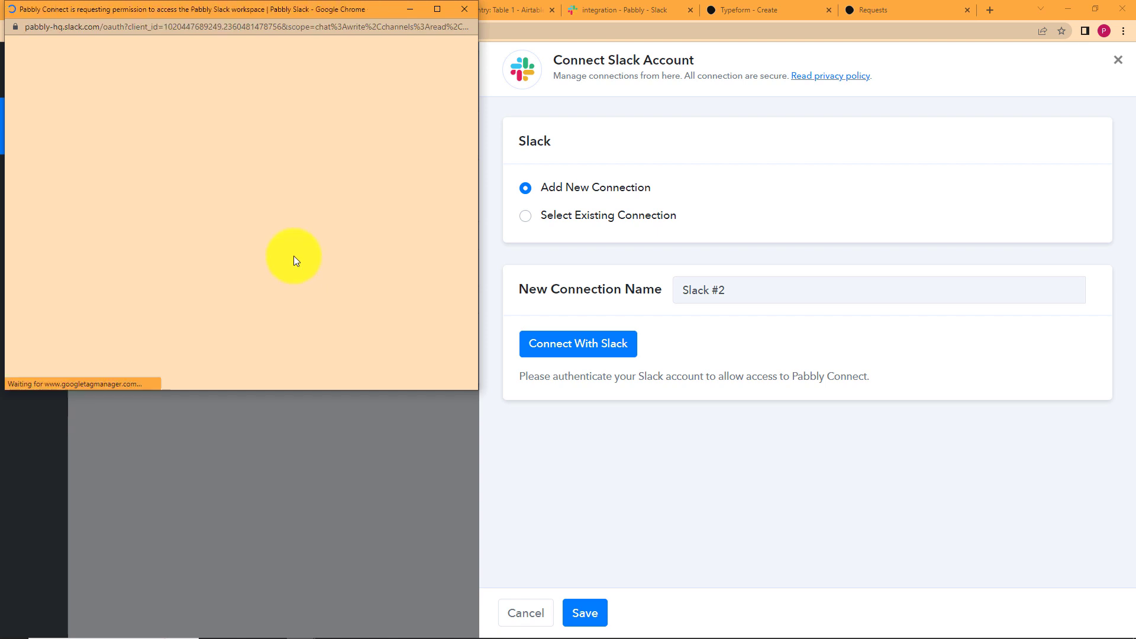
# Step: Allow Pabbly Connect to access the Pabbly Slack workspace and dismiss the authorization confirmation
pyautogui.scroll(-5, 284, 270)
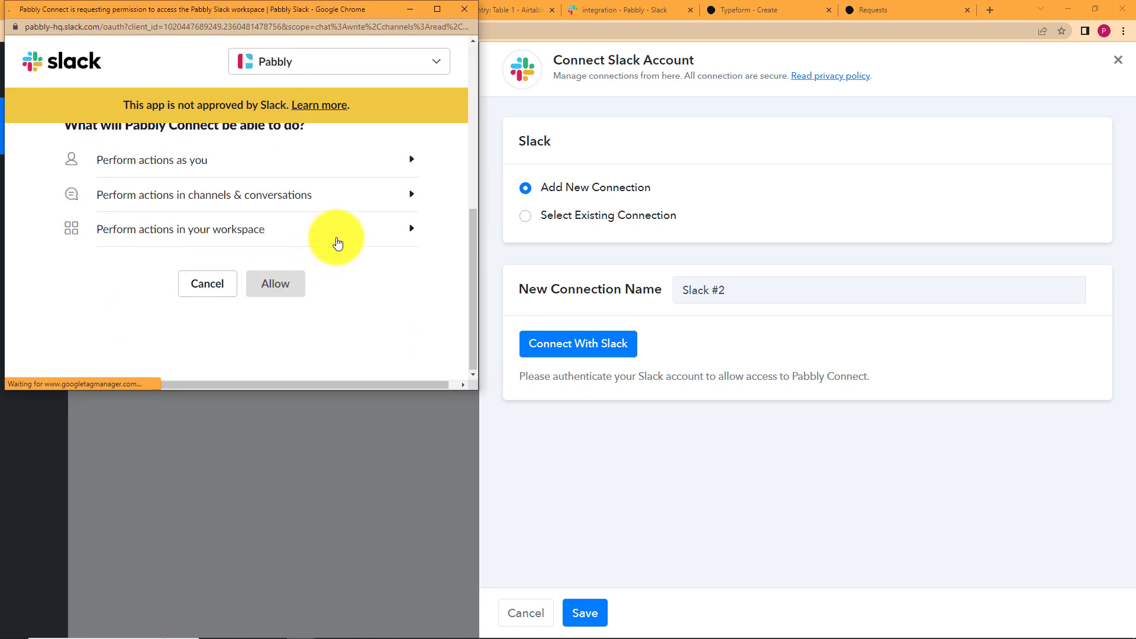
pyautogui.click(283, 279)
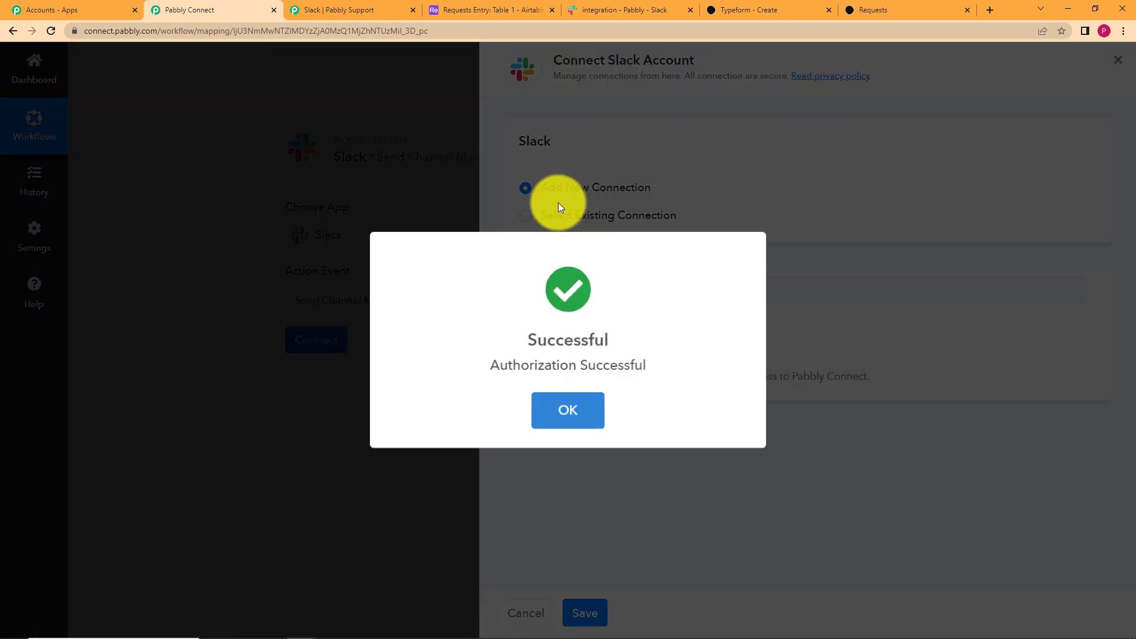
pyautogui.click(592, 417)
# Step: Check the general channel in the Slack workspace and choose general as the channel for the message action
pyautogui.scroll(-2, 425, 359)
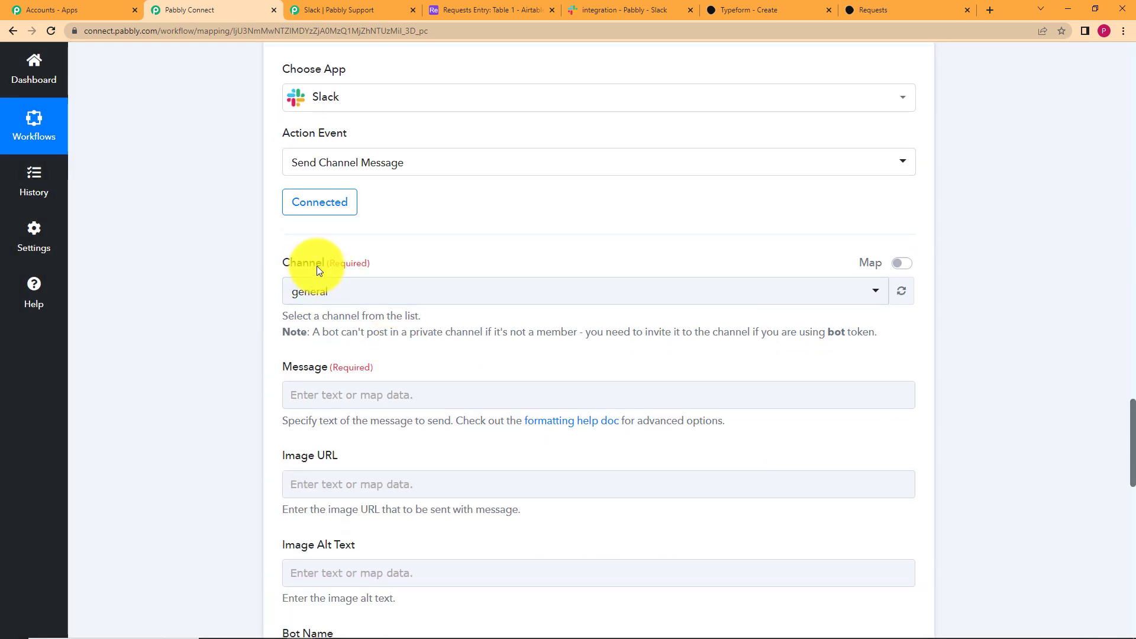
pyautogui.click(597, 9)
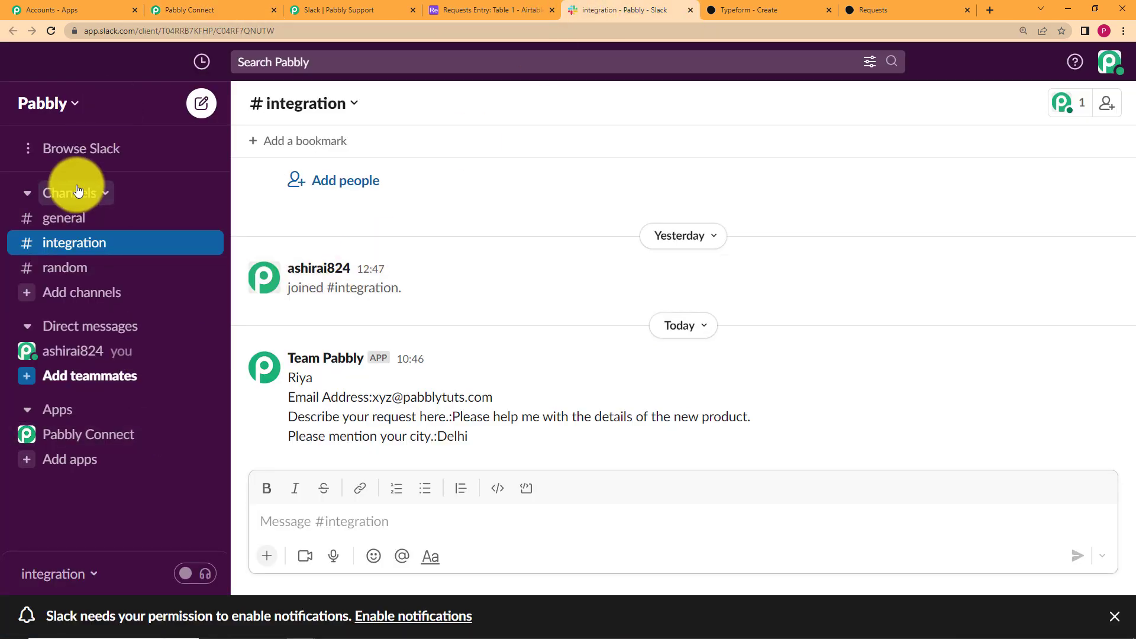
pyautogui.click(79, 230)
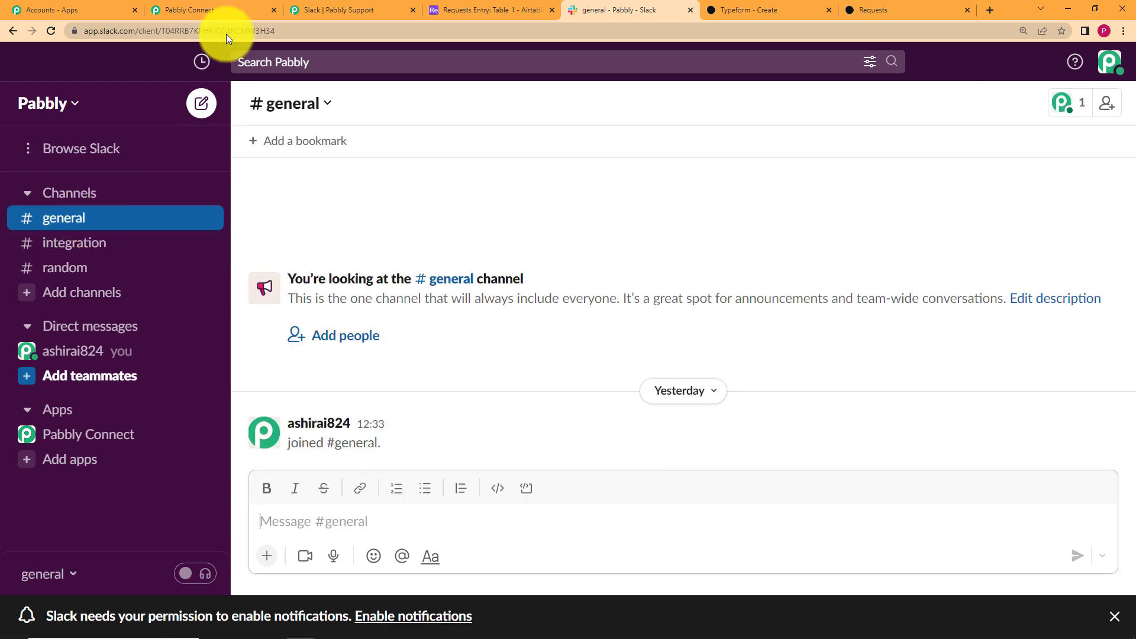
pyautogui.click(249, 6)
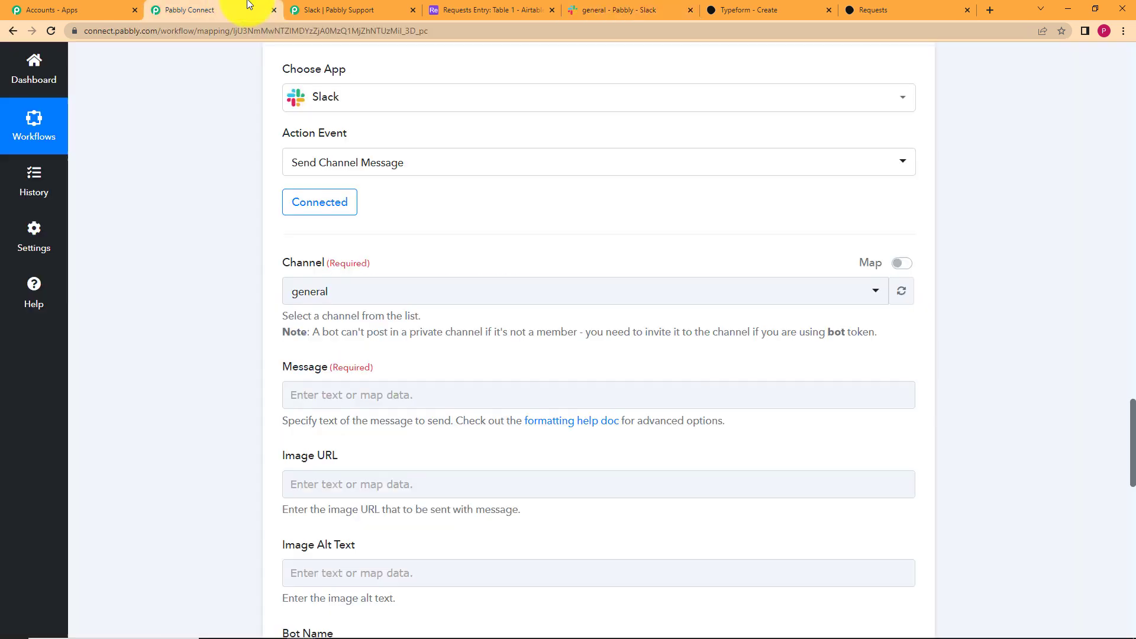
pyautogui.click(357, 296)
pyautogui.click(338, 360)
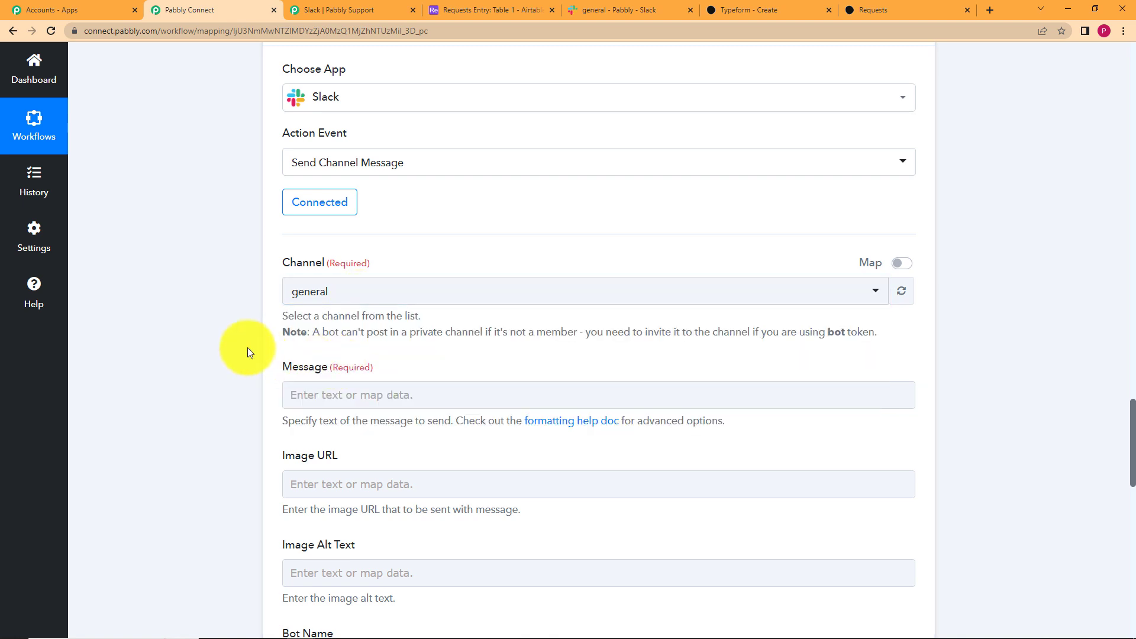
# Step: Map the Records 0 Fields Name value from the Airtable Create Record step into the Slack message
pyautogui.click(351, 392)
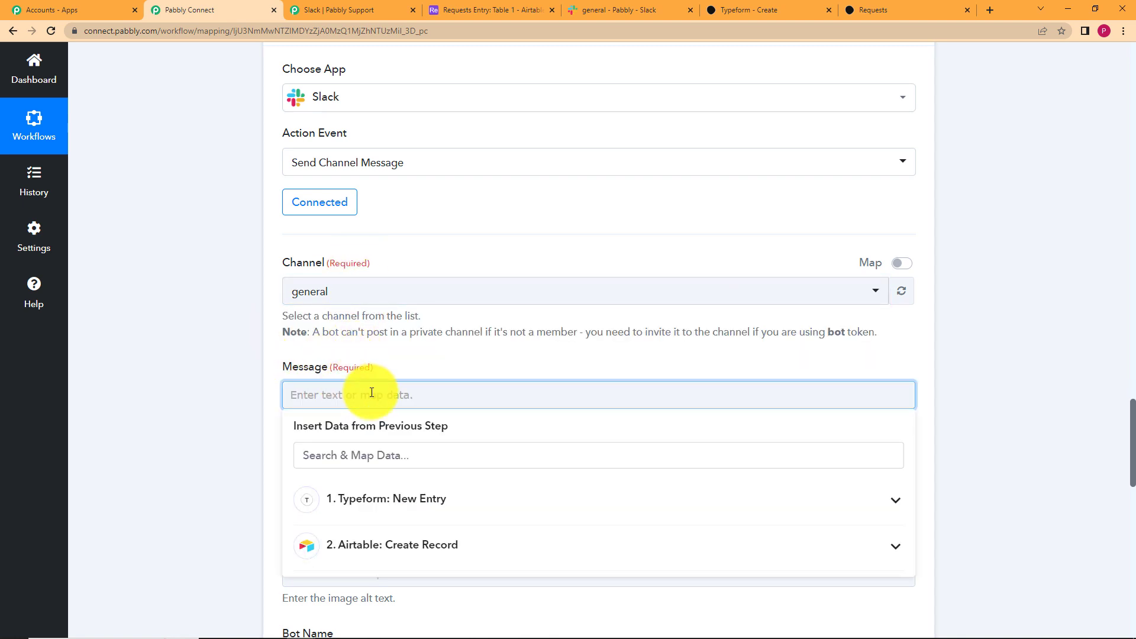
pyautogui.click(223, 421)
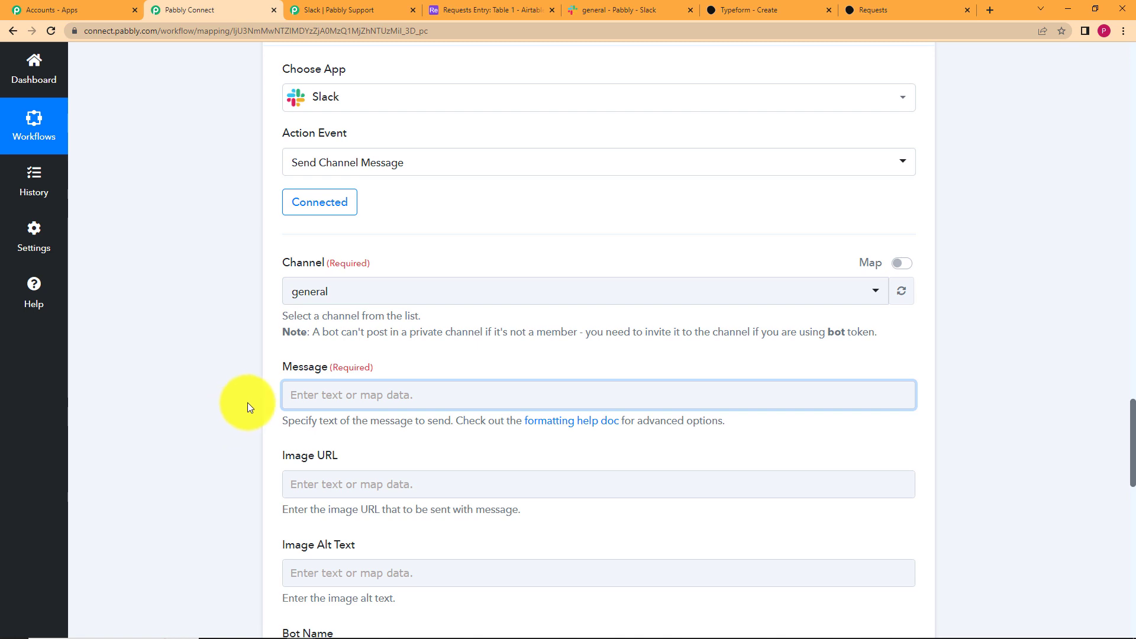
pyautogui.scroll(-5, 248, 402)
pyautogui.click(407, 119)
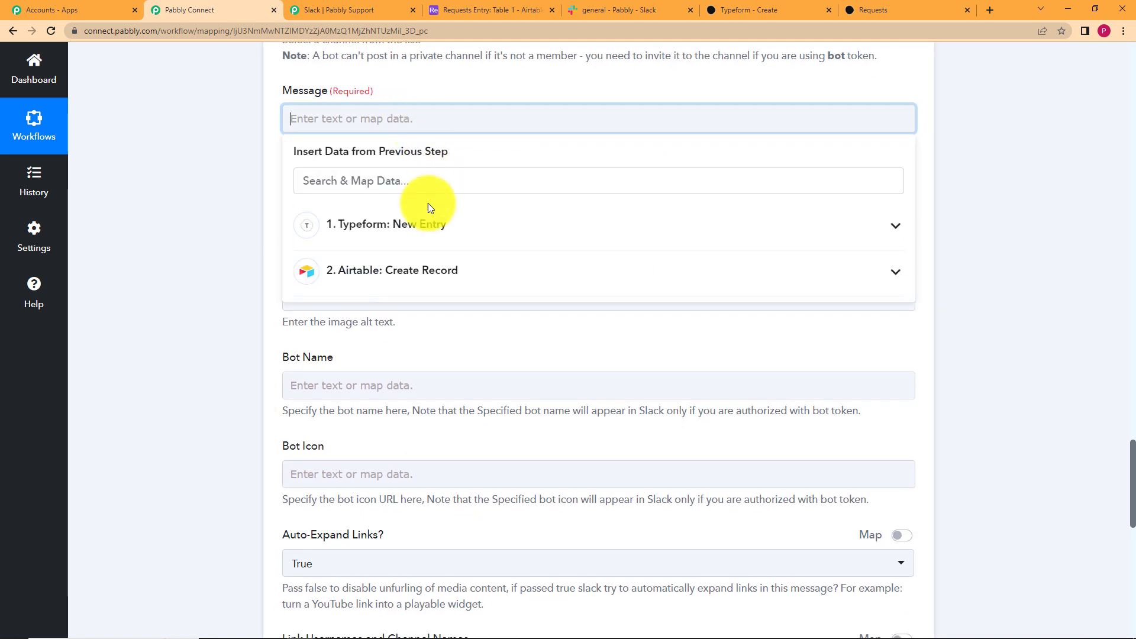
pyautogui.click(498, 283)
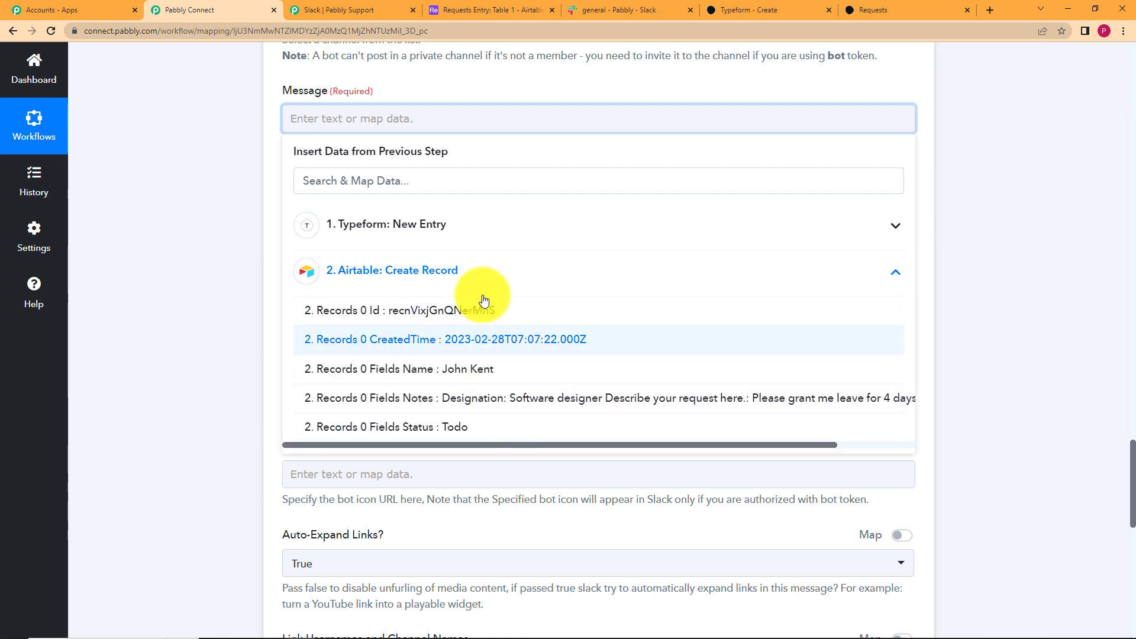
pyautogui.click(475, 369)
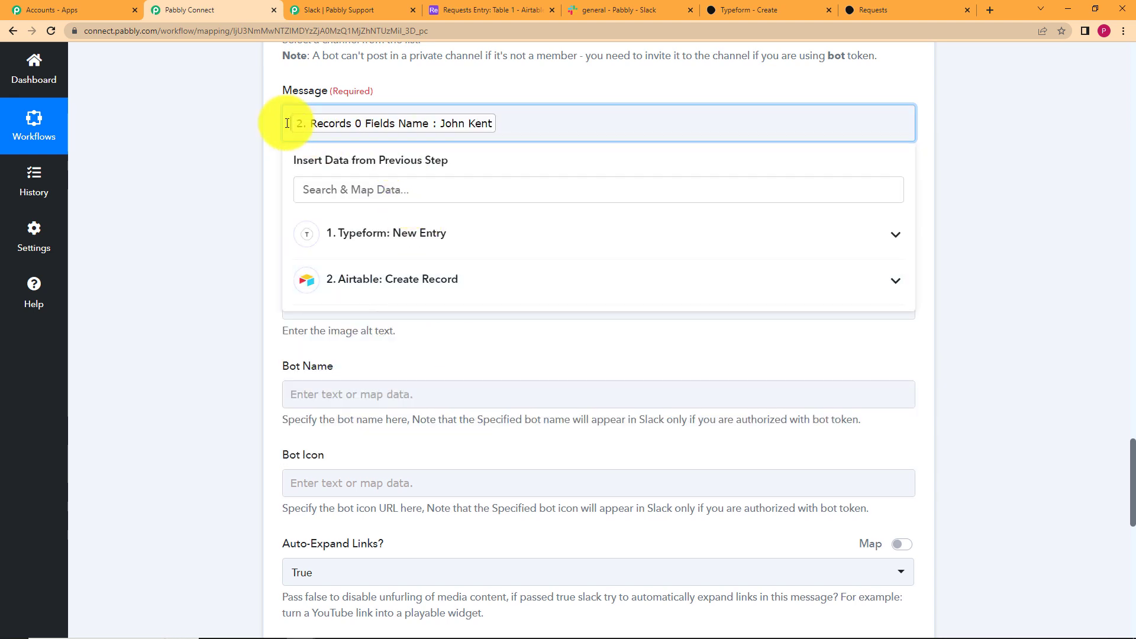
# Step: Put the label "Name:" before the mapped name in the message and add a \n line break after it
pyautogui.write('Na')
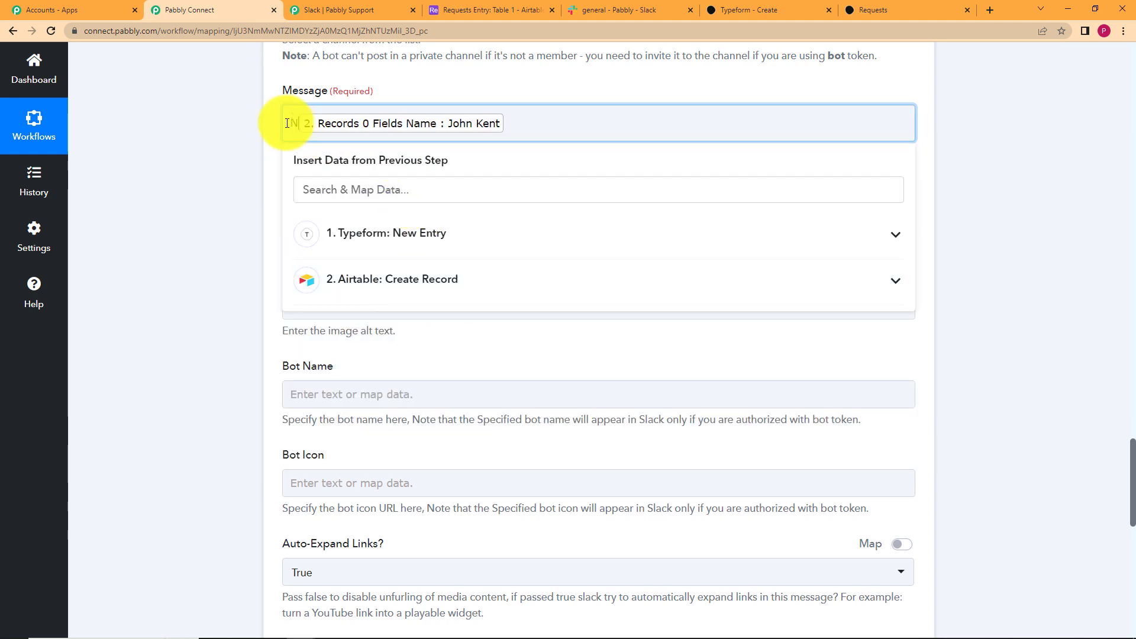
pyautogui.write('me')
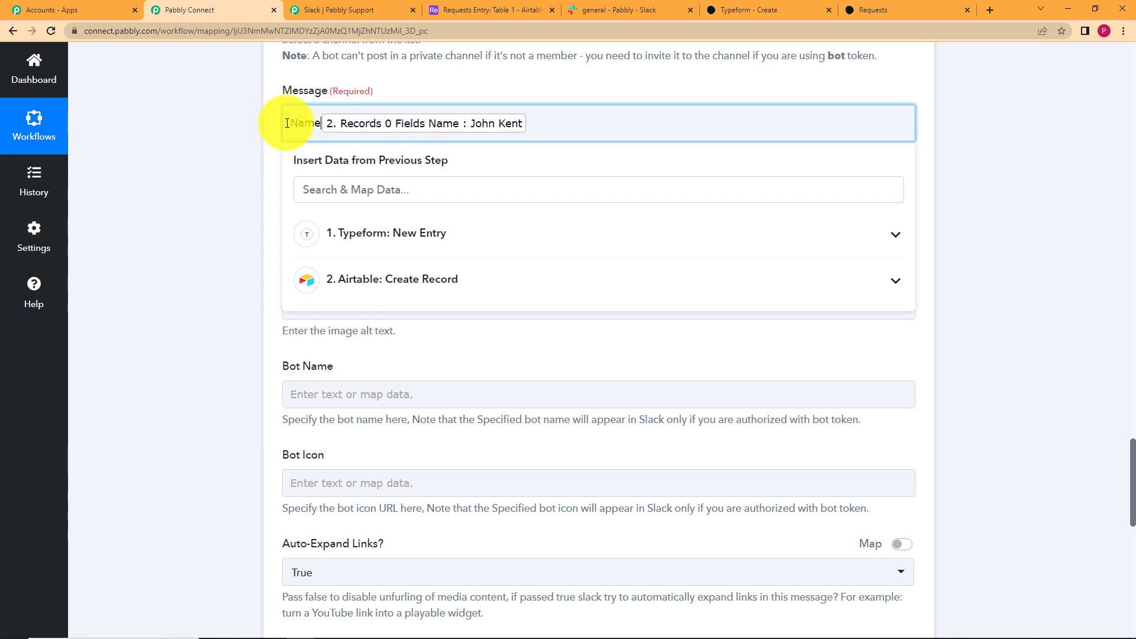
pyautogui.write(':')
pyautogui.click(571, 123)
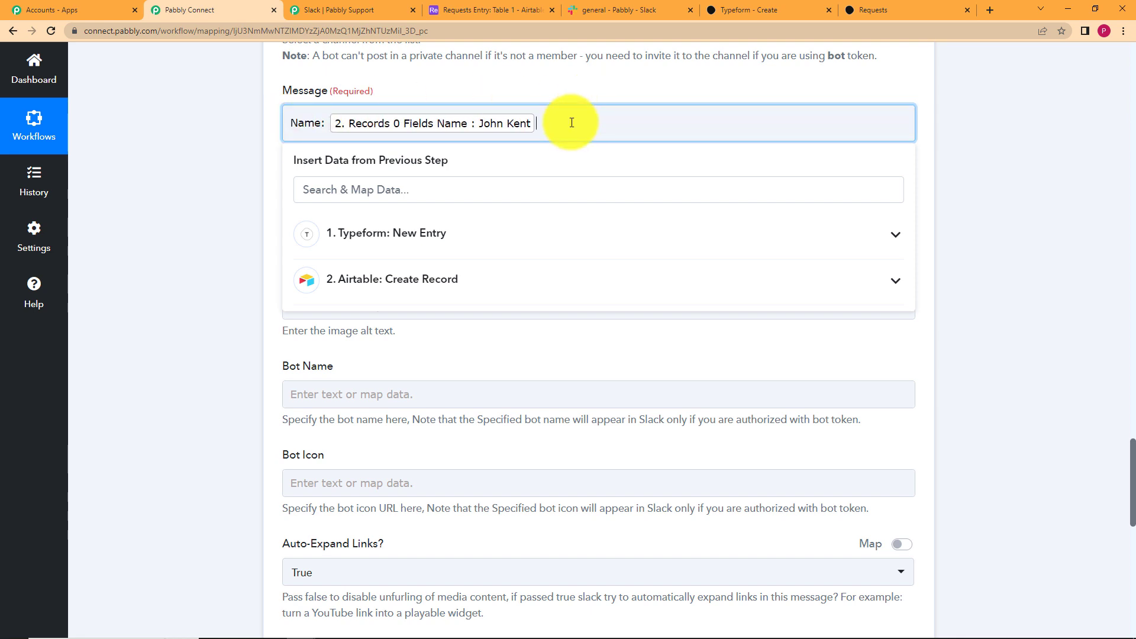
pyautogui.write('\\n')
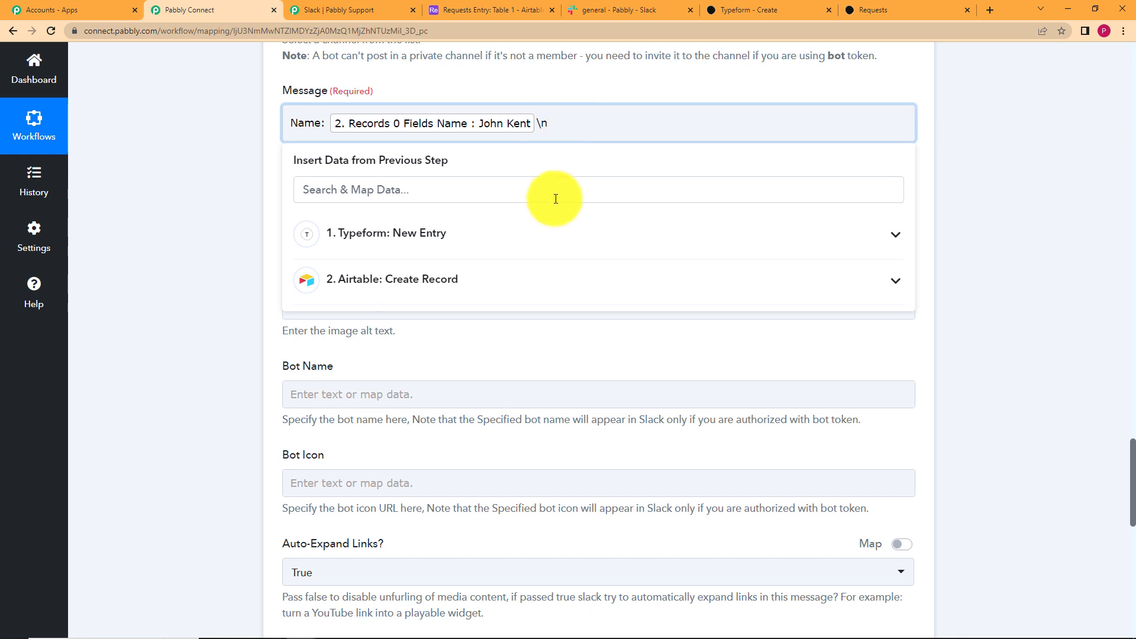
# Step: Add the Airtable step's Records 0 Fields Notes value to the message after the line break
pyautogui.click(553, 273)
pyautogui.click(581, 416)
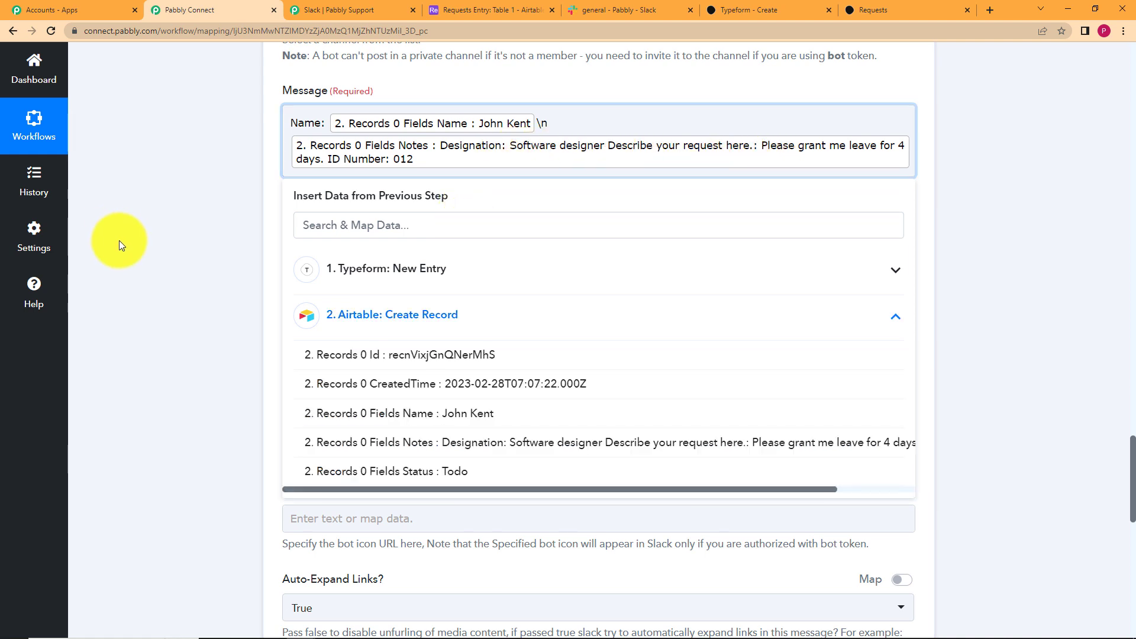
pyautogui.click(167, 247)
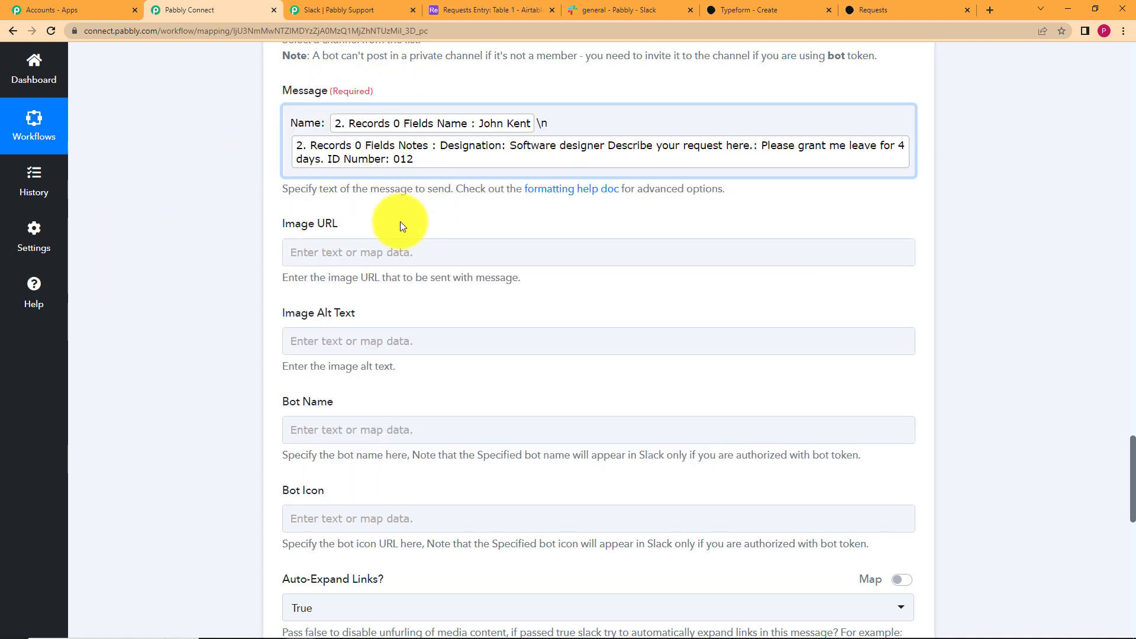
# Step: Set the bot name for the Slack message to Team Lead, leaving the image fields empty
pyautogui.scroll(-2, 381, 273)
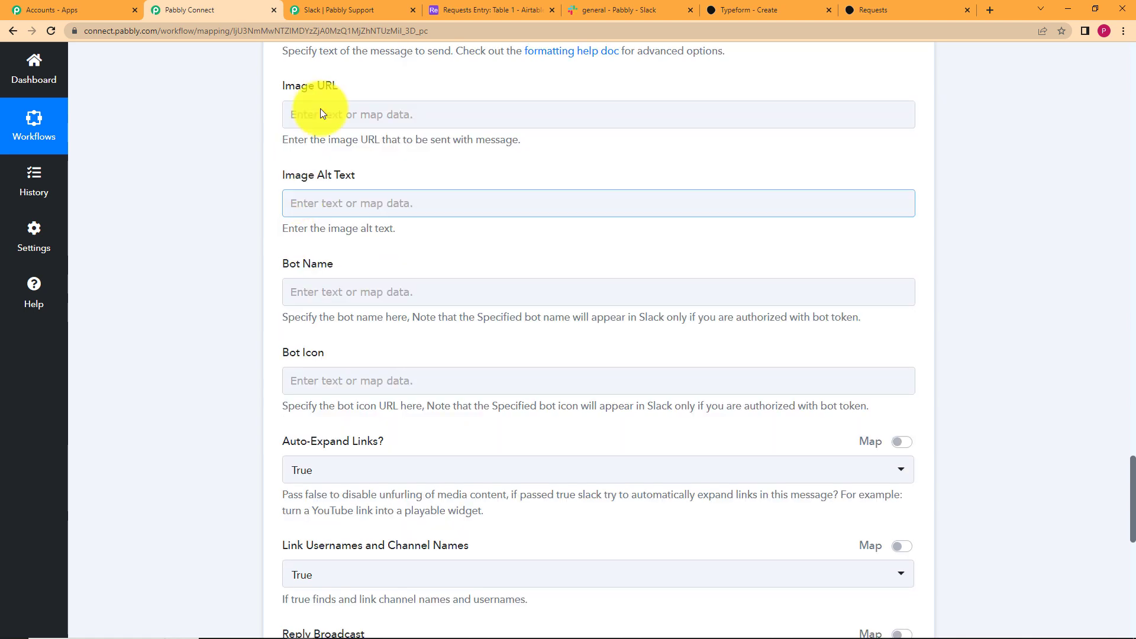
pyautogui.click(311, 203)
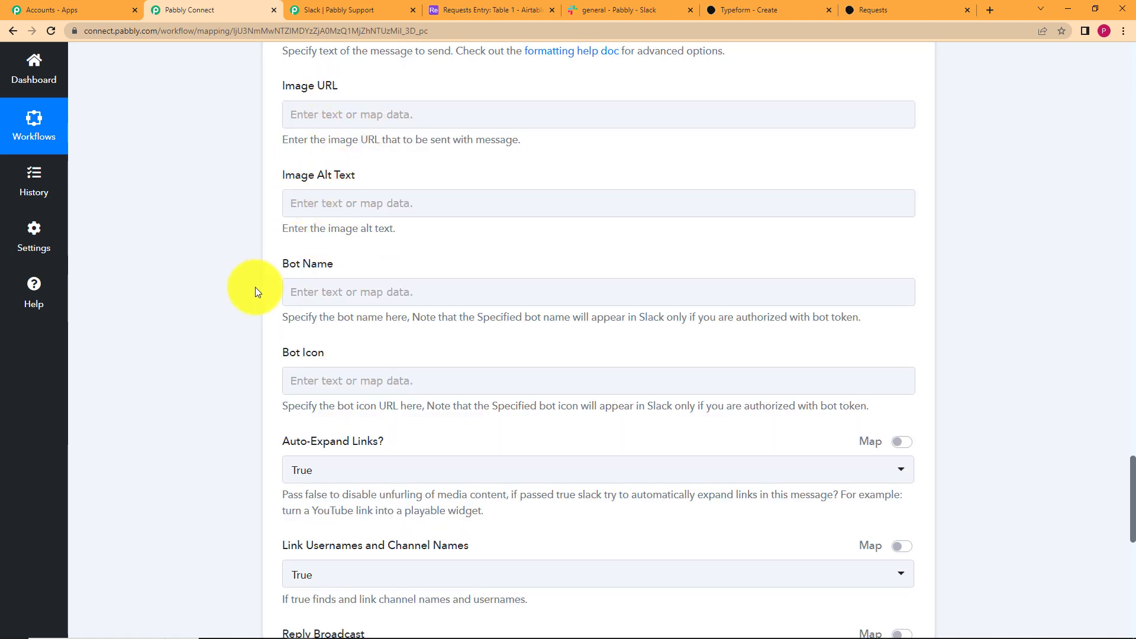
pyautogui.click(332, 293)
pyautogui.click(348, 5)
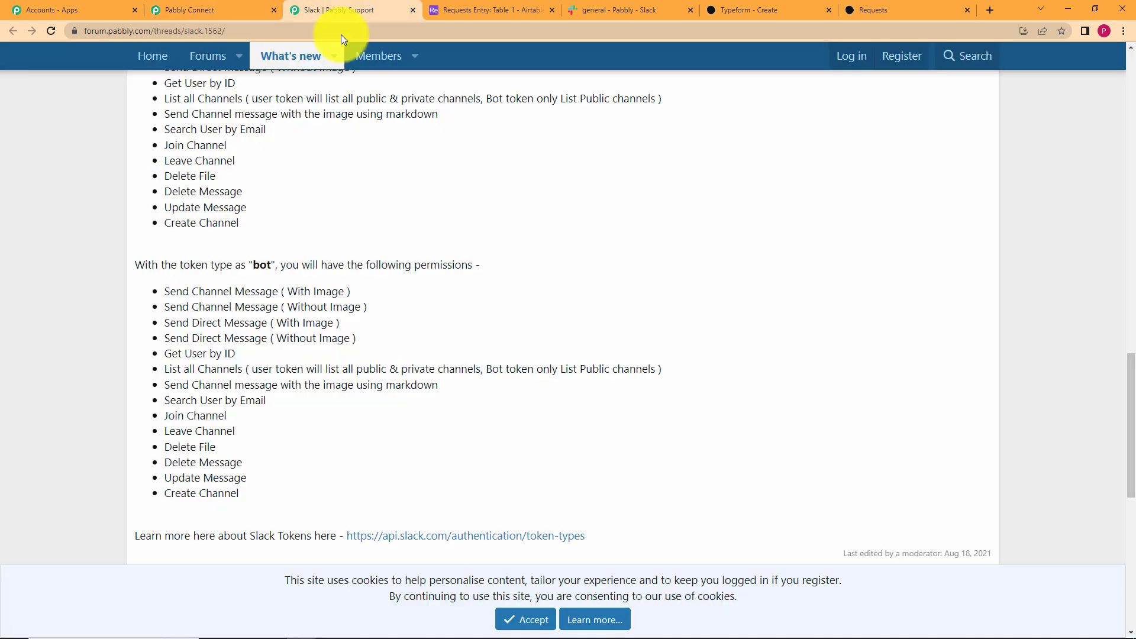
pyautogui.click(609, 9)
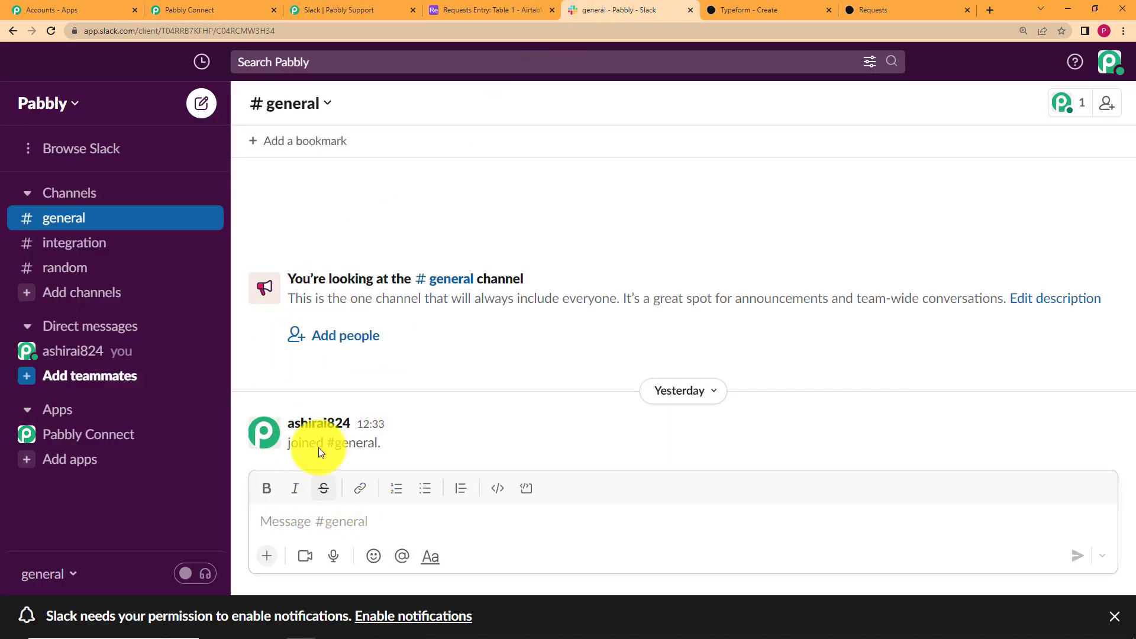
pyautogui.click(211, 10)
pyautogui.click(428, 287)
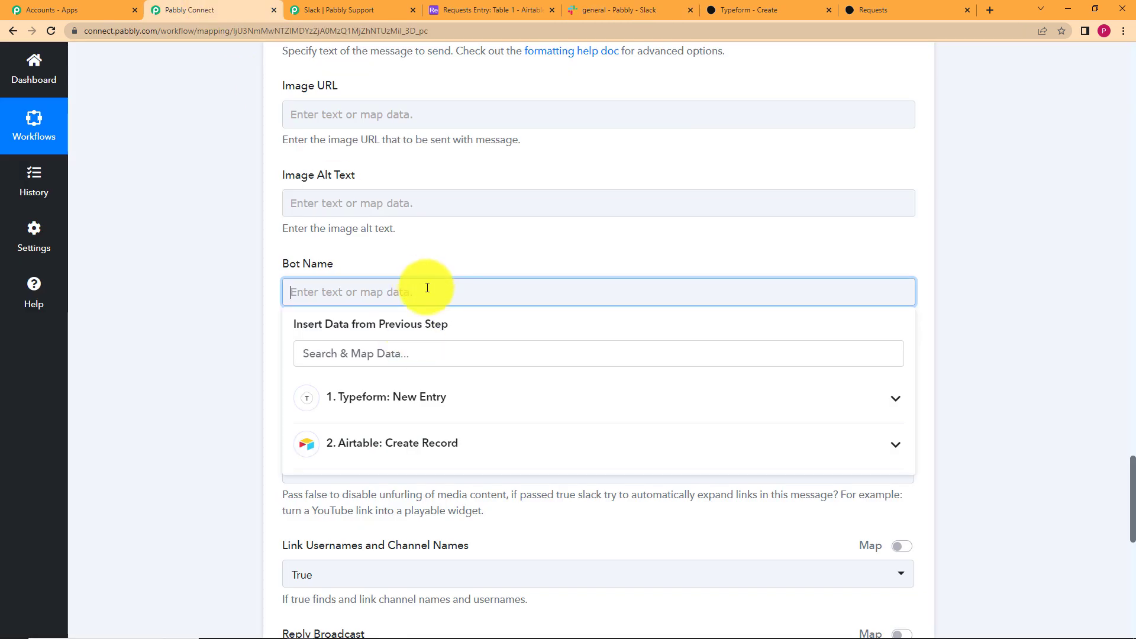
pyautogui.write('Team Lead')
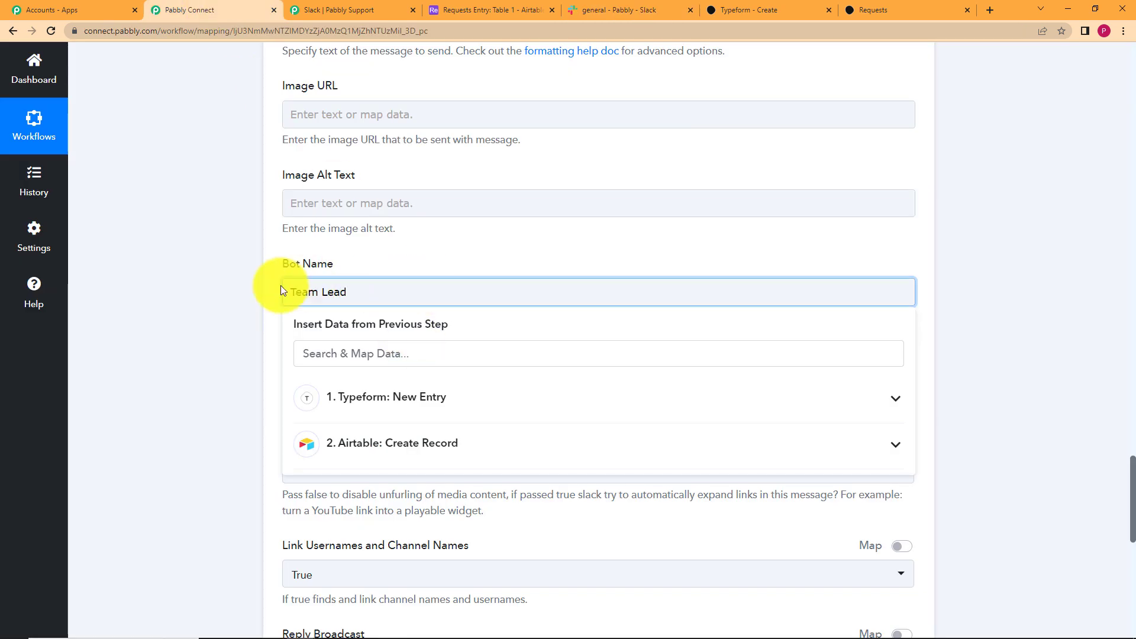
pyautogui.click(265, 285)
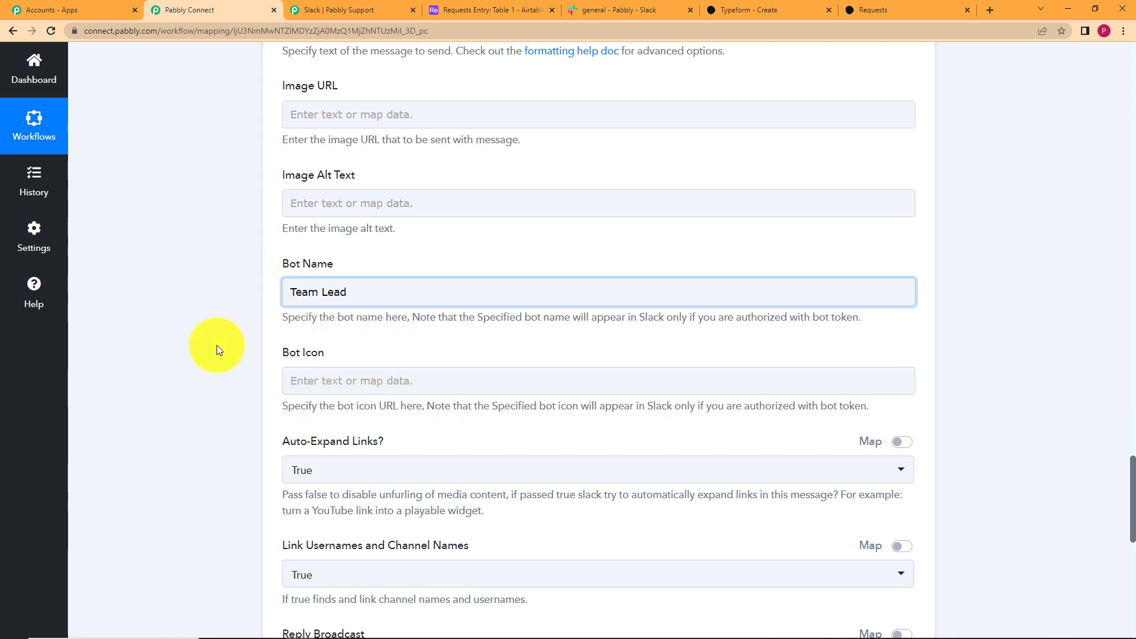
# Step: Review the remaining Slack message options, save the action with a test request, and look through the response received
pyautogui.scroll(-7, 216, 346)
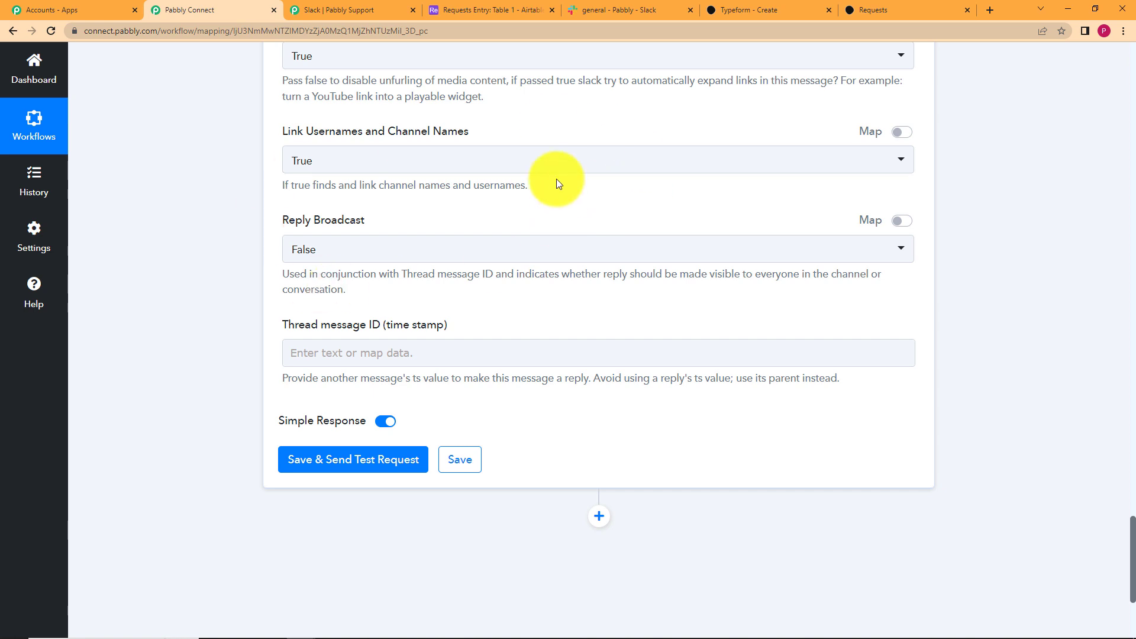
pyautogui.scroll(5, 456, 261)
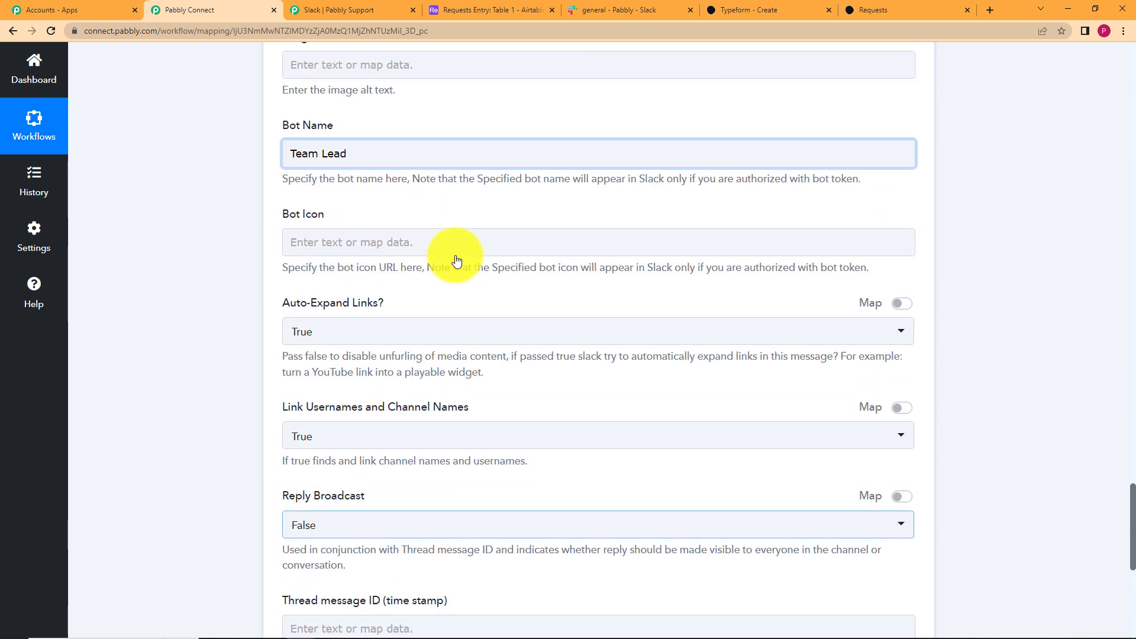
pyautogui.scroll(-5, 456, 260)
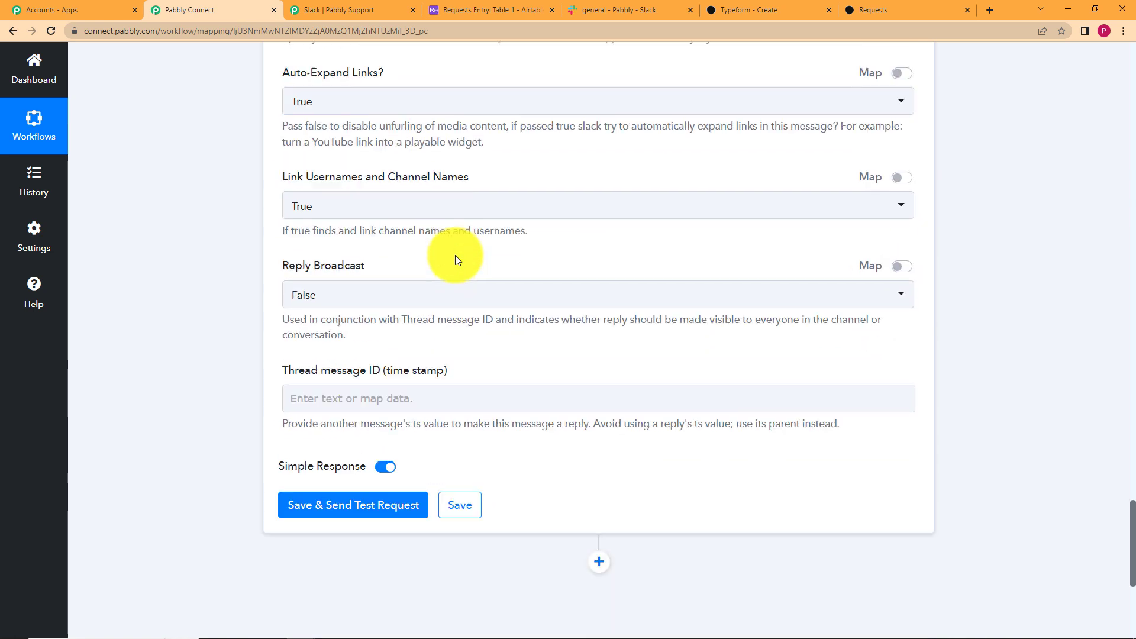
pyautogui.click(400, 458)
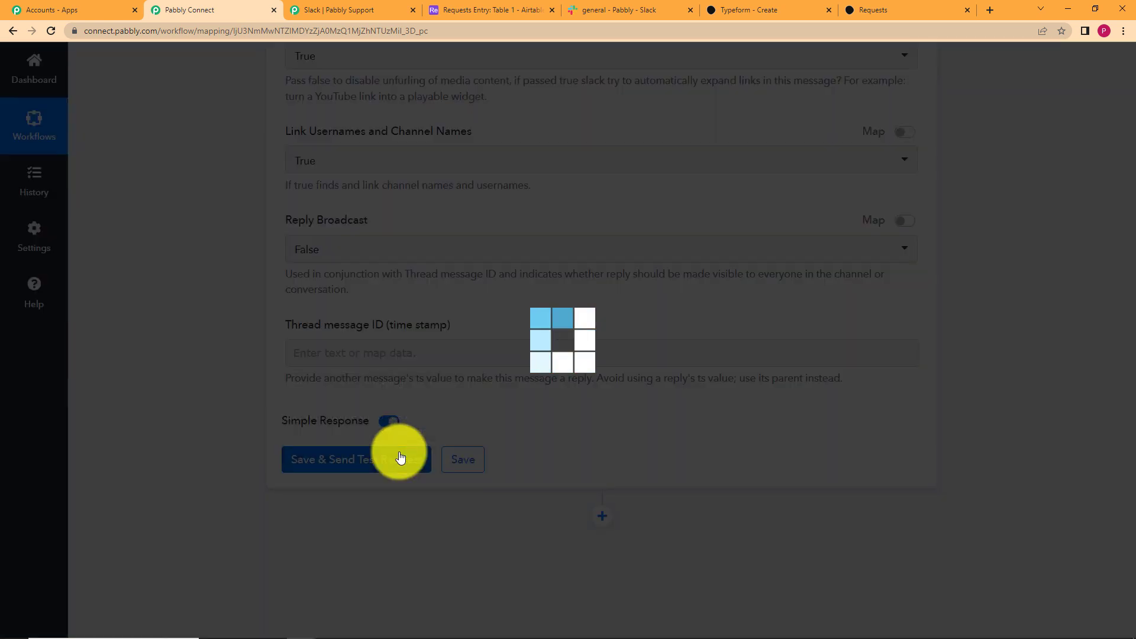
pyautogui.scroll(-5, 239, 388)
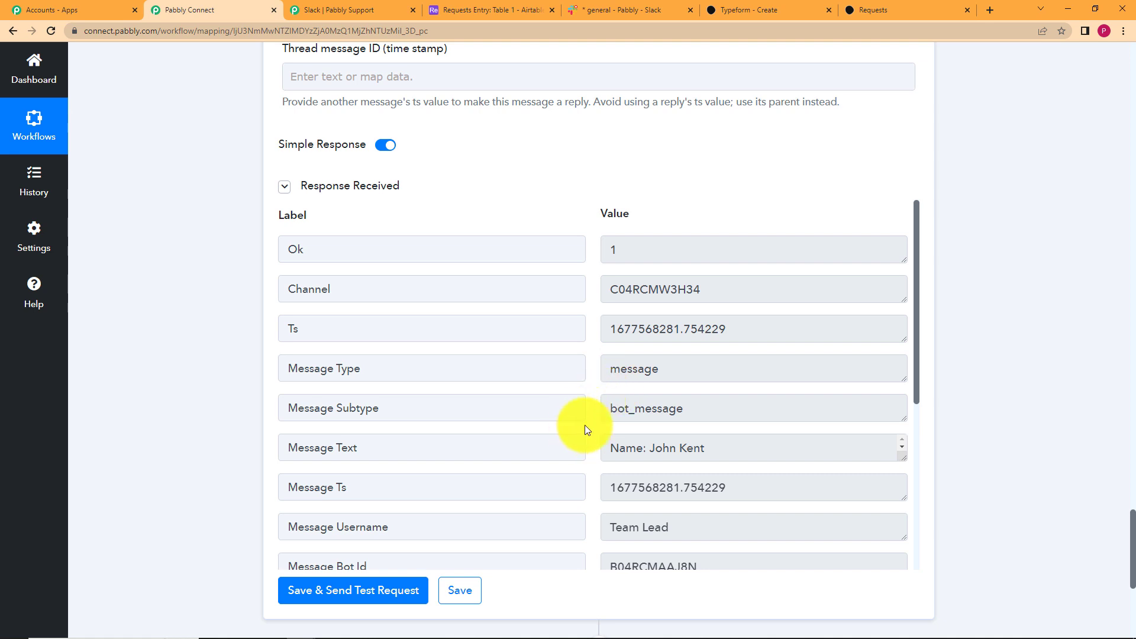
pyautogui.scroll(-5, 602, 410)
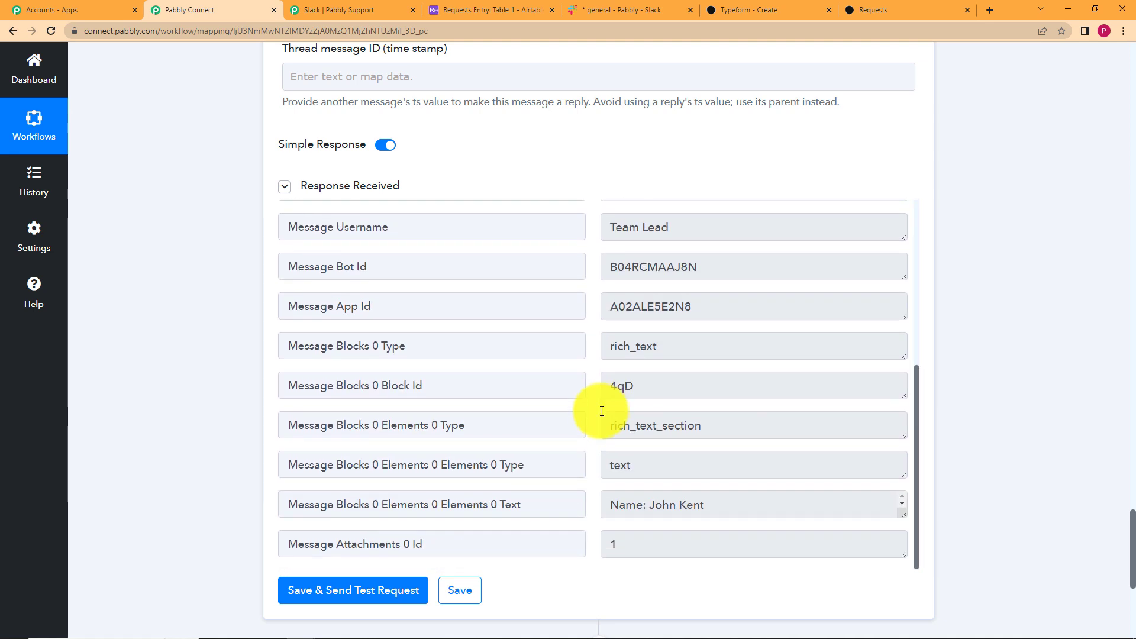
# Step: Enlarge the Message Text value in the Slack response to read the full message, and save the Slack action
pyautogui.scroll(5, 602, 411)
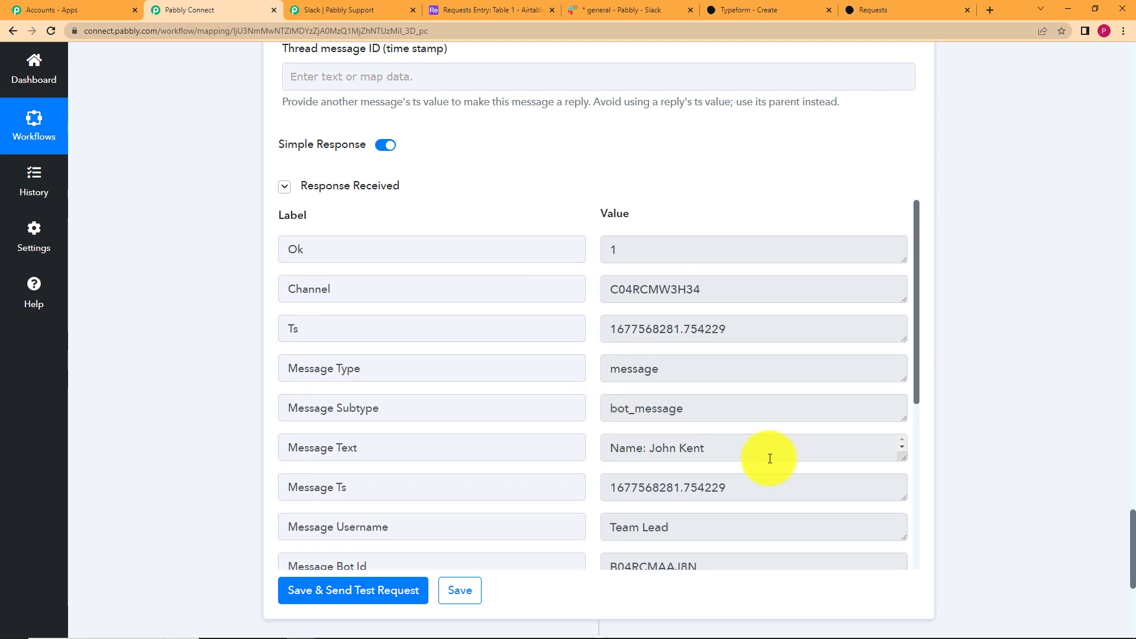
pyautogui.moveTo(904, 459); pyautogui.dragTo(918, 540)
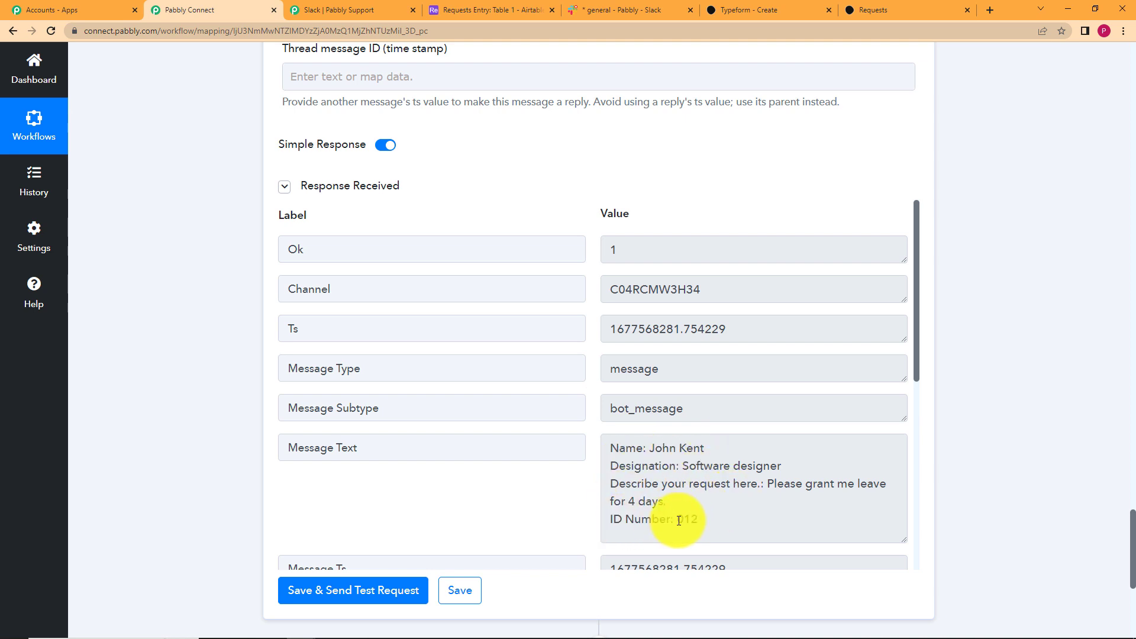
pyautogui.scroll(-6, 570, 492)
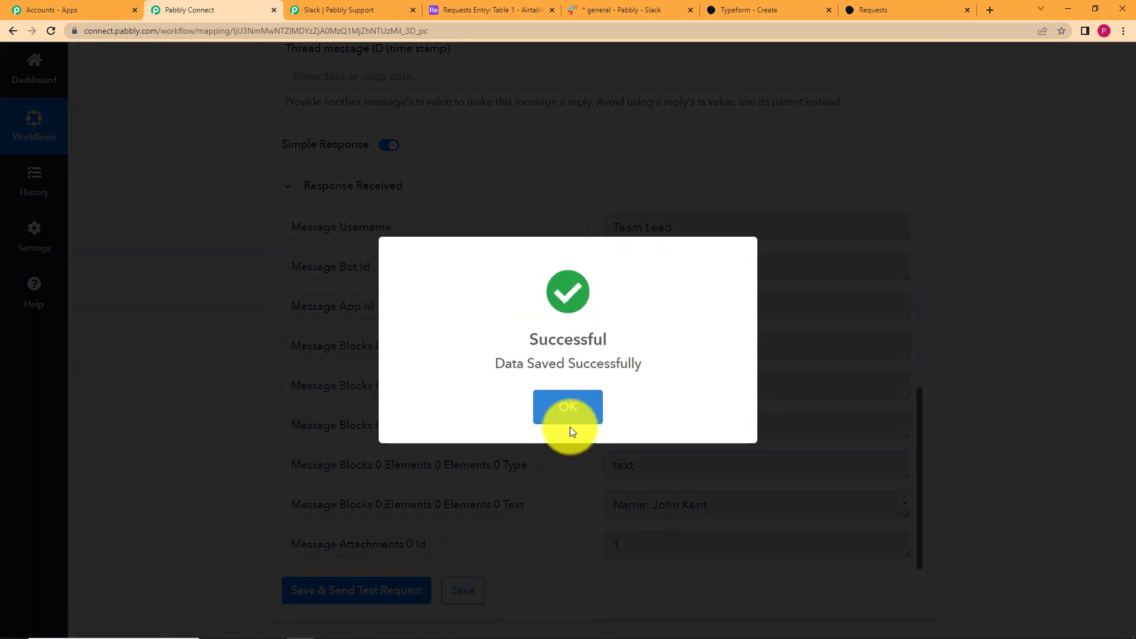
pyautogui.click(573, 415)
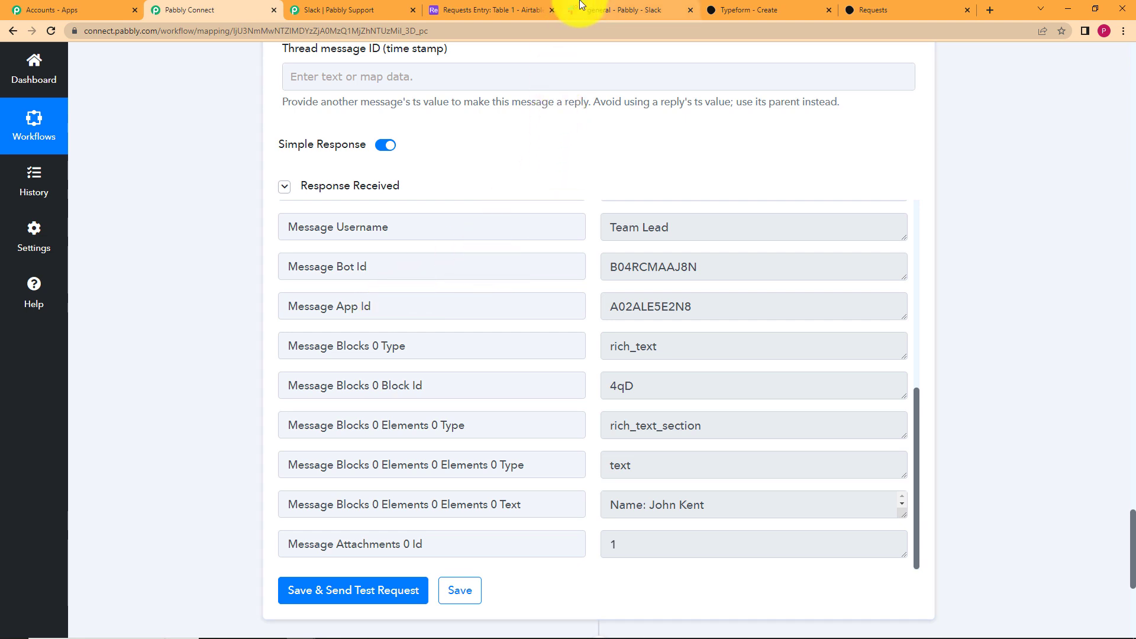
# Step: Switch to Slack and check the test message posted by Team Lead in the general channel
pyautogui.click(616, 10)
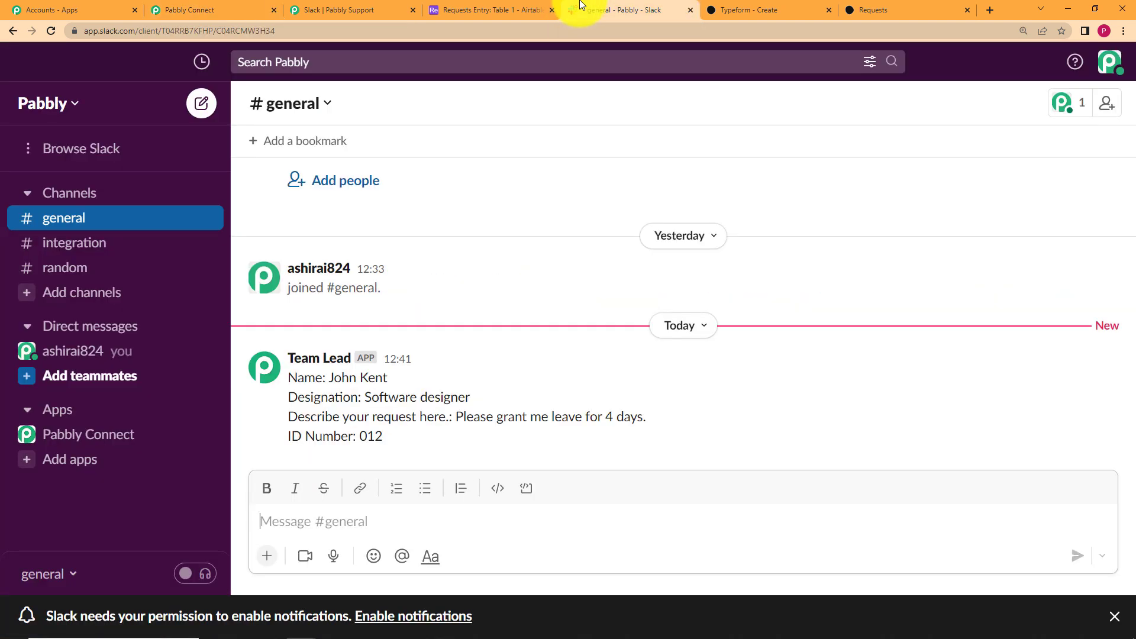
pyautogui.click(290, 368)
pyautogui.click(350, 356)
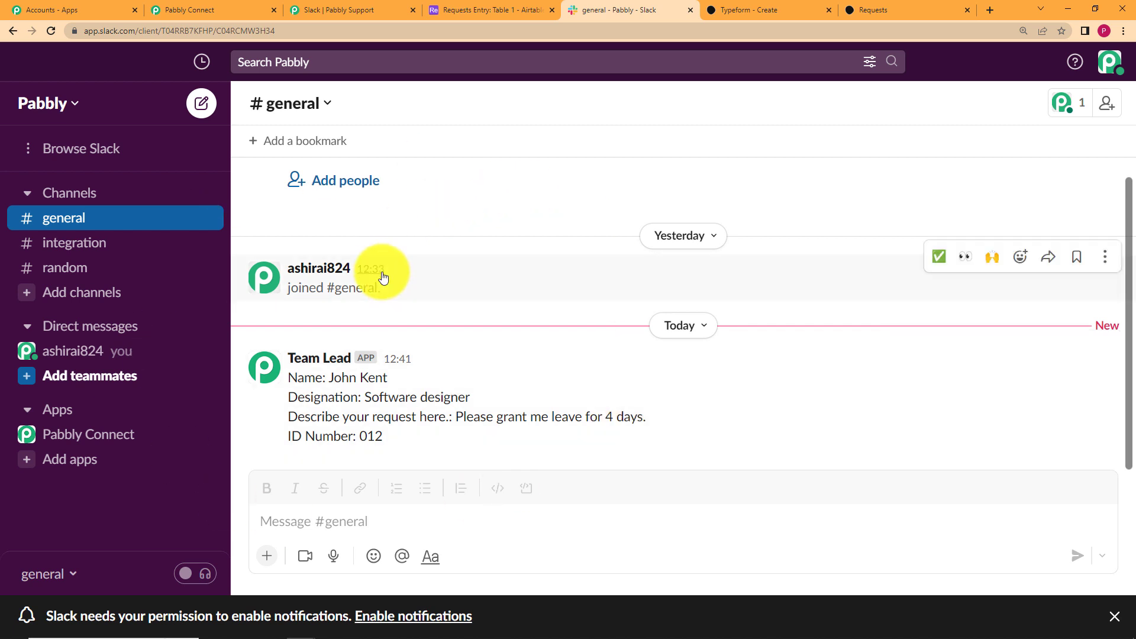
# Step: Return to the Pabbly Connect workflow and collapse its Typeform, Airtable and Slack steps into an overview
pyautogui.click(230, 9)
pyautogui.scroll(5, 483, 350)
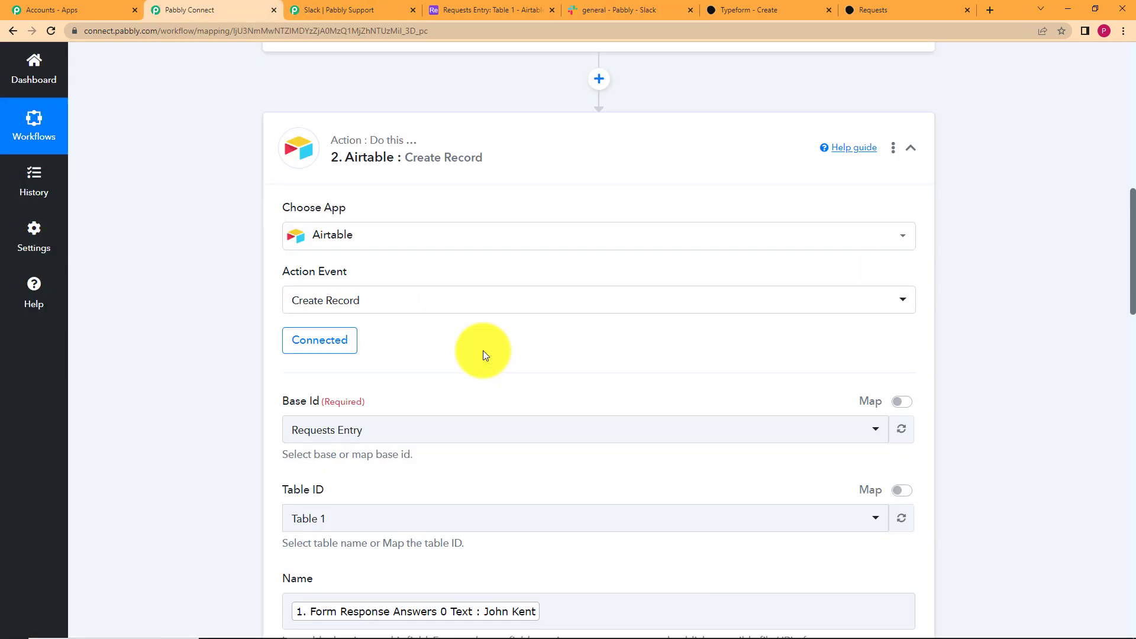
pyautogui.scroll(2, 483, 351)
pyautogui.click(474, 311)
pyautogui.scroll(7, 495, 245)
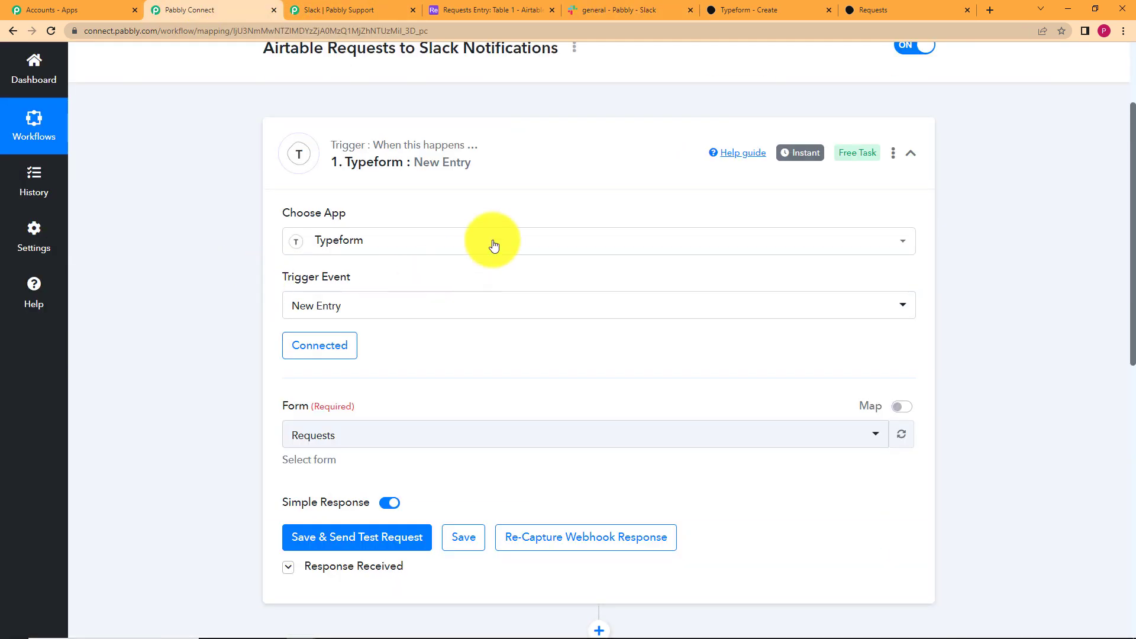
pyautogui.click(551, 163)
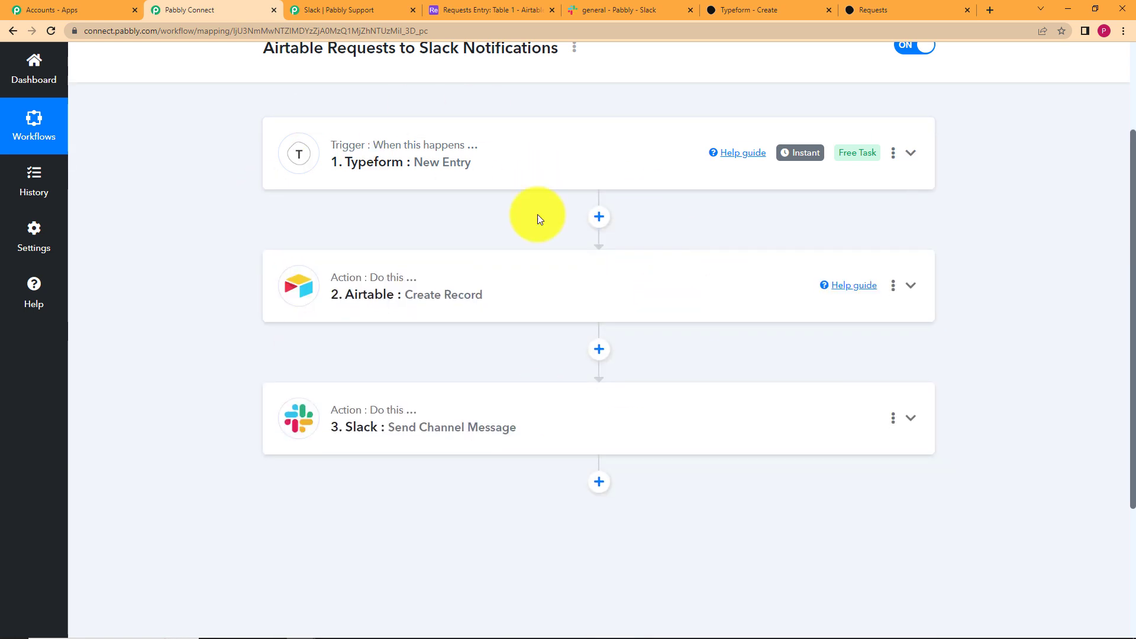